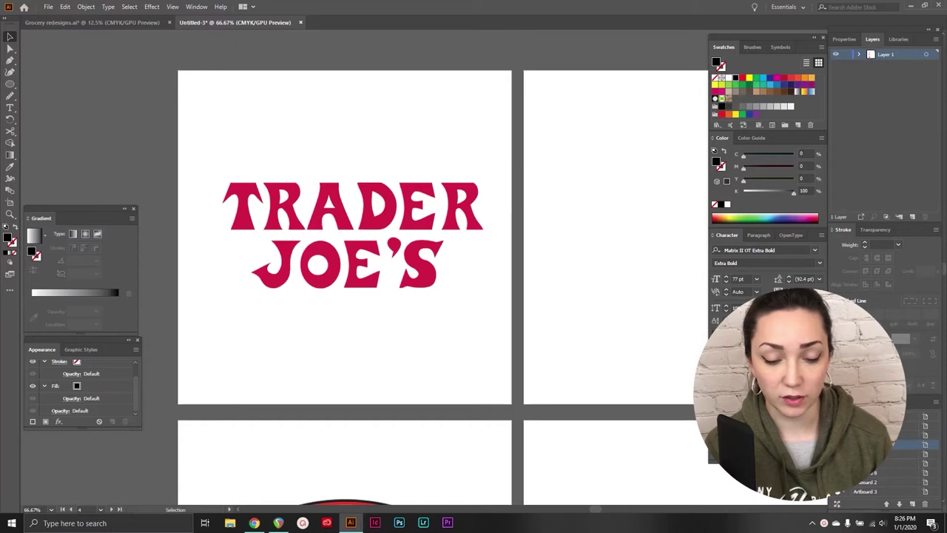
Step: Scroll past the Market Basket and Trader Joe's artboards to reach the Hannaford logo artboard
scroll(614, 314, down, 10)
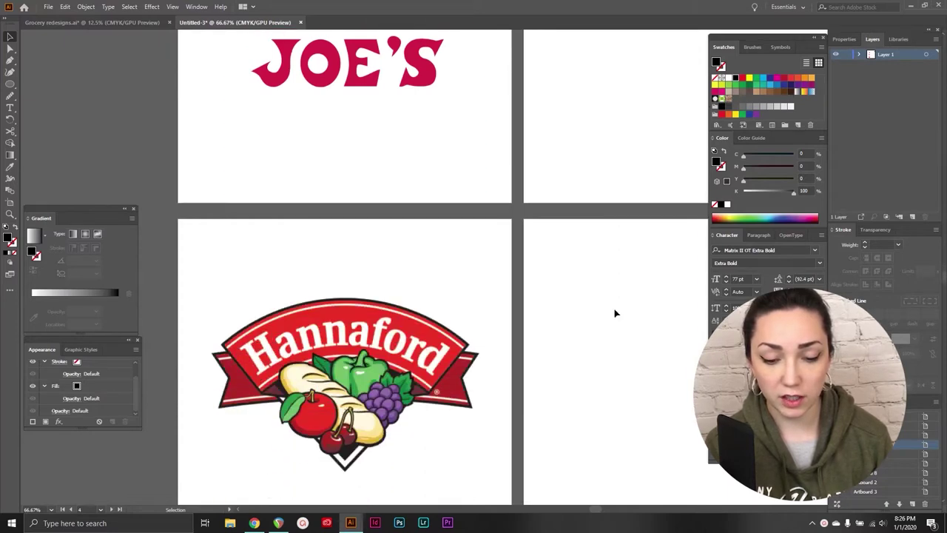
scroll(614, 314, down, 2)
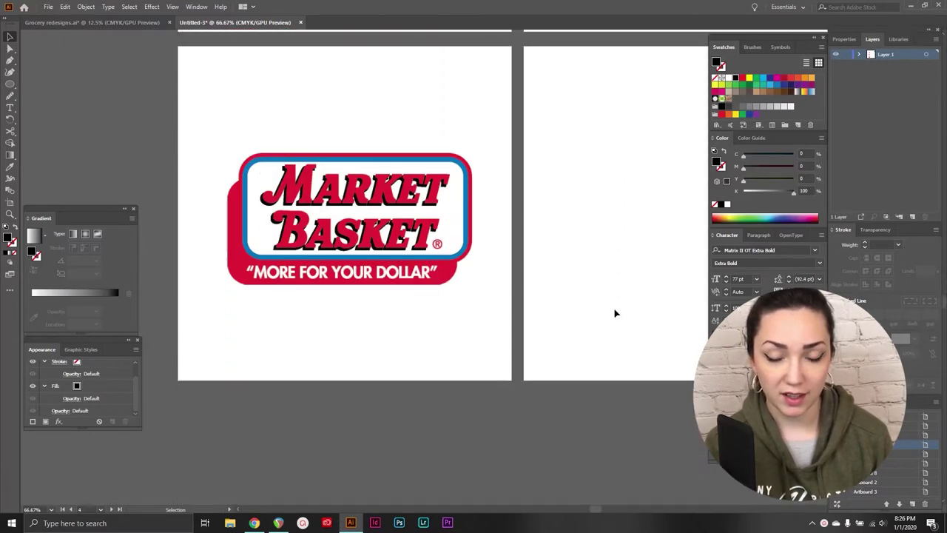
scroll(614, 313, up, 1)
scroll(615, 313, up, 10)
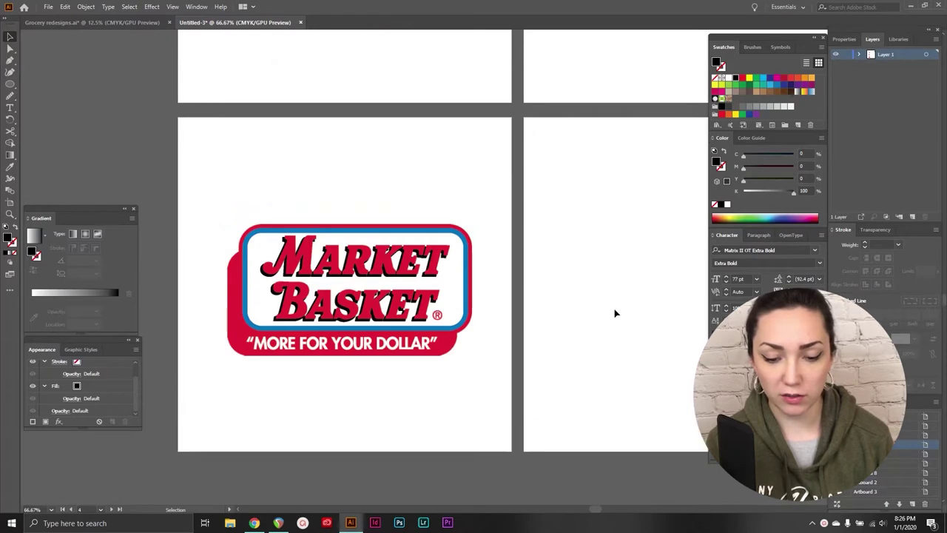
scroll(614, 314, down, 8)
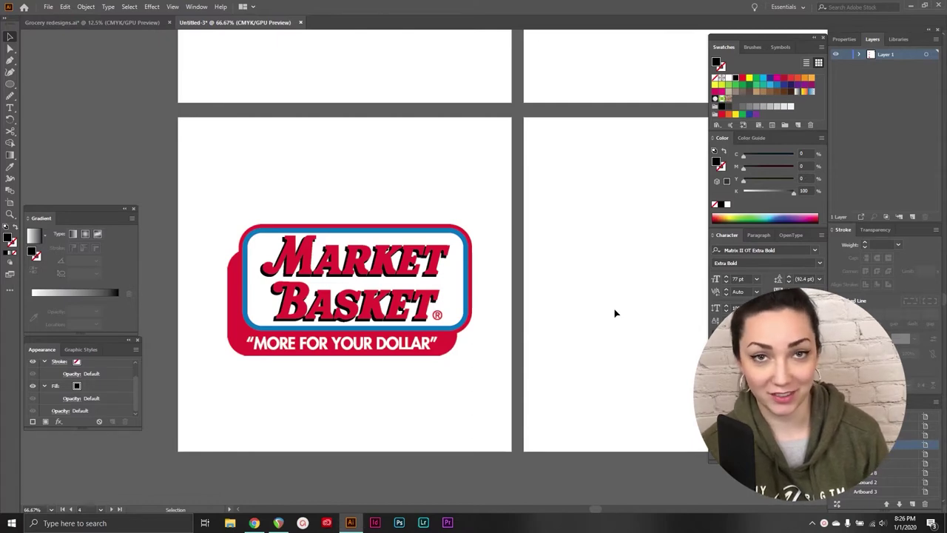
scroll(614, 313, down, 10)
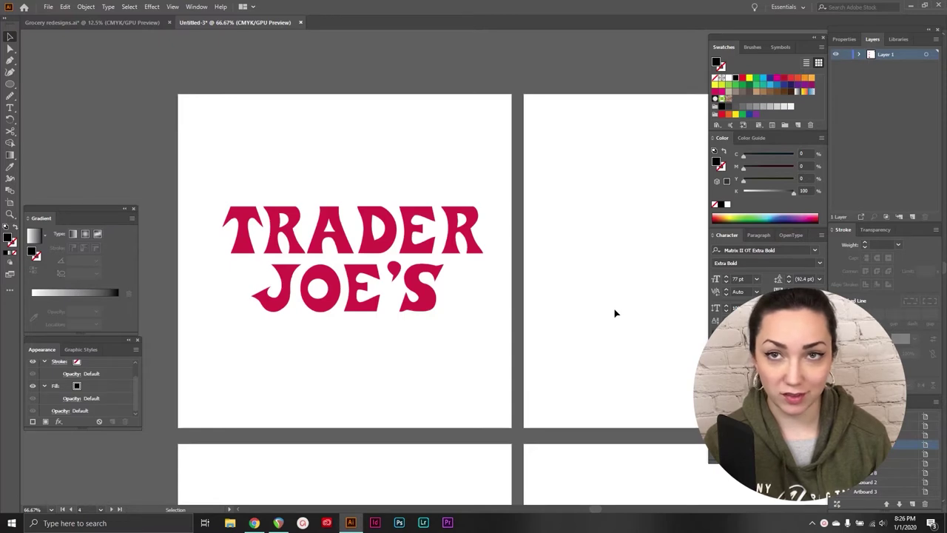
scroll(614, 313, down, 2)
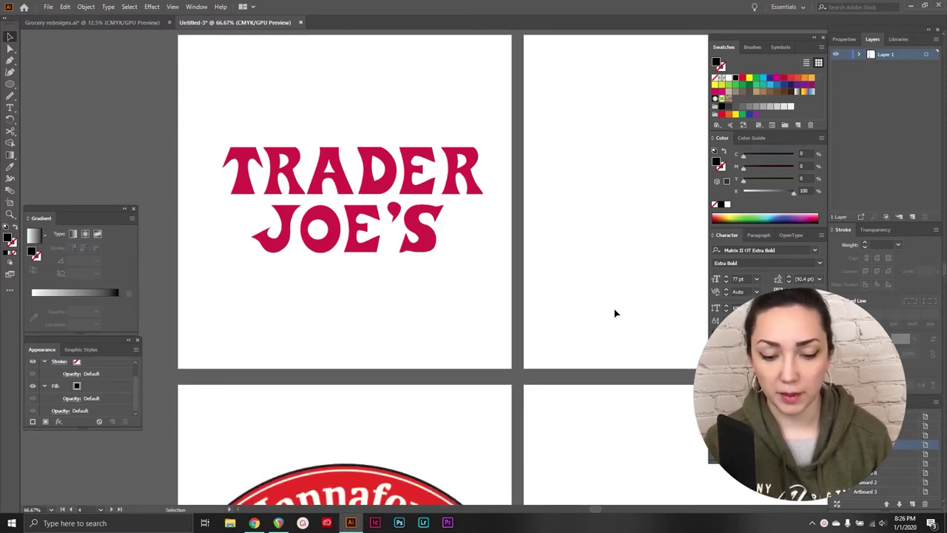
scroll(614, 313, down, 20)
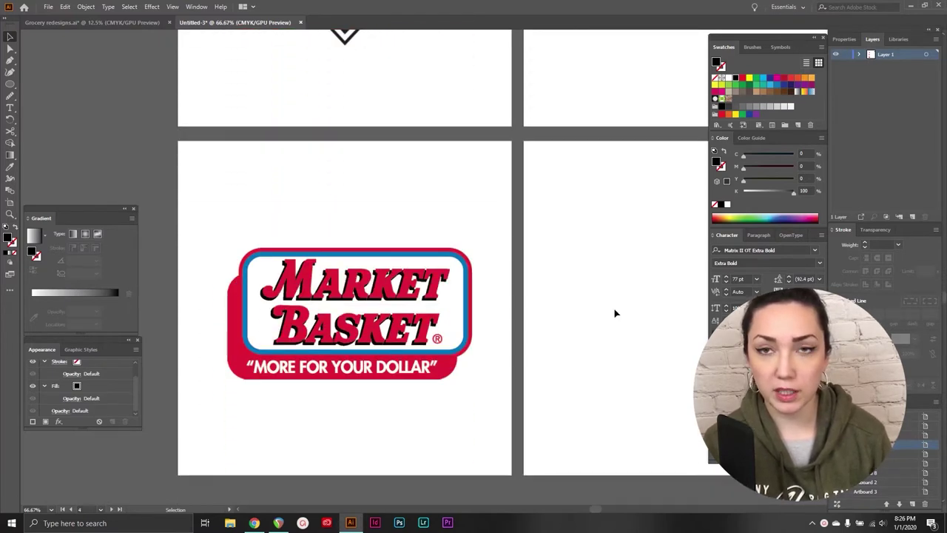
scroll(615, 313, down, 1)
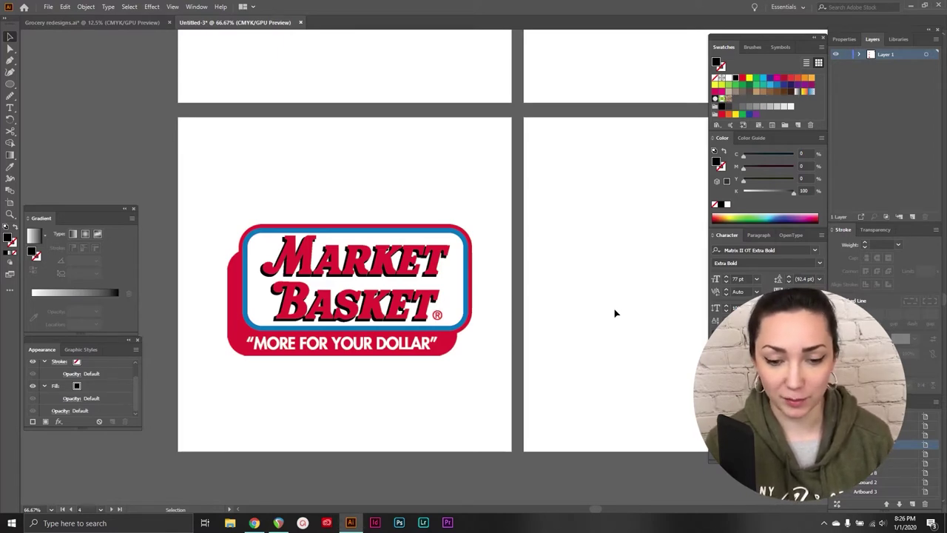
scroll(614, 313, up, 8)
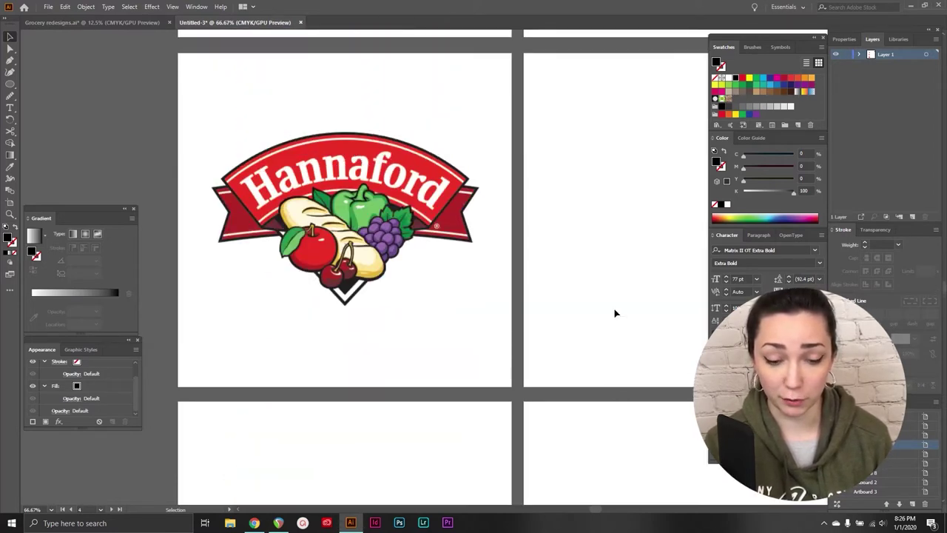
scroll(615, 313, up, 1)
scroll(615, 313, up, 3)
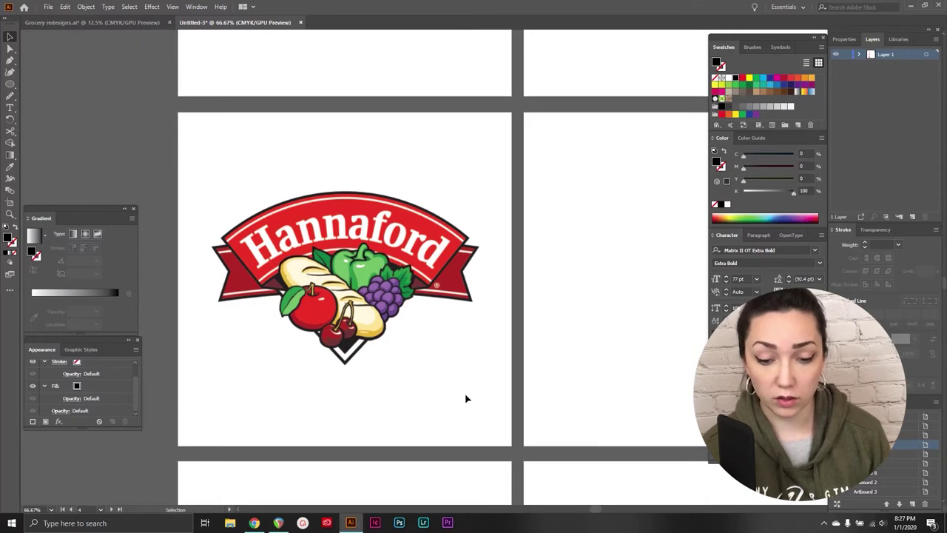
Step: Resize the Hannaford logo image to about 3.15 in wide with its bounding-box handles
click(400, 276)
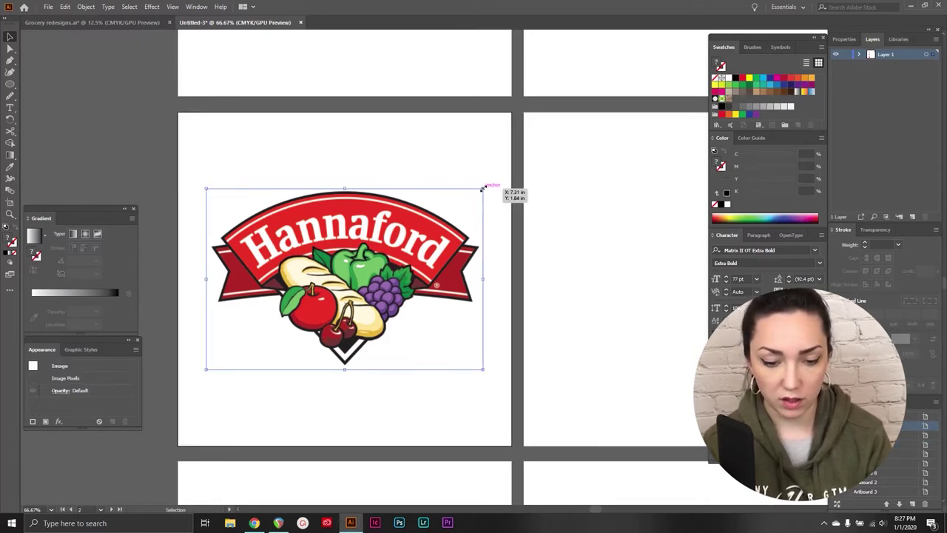
drag(482, 188, 251, 333)
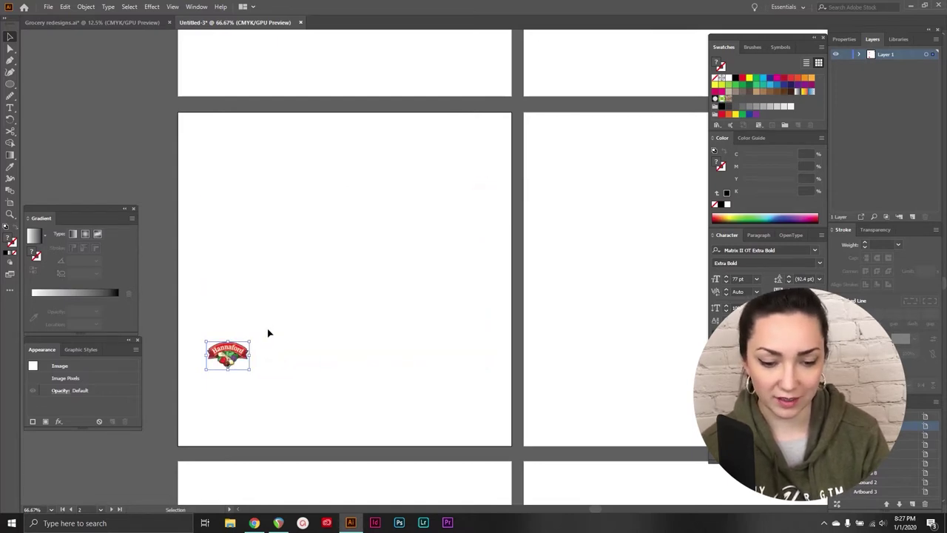
drag(252, 341, 231, 354)
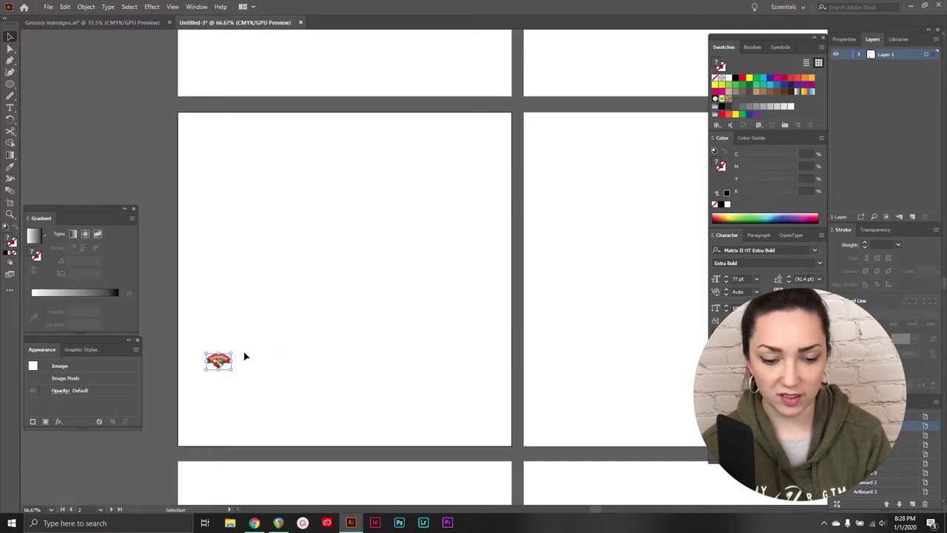
drag(232, 354, 459, 91)
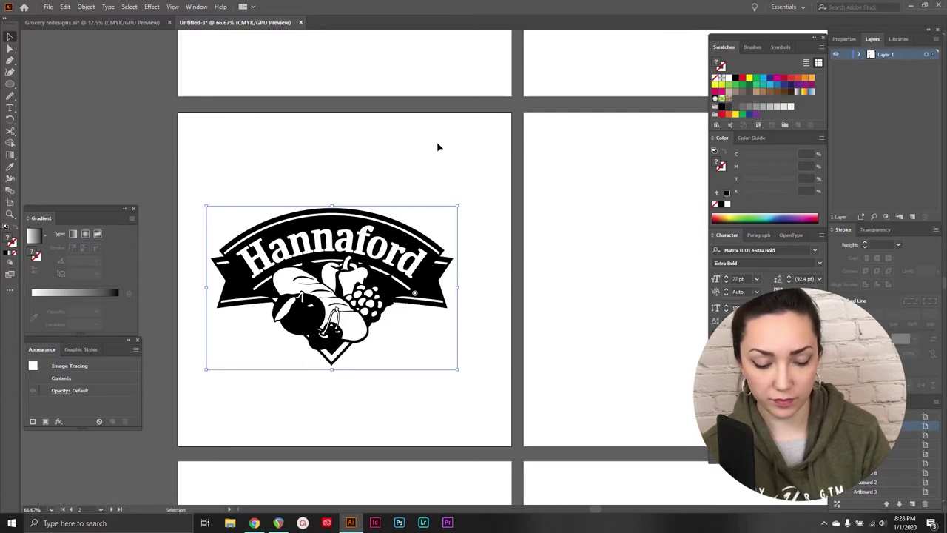
Step: Undo the Image Trace to restore the colour Hannaford logo, then deselect it
key(ctrl+z)
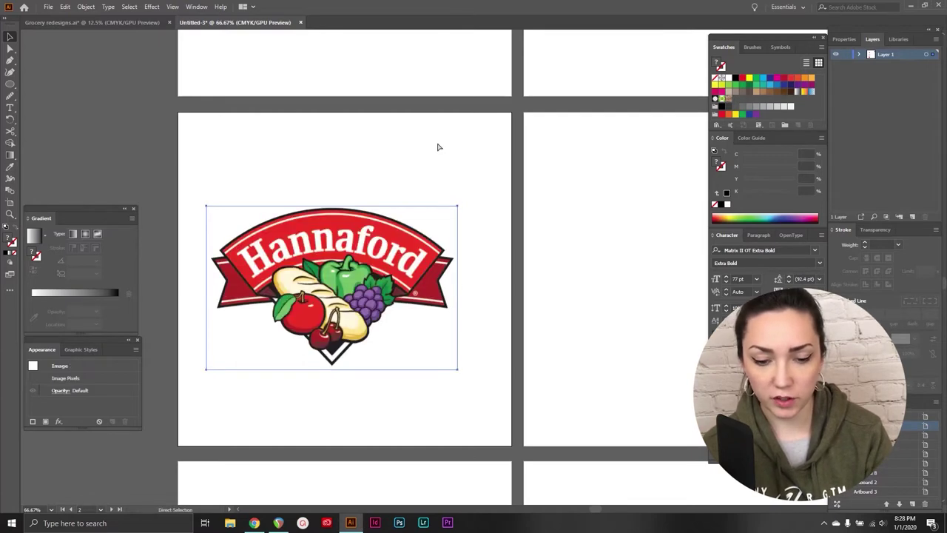
scroll(437, 147, up, 8)
scroll(437, 147, down, 1)
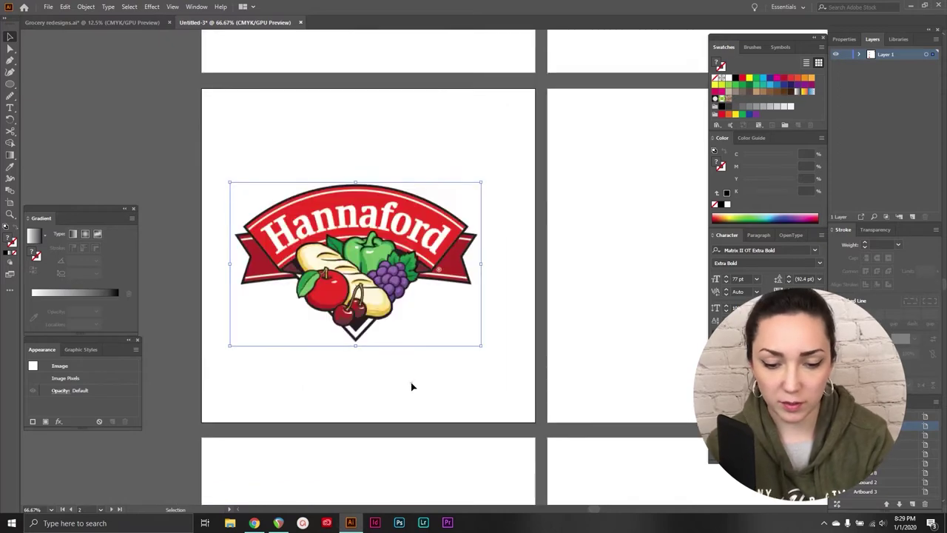
click(412, 383)
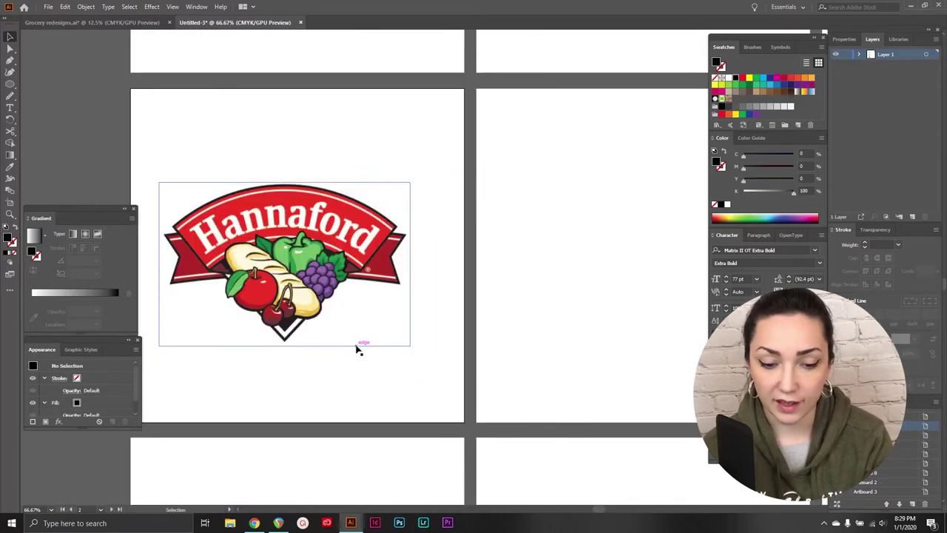
click(360, 397)
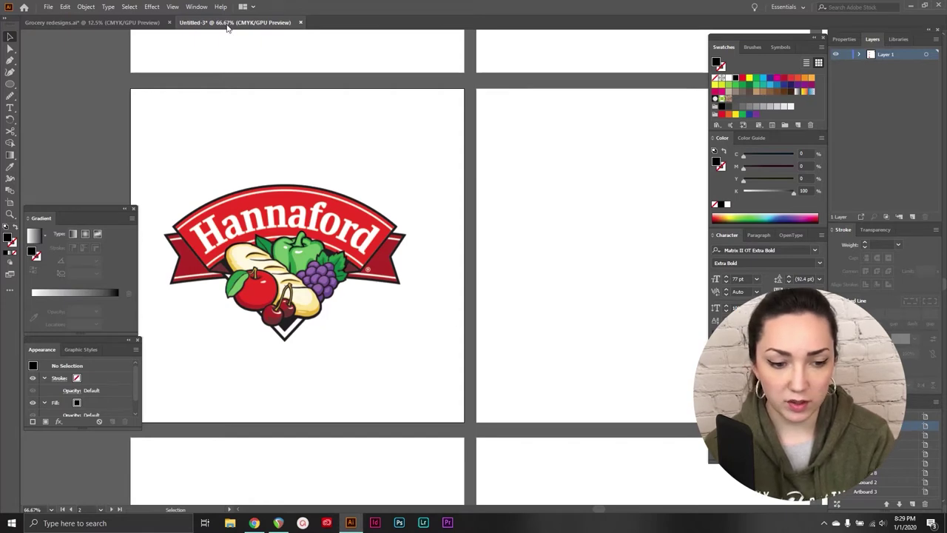
Step: Type HANNAFORD in a text area on the middle artboard and preview fonts like Lemongrass Script
key(t)
scroll(423, 125, right, 5)
drag(244, 181, 529, 341)
text(HANNAFORD)
key(ctrl+a)
click(815, 250)
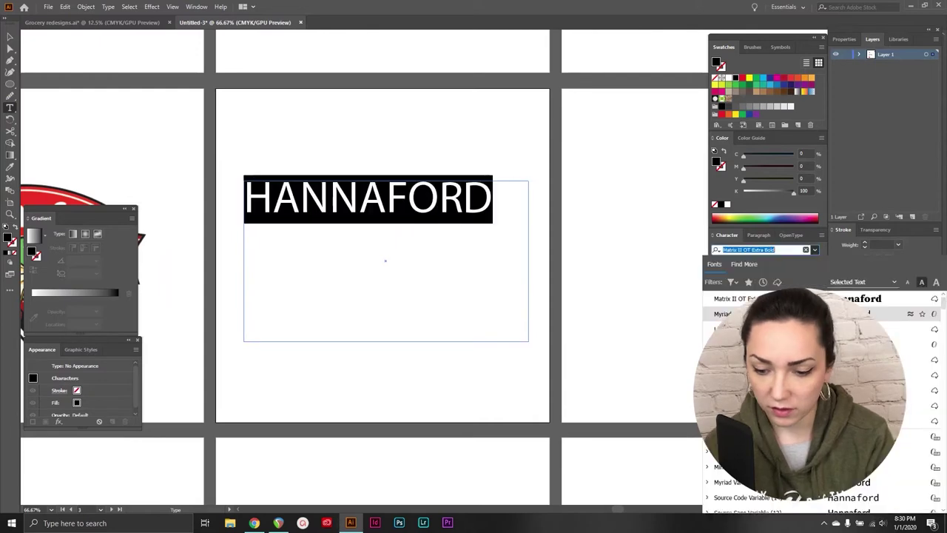
key(Down)
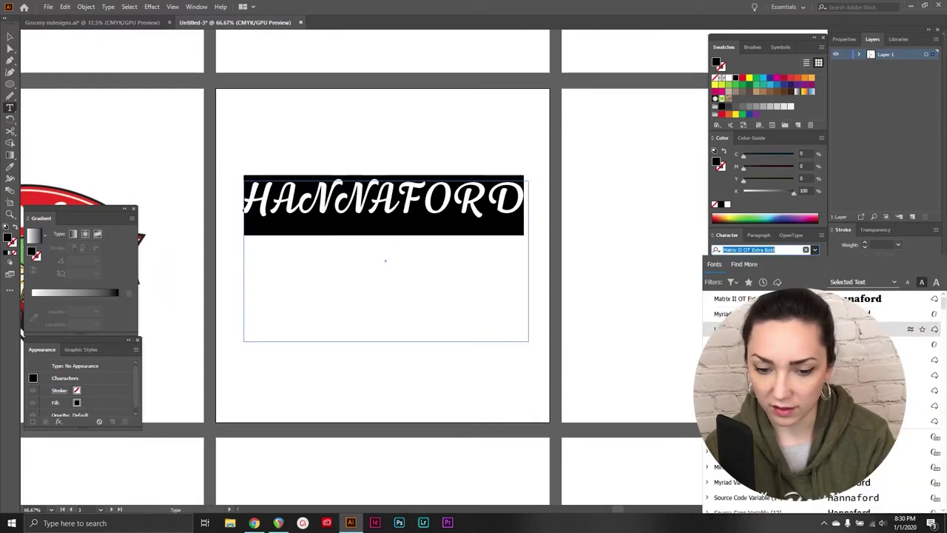
key(Return)
key(Up)
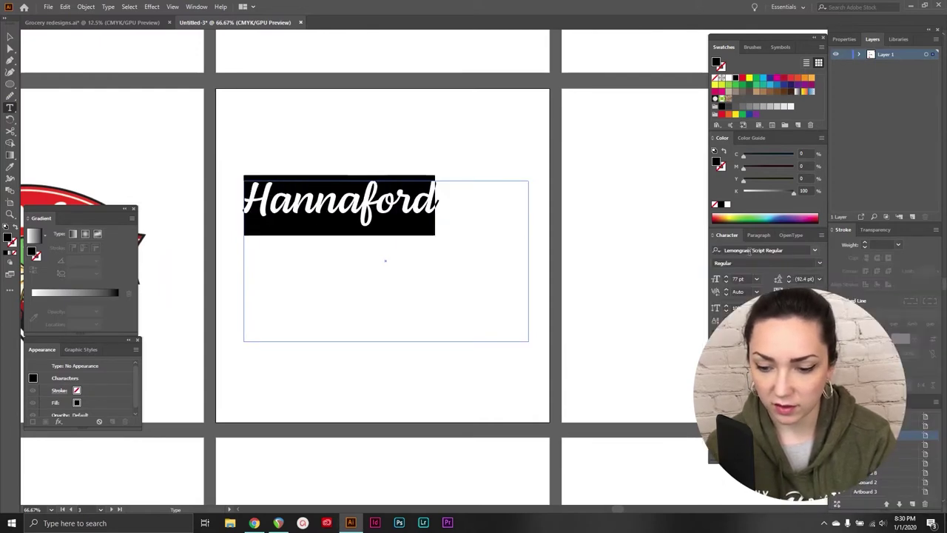
click(816, 251)
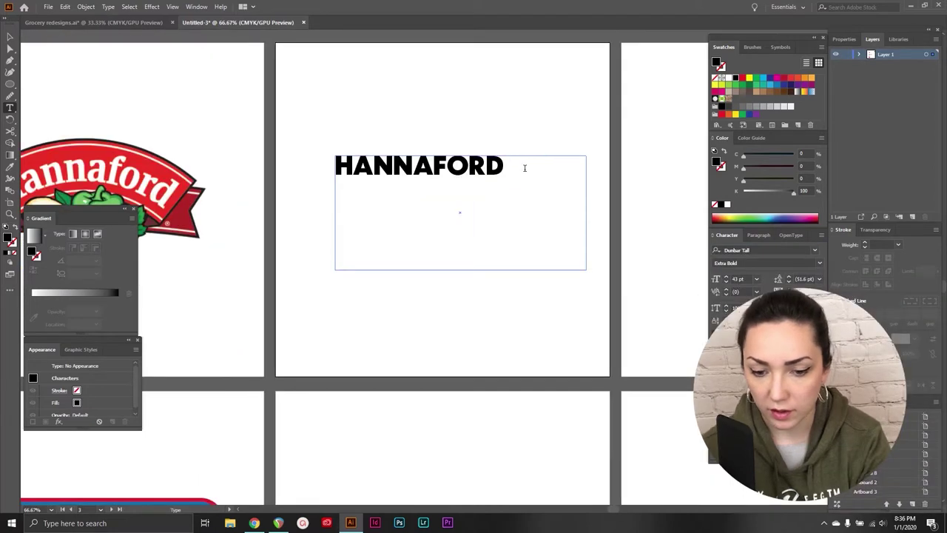
Step: Cut and paste HANNAFORD as point type, placing a copy near the artboard top
key(ctrl+a)
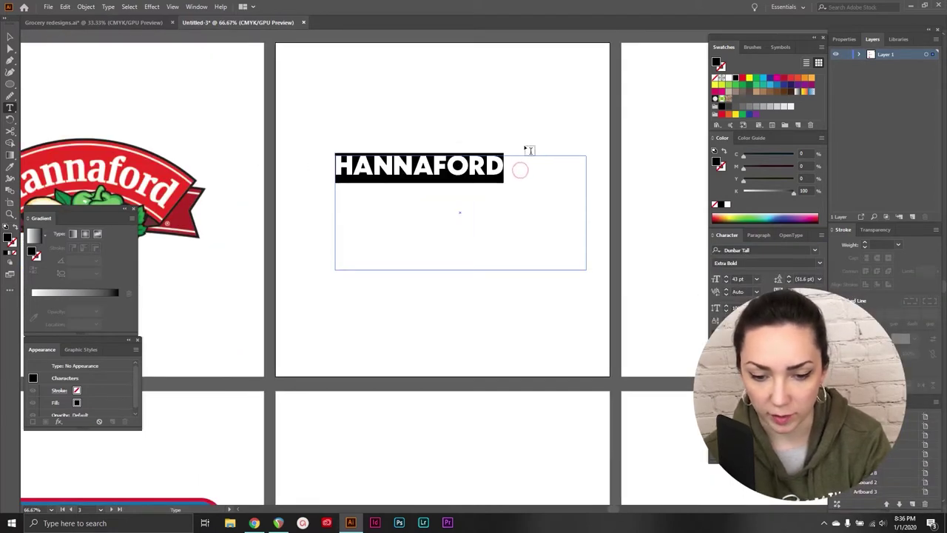
key(ctrl+x)
key(Escape)
key(ctrl+v)
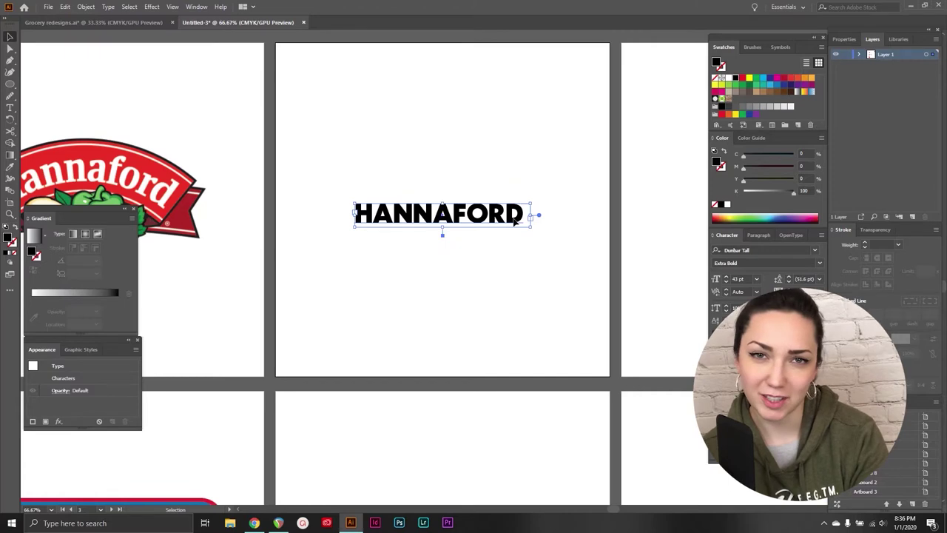
drag(515, 221, 477, 208)
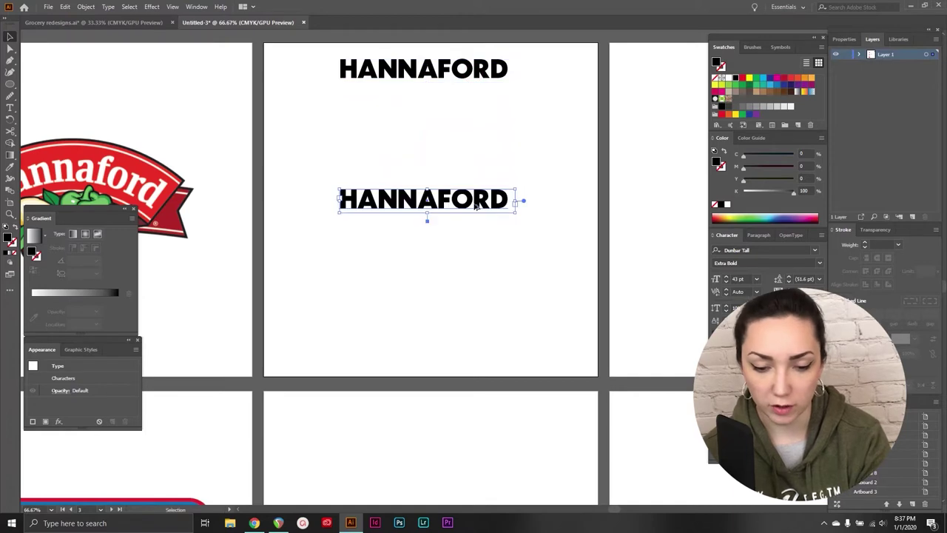
scroll(439, 273, left, 3)
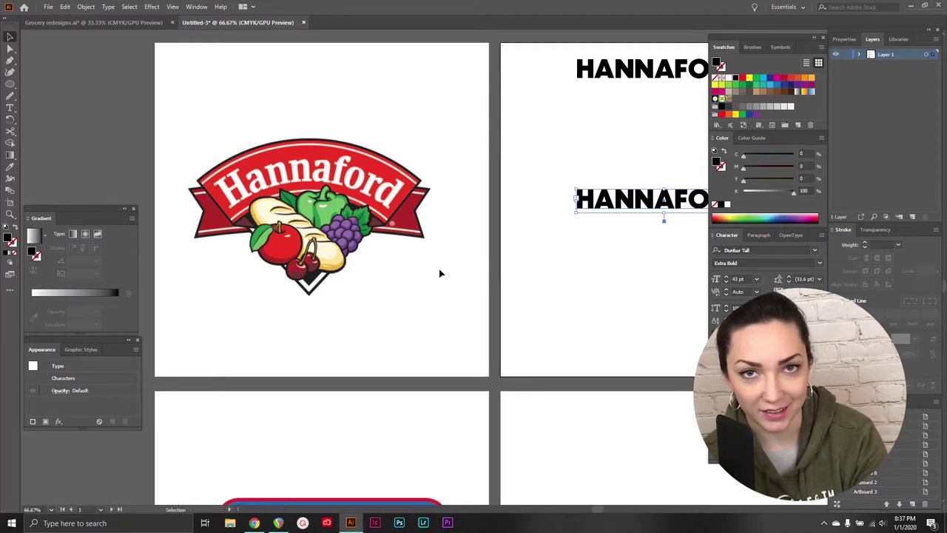
scroll(439, 274, right, 1)
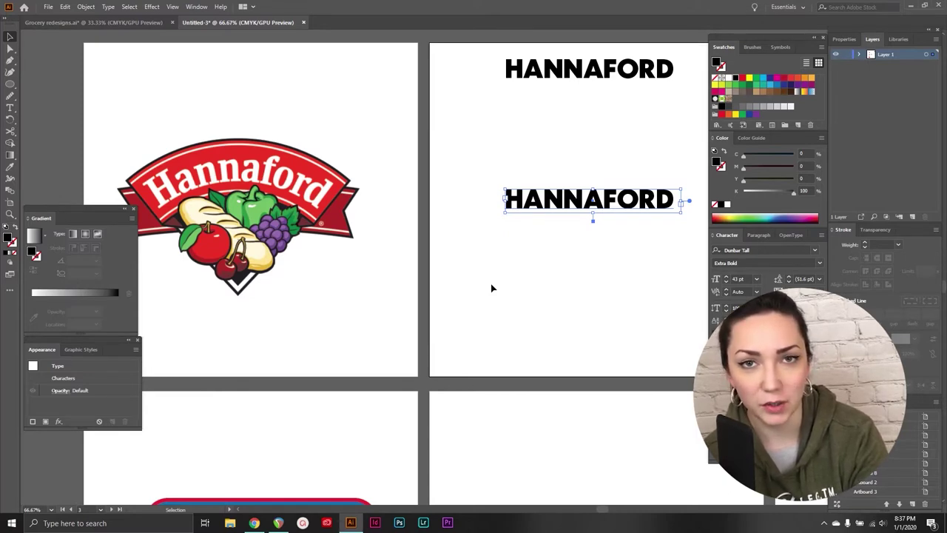
scroll(491, 287, right, 3)
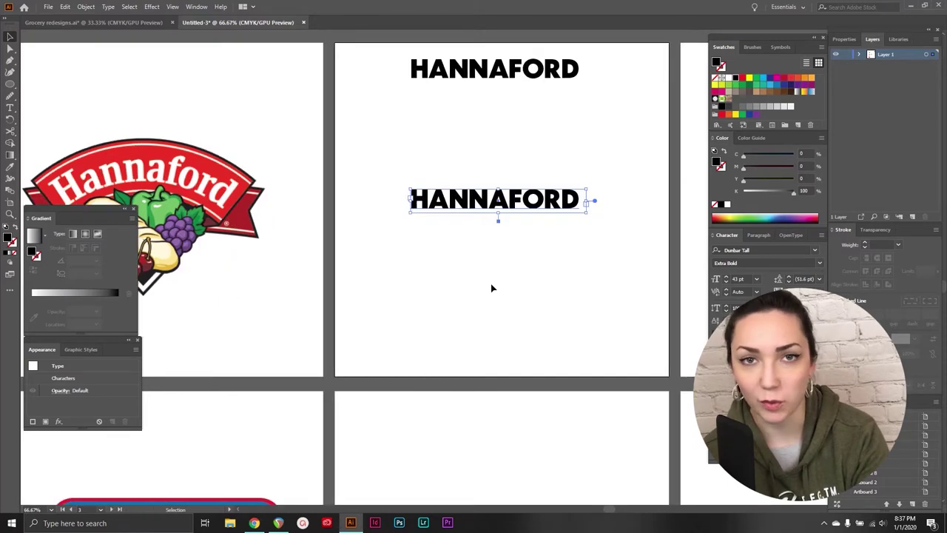
scroll(492, 288, right, 2)
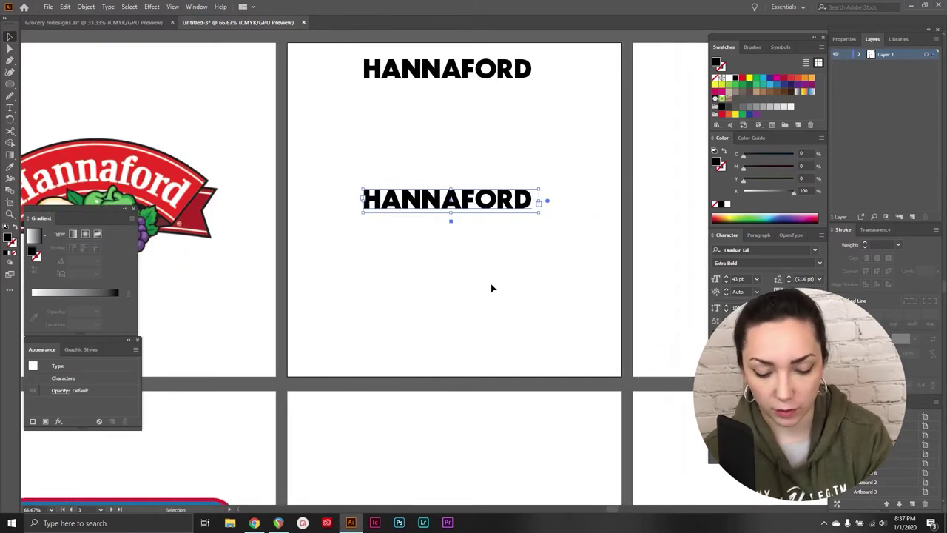
Step: Outline the second HANNAFORD text and move it up closer to the first line
key(ctrl+shift+o)
click(492, 287)
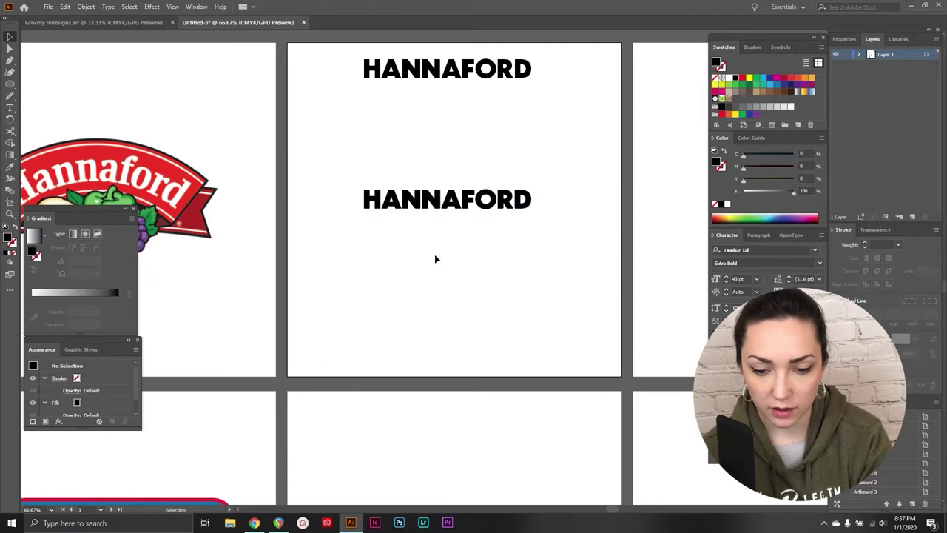
drag(467, 214, 463, 154)
click(455, 243)
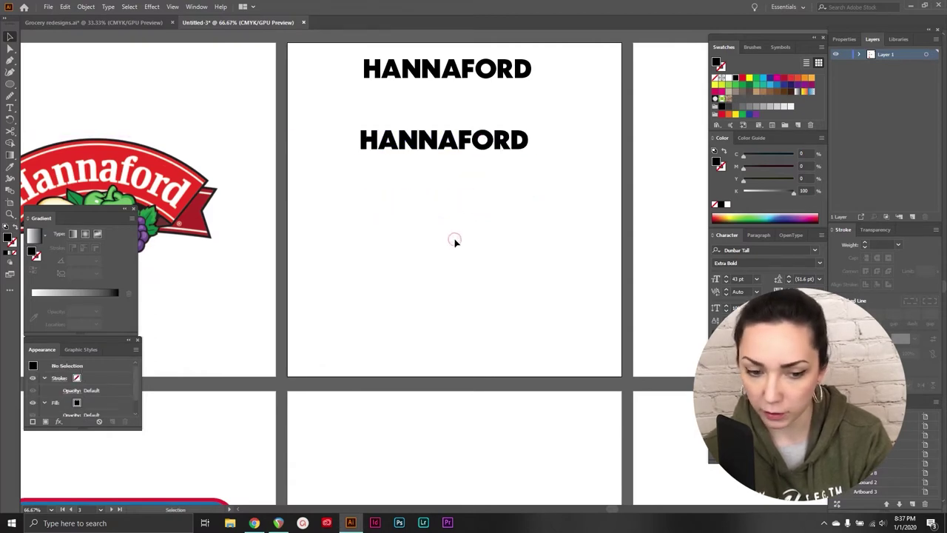
Step: Draw a large hexagon with the Polygon tool below the HANNAFORD wordmark
click(11, 85)
click(55, 108)
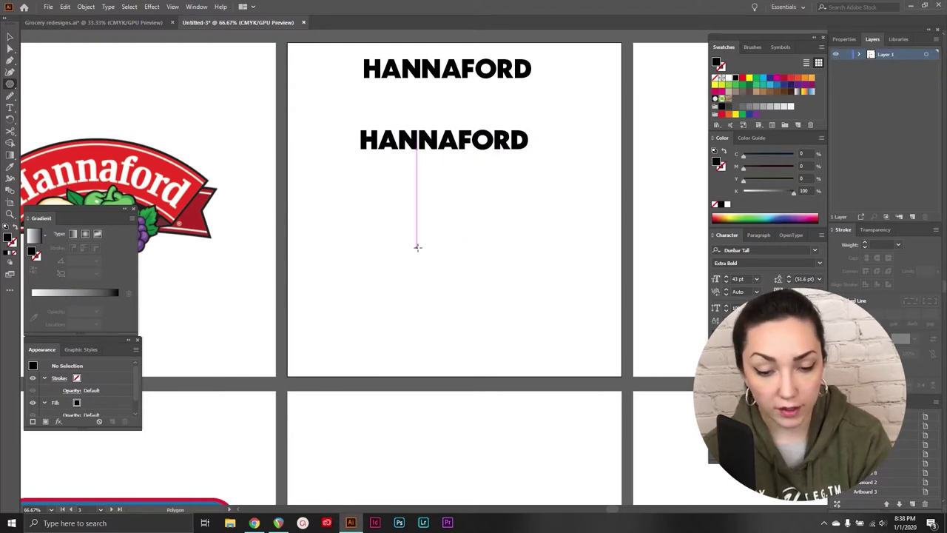
scroll(418, 247, left, 5)
scroll(418, 247, right, 1)
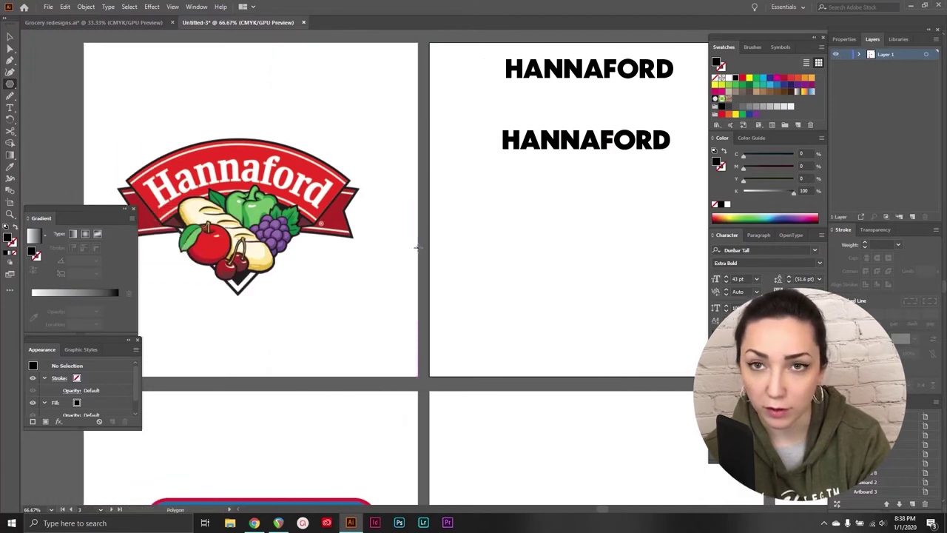
scroll(417, 247, right, 5)
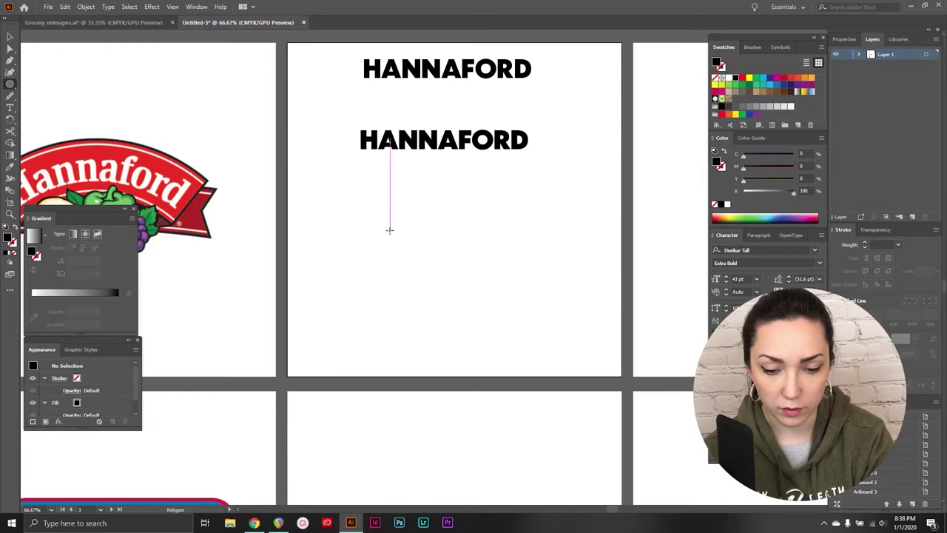
click(390, 229)
key(Return)
drag(407, 247, 522, 340)
Step: Draw straight Pen diagonals across the hexagon between opposite corners
click(9, 49)
click(9, 60)
click(409, 216)
click(483, 342)
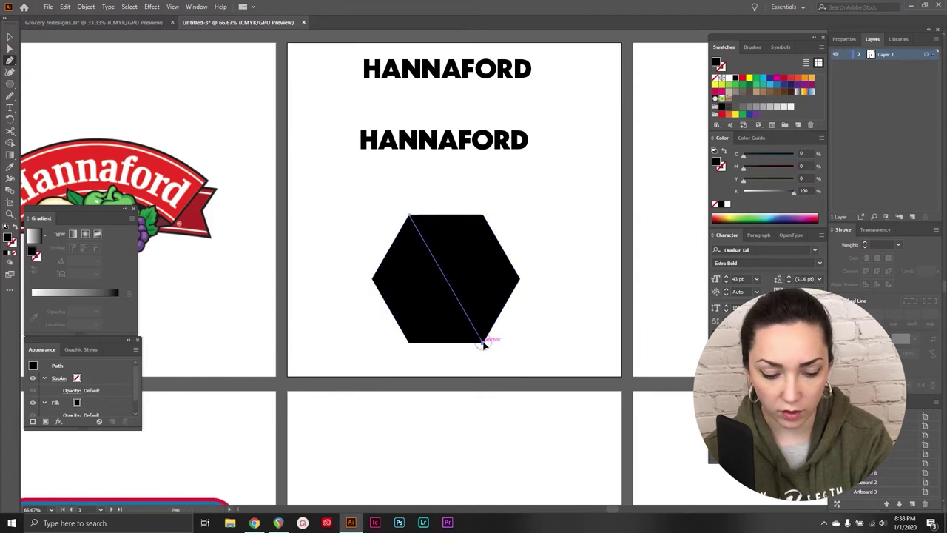
click(373, 279)
click(521, 277)
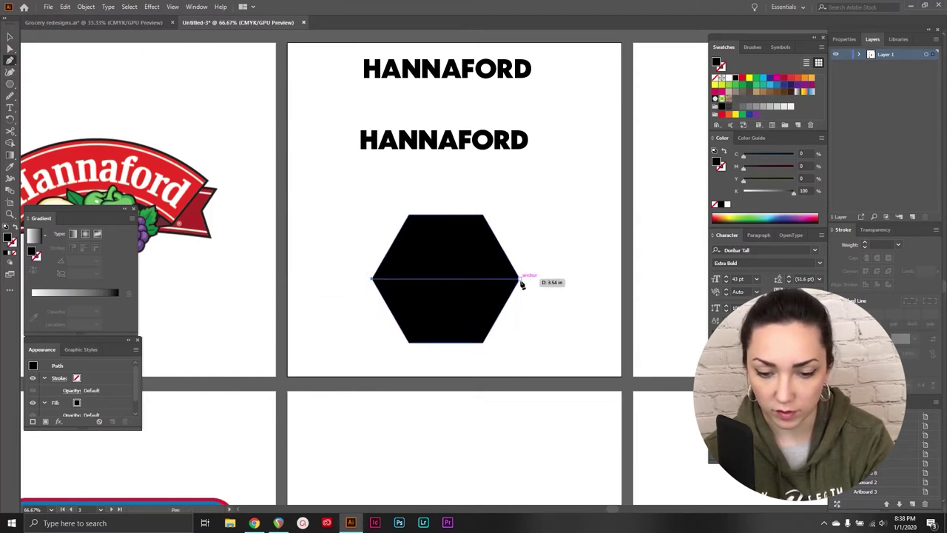
key(v)
Step: Give the hexagon's diagonals a white 18 pt stroke
drag(346, 228, 474, 280)
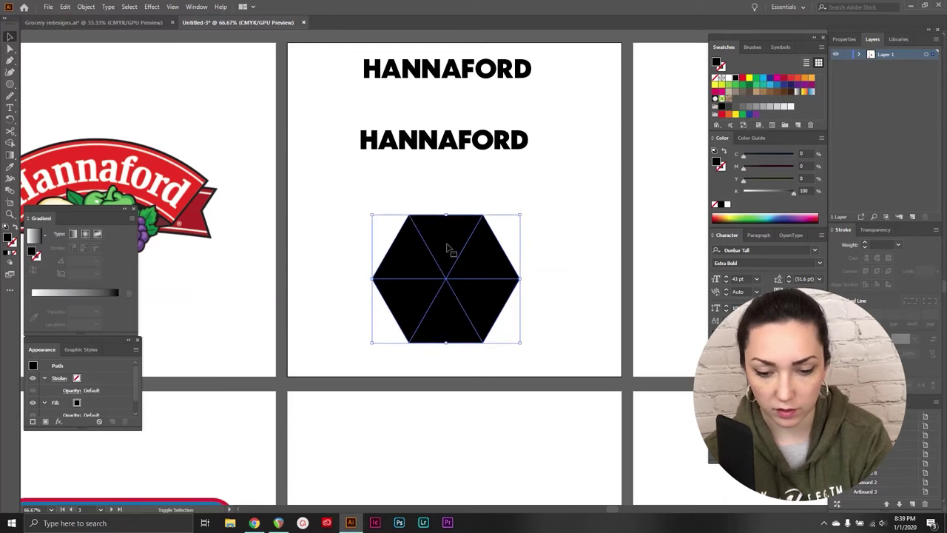
click(864, 243)
click(864, 243)
click(865, 243)
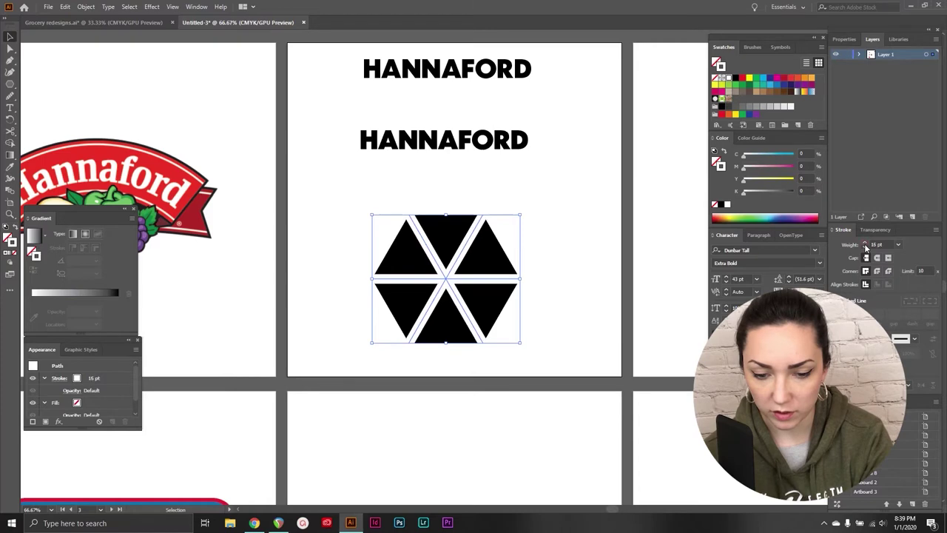
click(864, 243)
click(865, 244)
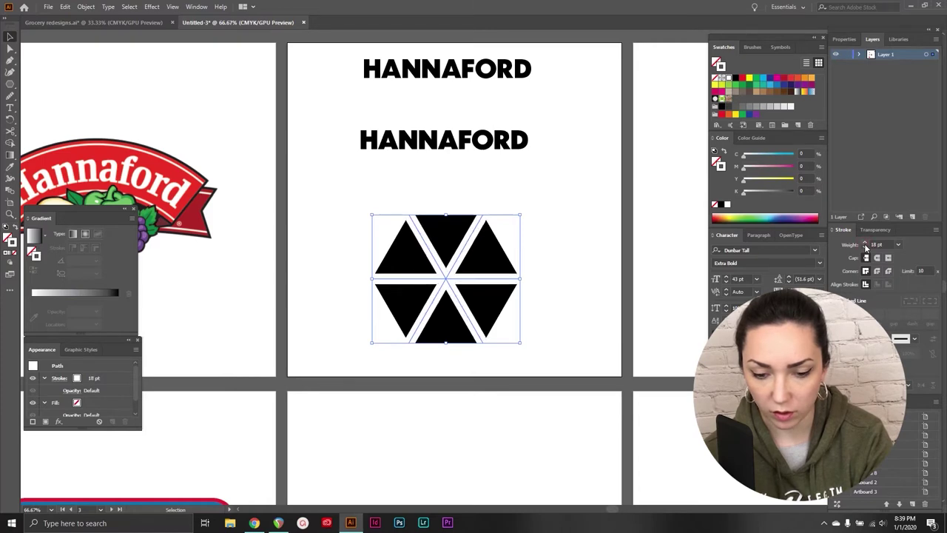
click(567, 280)
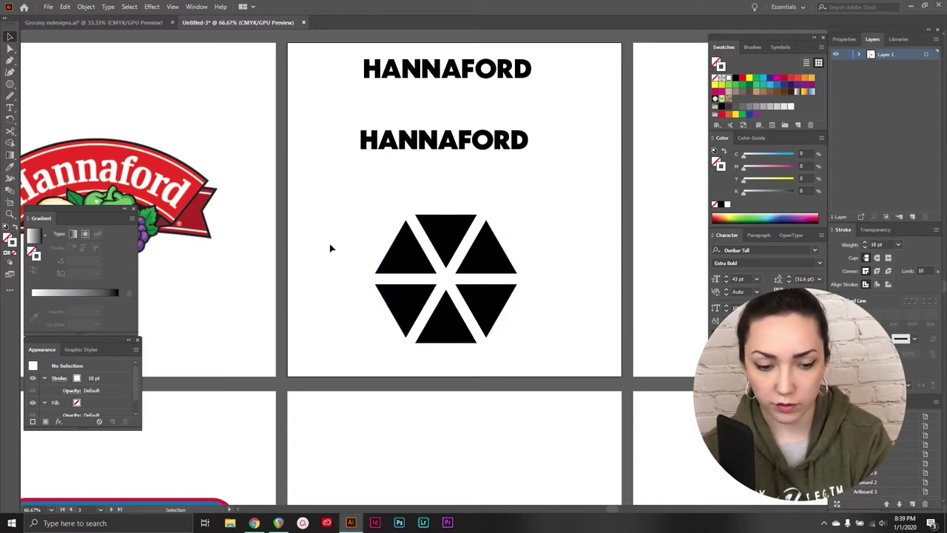
Step: Zoom in on the hexagon and select its outline with Direct Selection
key(z)
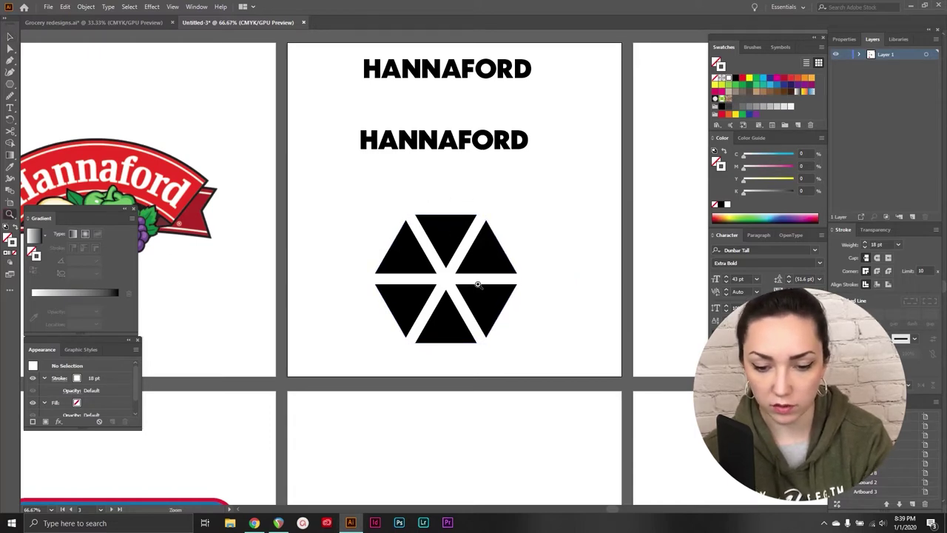
click(477, 284)
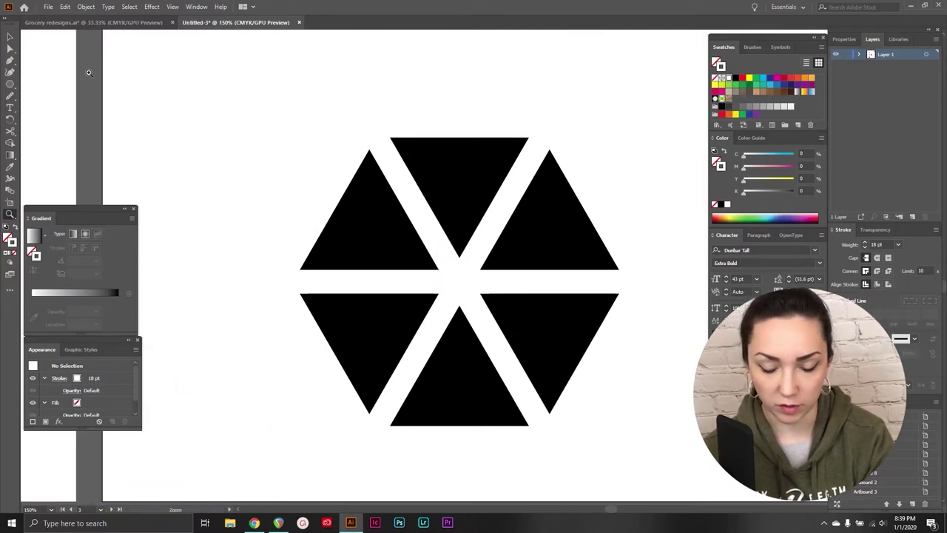
click(10, 48)
click(431, 170)
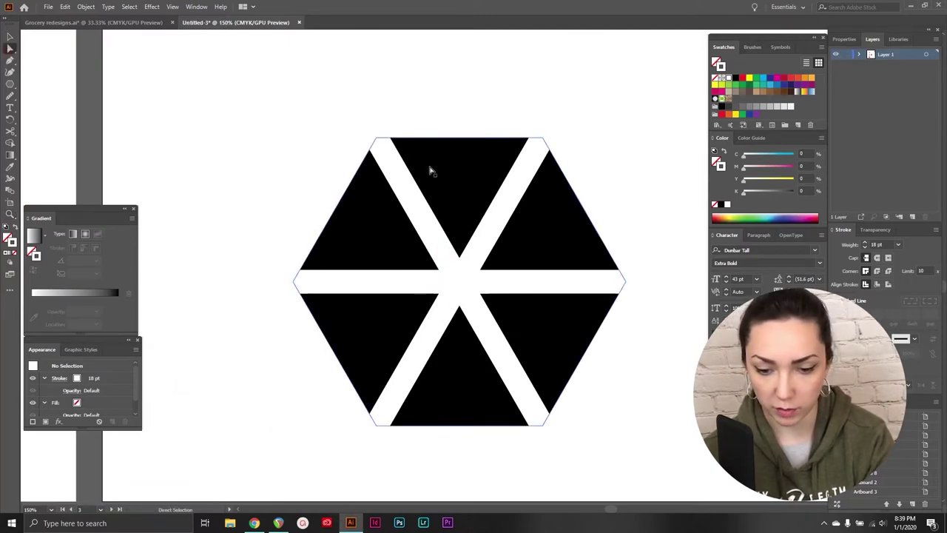
click(436, 177)
Step: Marquee-select the hexagon and stripes and expand them with Object > Expand
click(9, 36)
drag(220, 103, 666, 453)
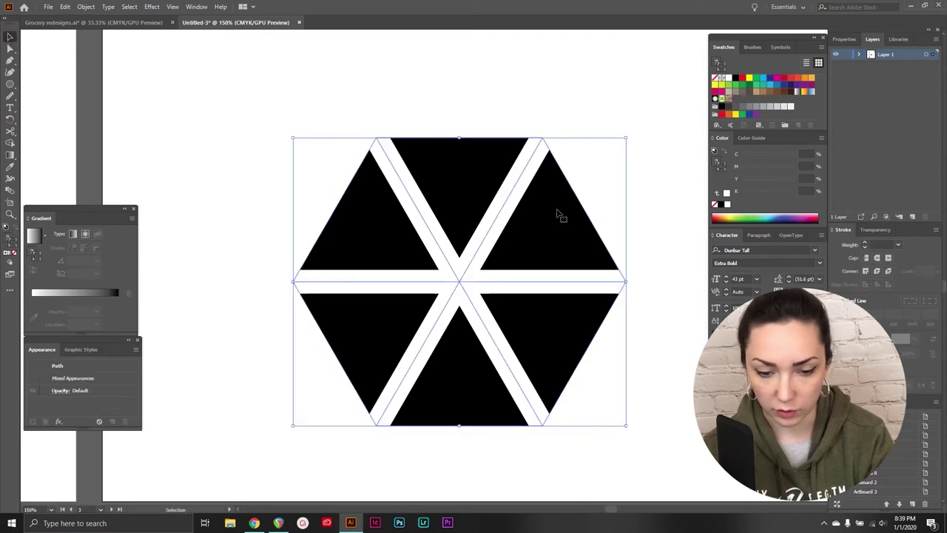
click(86, 7)
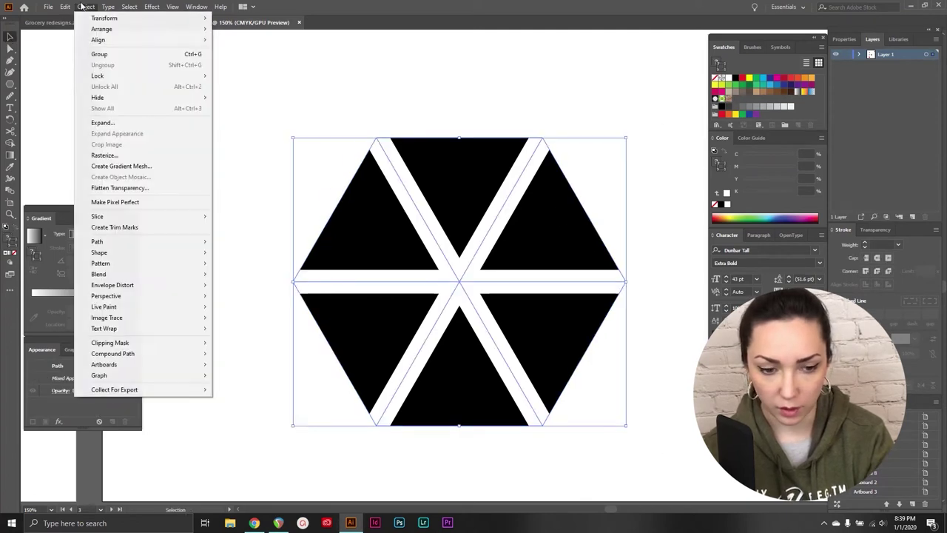
click(114, 124)
key(Return)
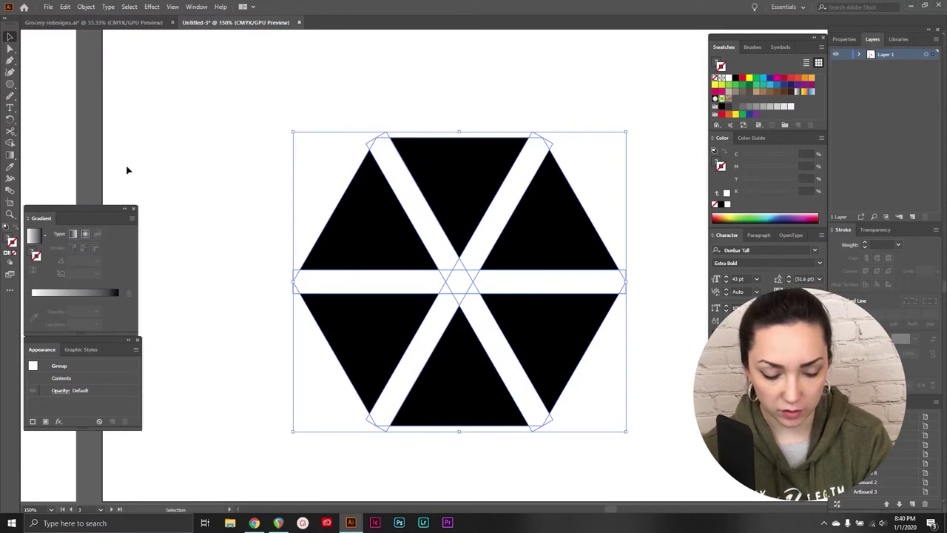
key(shift+m)
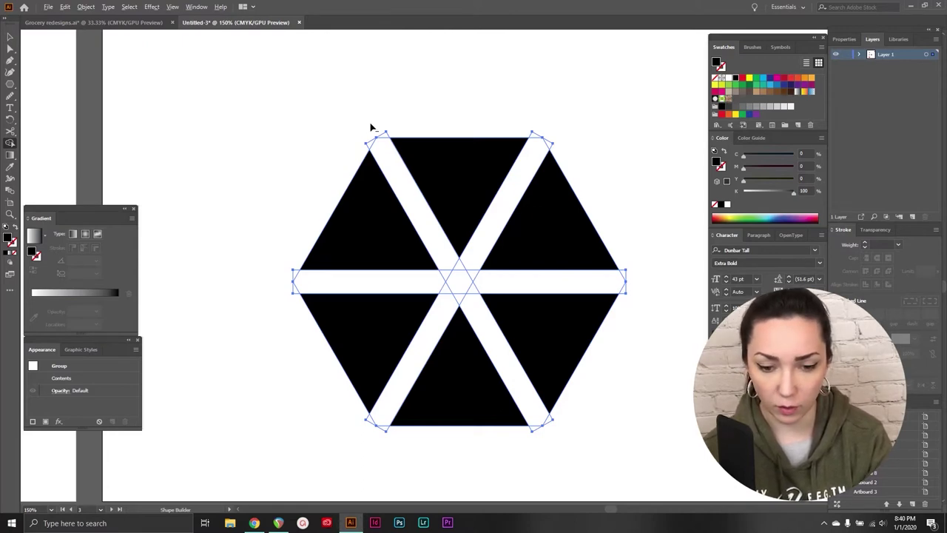
Step: Delete the white stripe shapes and their small protruding tips with Shape Builder
mouse_move(372, 127)
mouse_down()
mouse_move(422, 216)
mouse_move(386, 138)
mouse_up()
mouse_move(443, 257)
mouse_down()
mouse_move(446, 293)
mouse_move(470, 296)
mouse_move(459, 277)
mouse_move(460, 287)
mouse_up()
alt+click(538, 136)
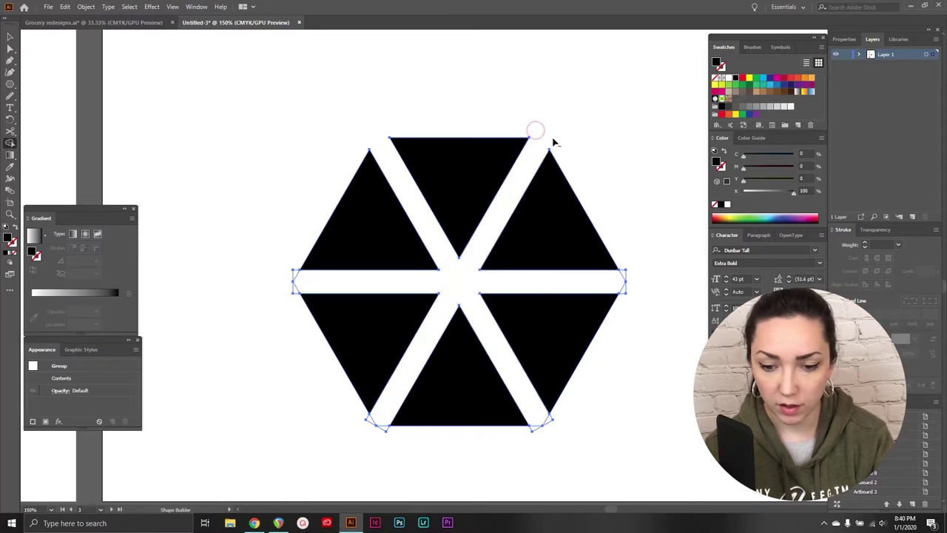
drag(633, 275, 630, 297)
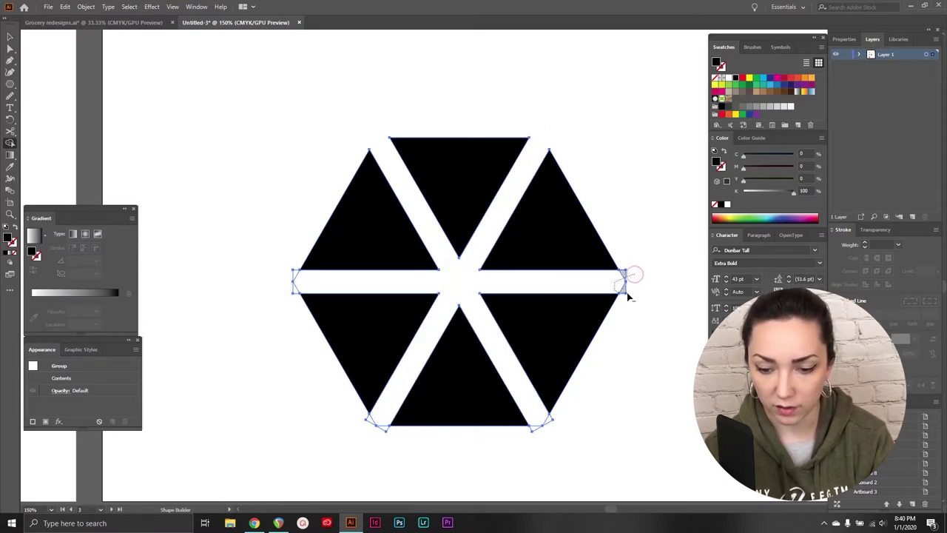
alt+click(299, 280)
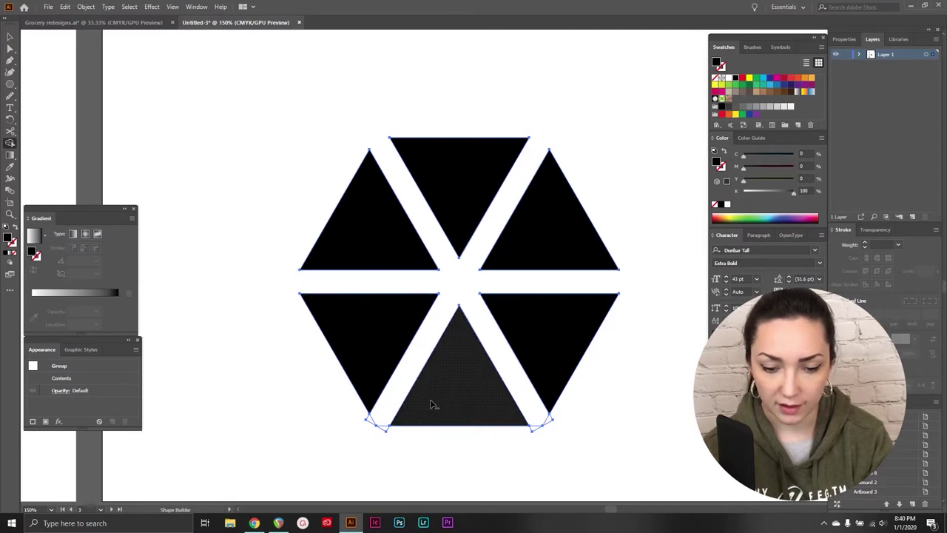
alt+click(378, 423)
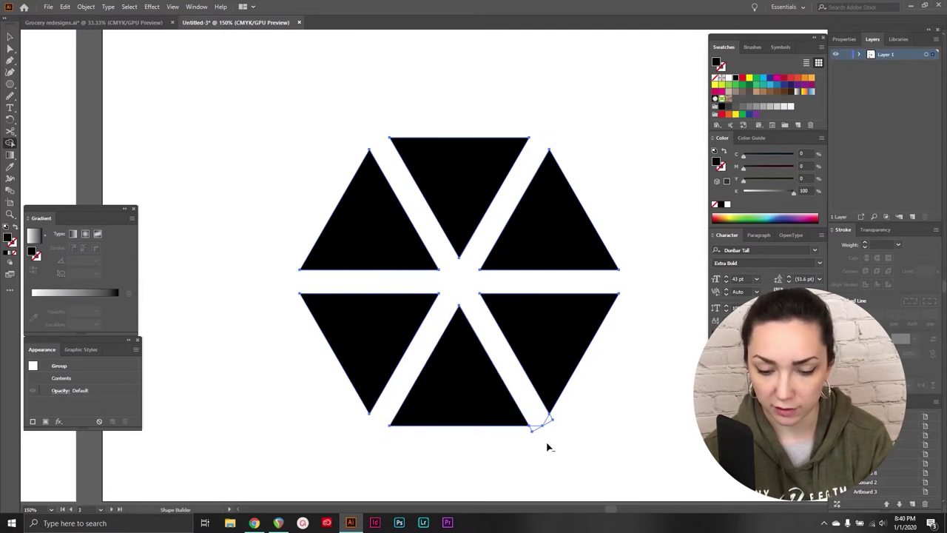
alt+click(538, 422)
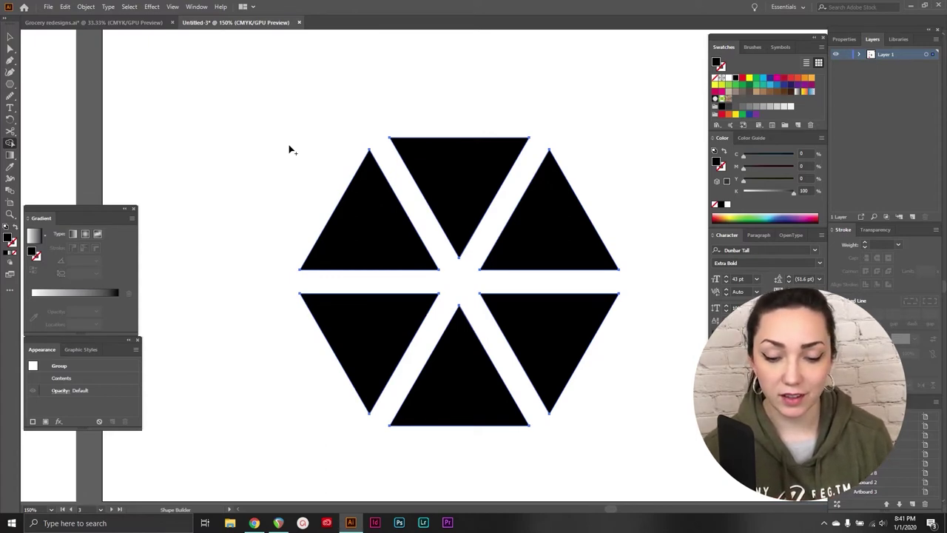
Step: Round the top triangle's two upper corners using live corners
key(a)
click(402, 143)
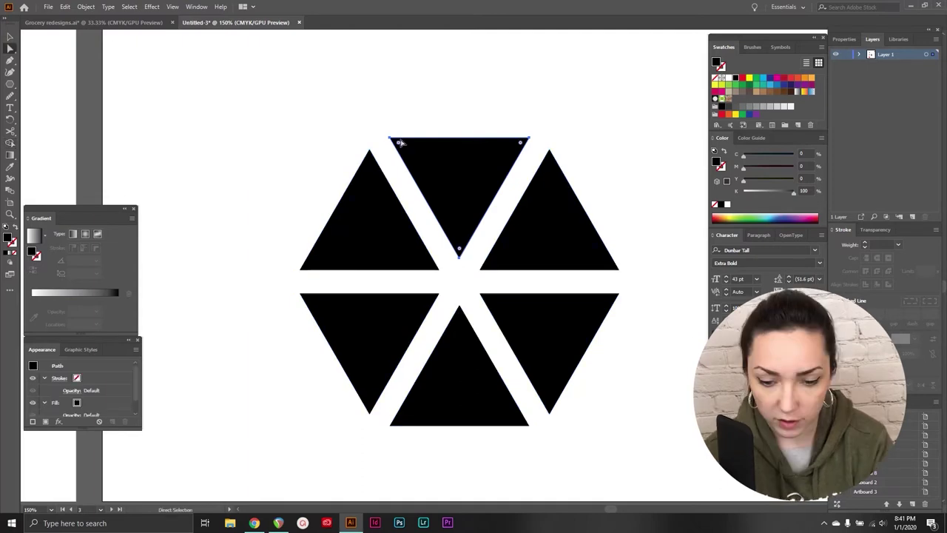
click(455, 271)
click(463, 180)
drag(379, 127, 537, 148)
drag(419, 145, 437, 168)
click(370, 123)
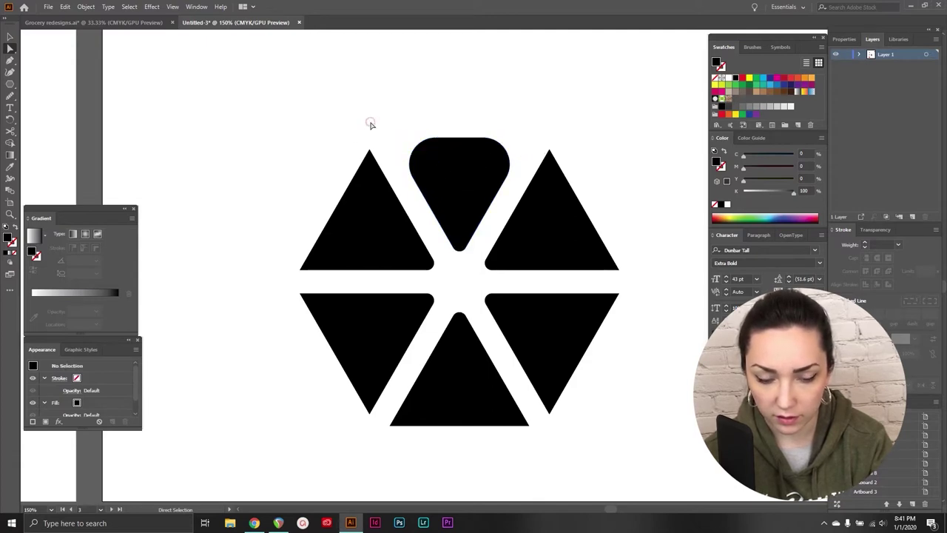
Step: Draw a curved notch path across the top shape, ungroup, and select the notch
click(11, 60)
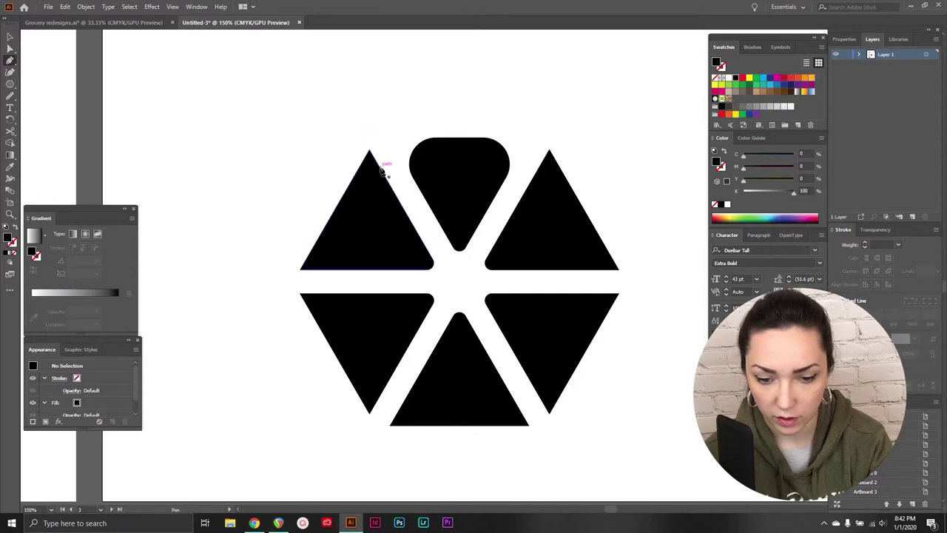
drag(409, 177, 446, 185)
key(v)
click(634, 188)
click(565, 223)
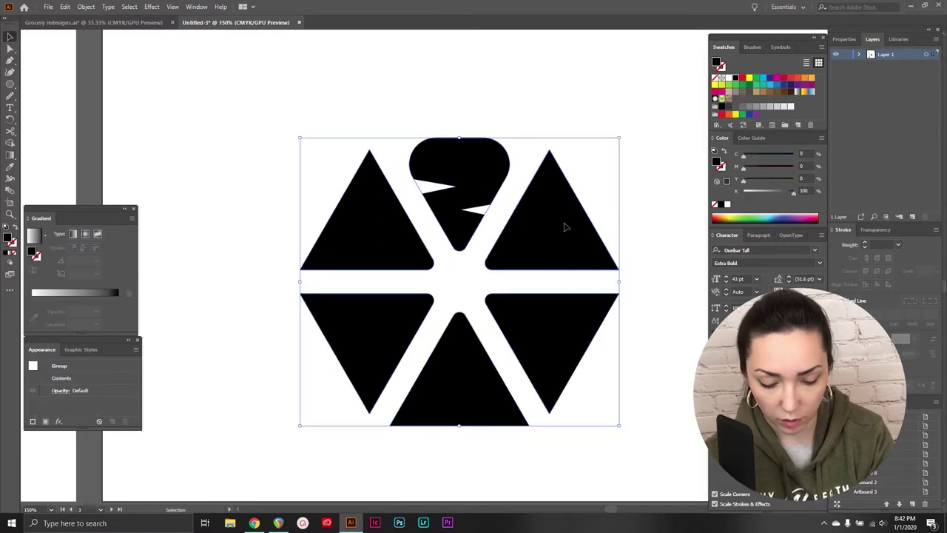
key(ctrl+shift+g)
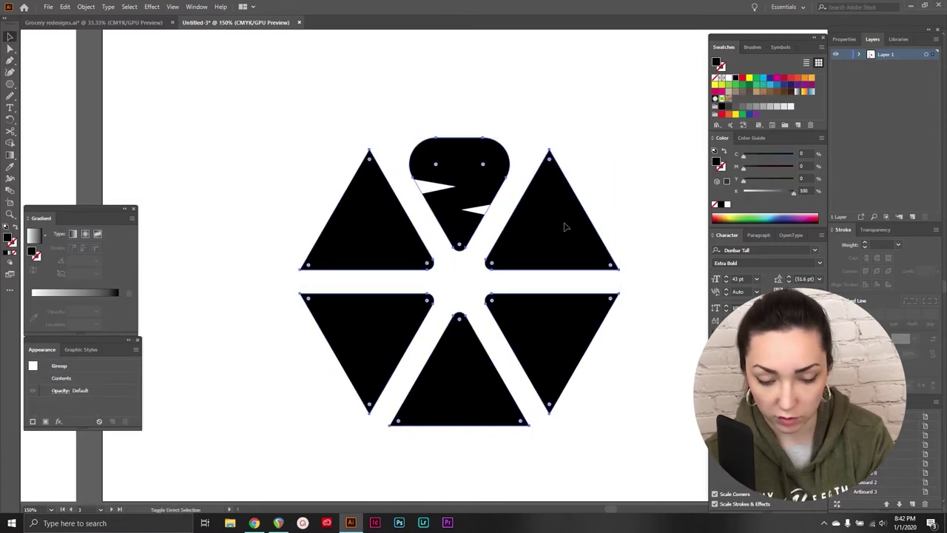
drag(428, 121, 486, 214)
Step: Trim the notch tips, slightly round the notch corner, and paste the leafy crown above
key(shift+m)
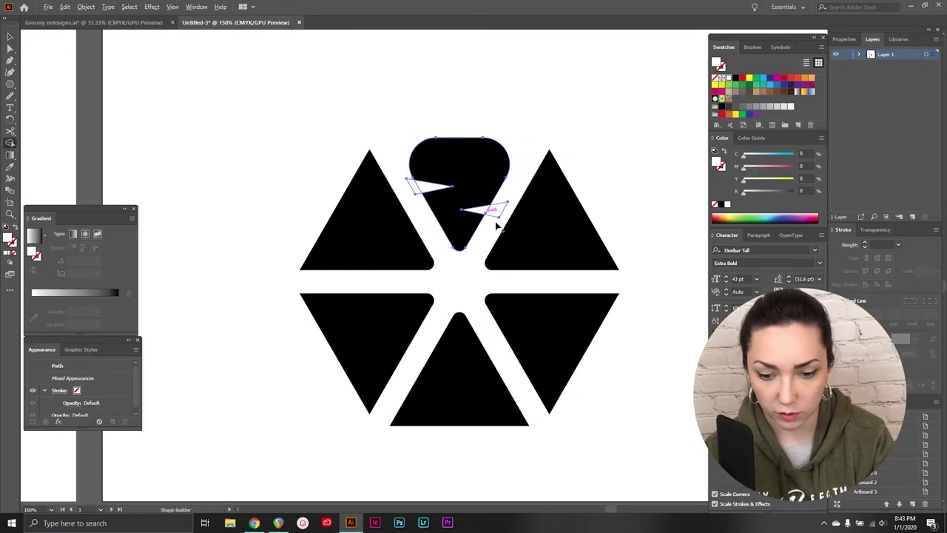
click(485, 215)
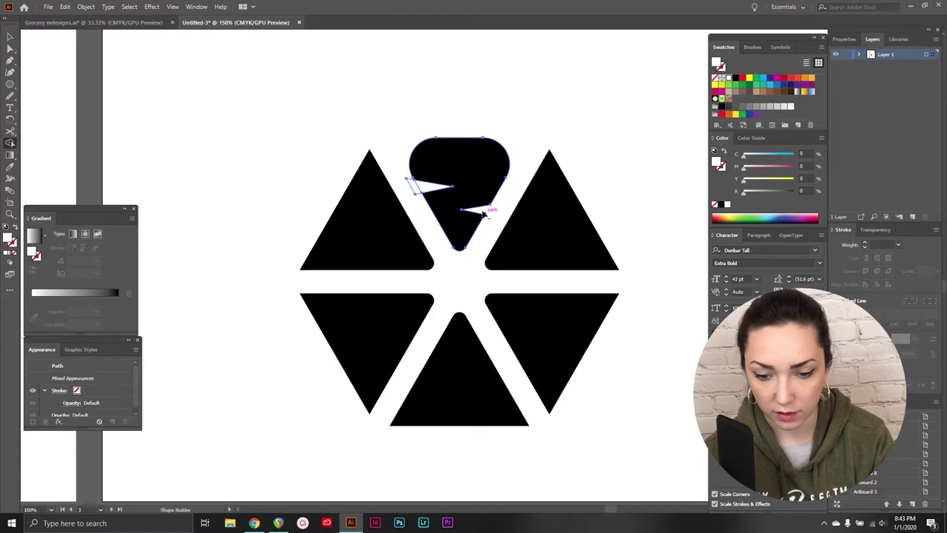
click(424, 187)
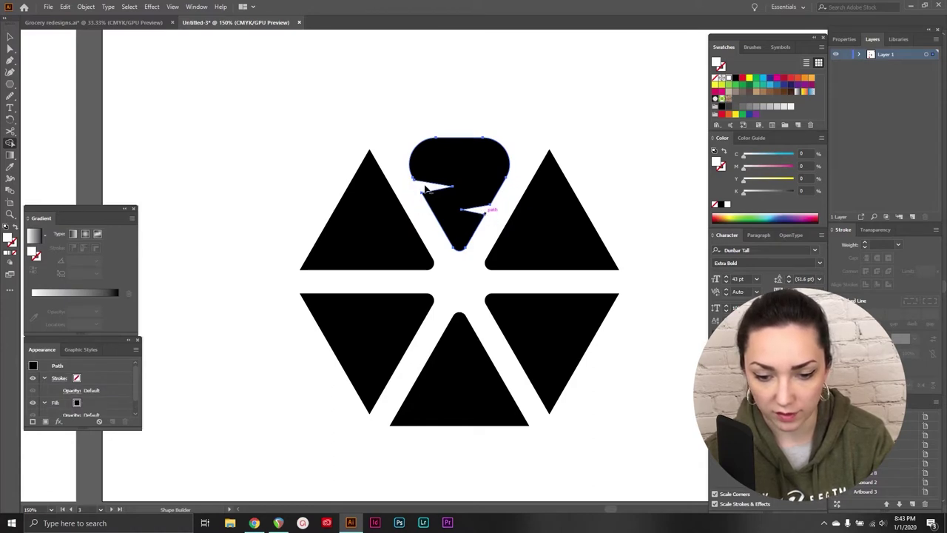
click(10, 48)
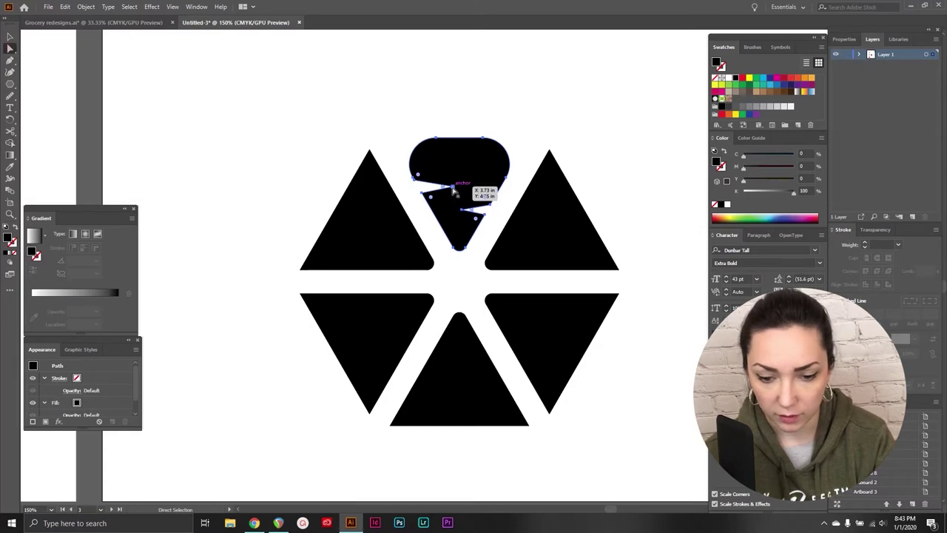
click(462, 212)
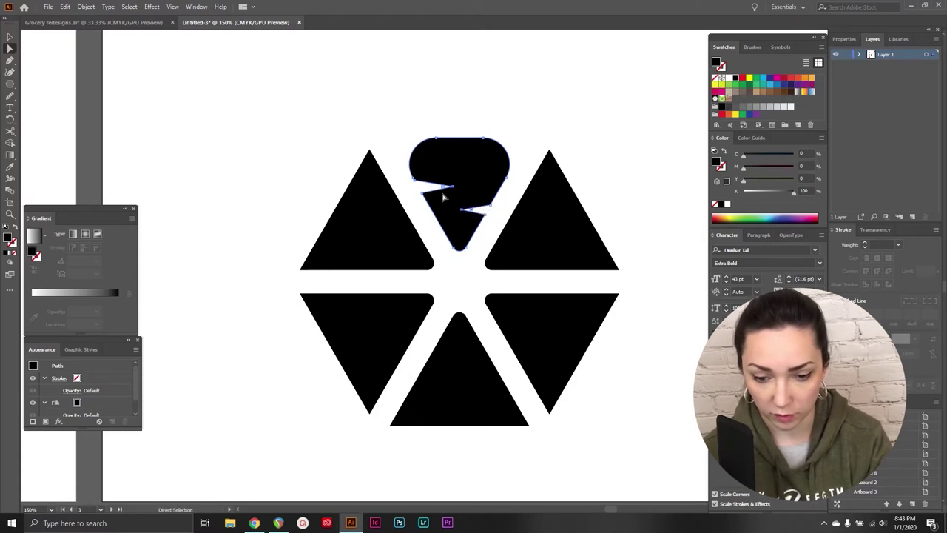
drag(442, 190, 445, 190)
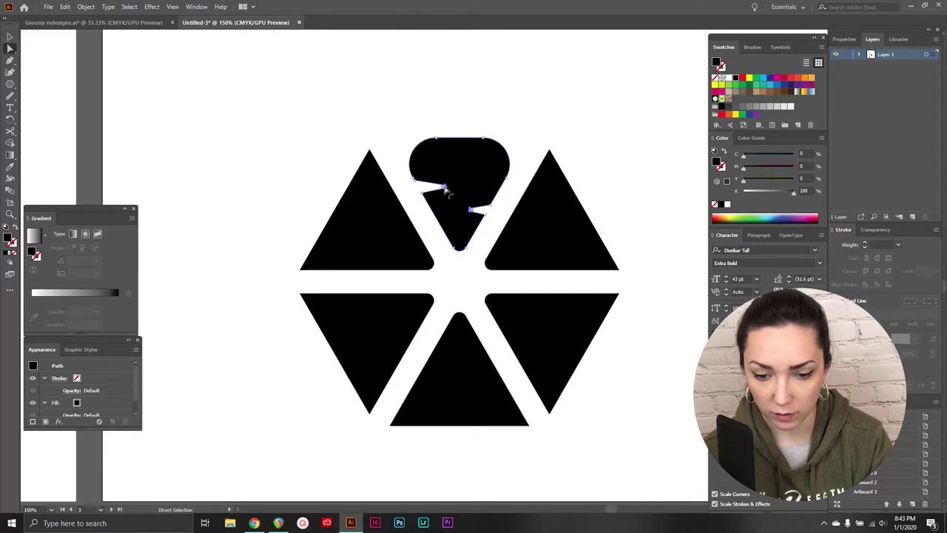
key(ctrl+shift+v)
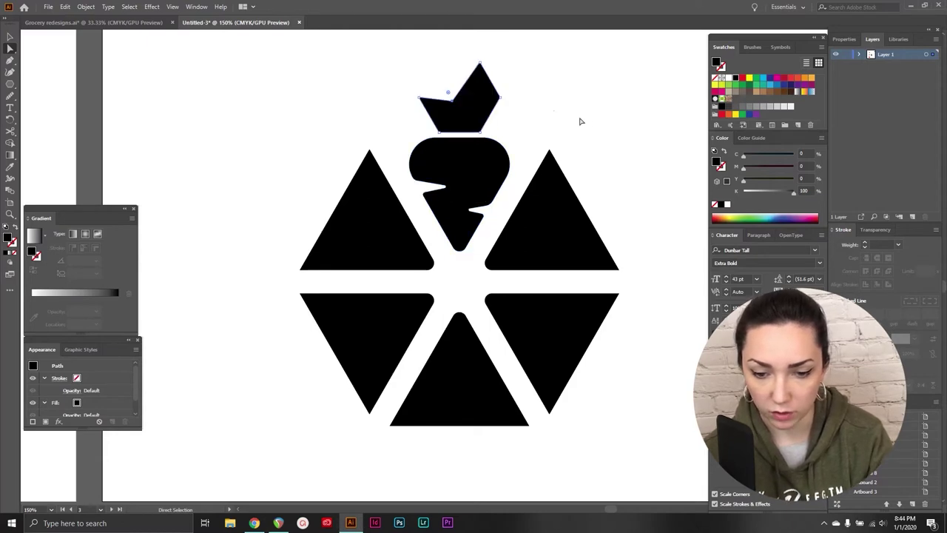
Step: Remove the extra crown copy and select the pie, strawberry, cheese and leaf row
key(v)
key(ctrl+z)
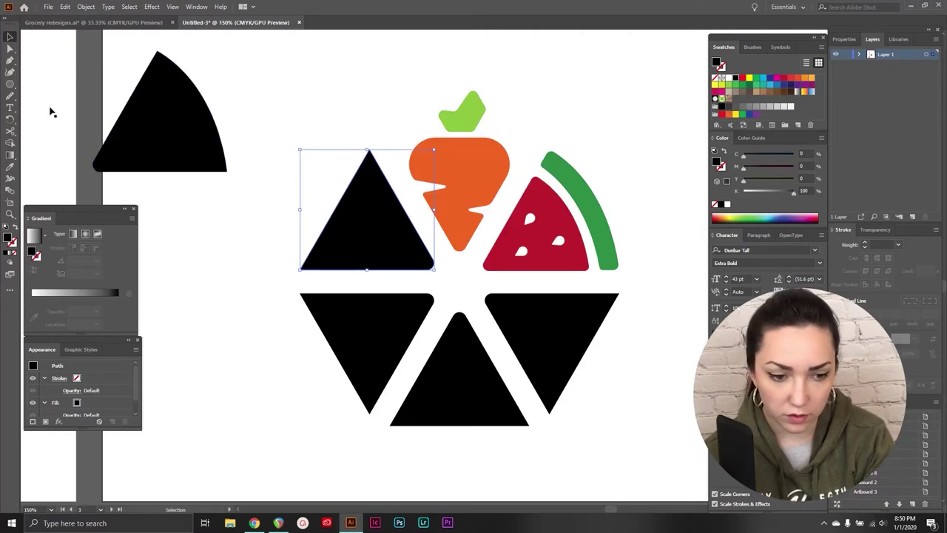
click(10, 84)
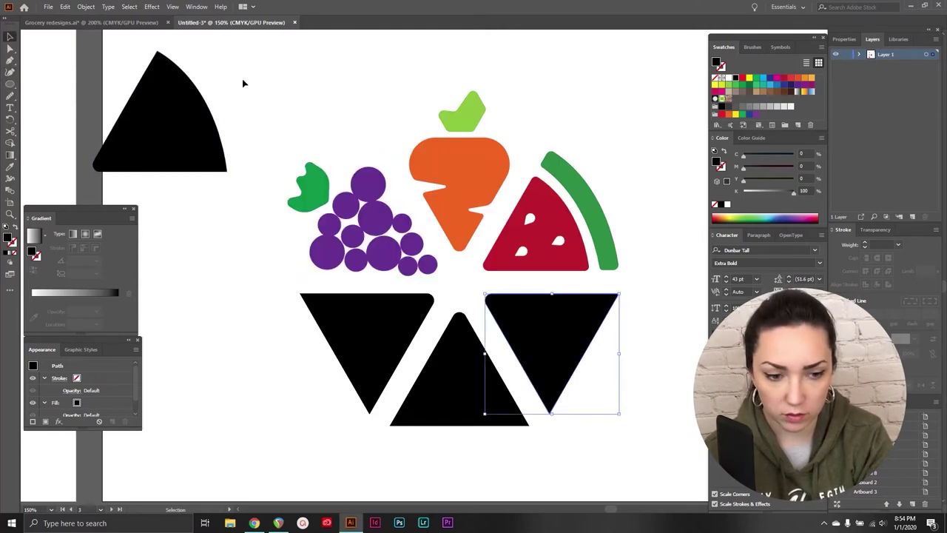
click(10, 48)
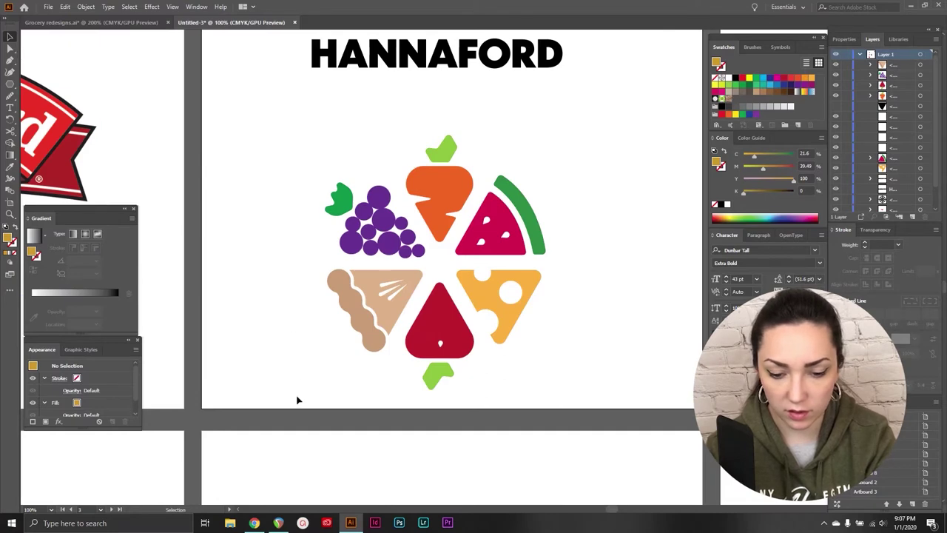
drag(298, 401, 567, 264)
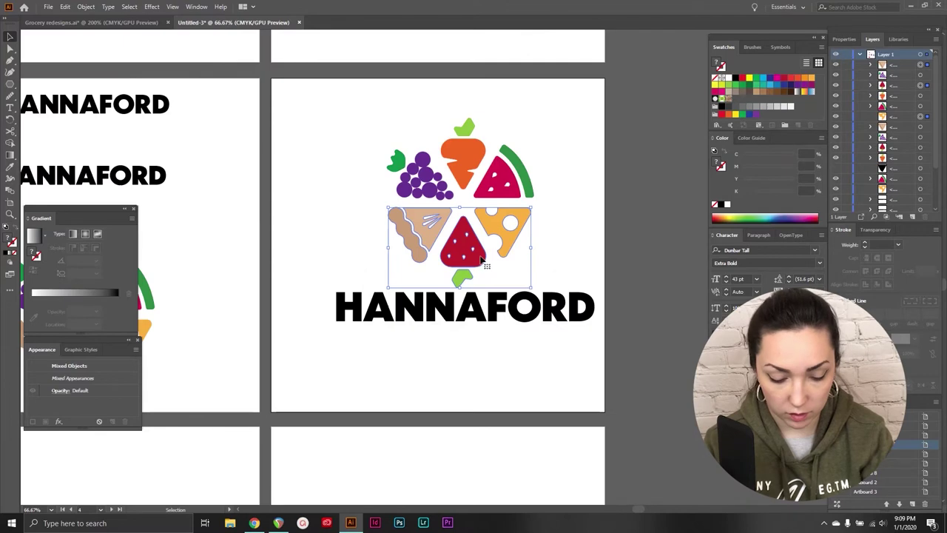
Step: Duplicate the bottom food-icon row and move it onto the left artboard's circle logo
drag(480, 257, 486, 382)
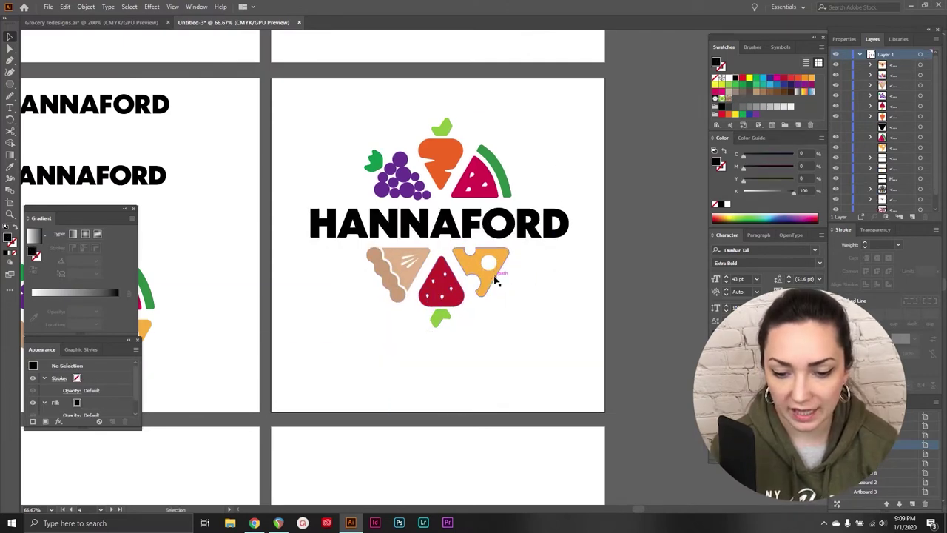
click(496, 281)
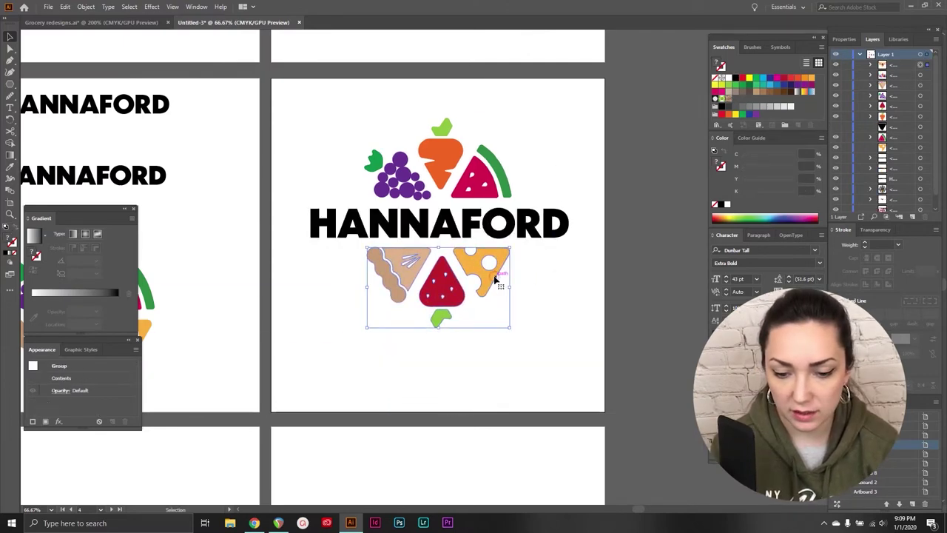
click(549, 297)
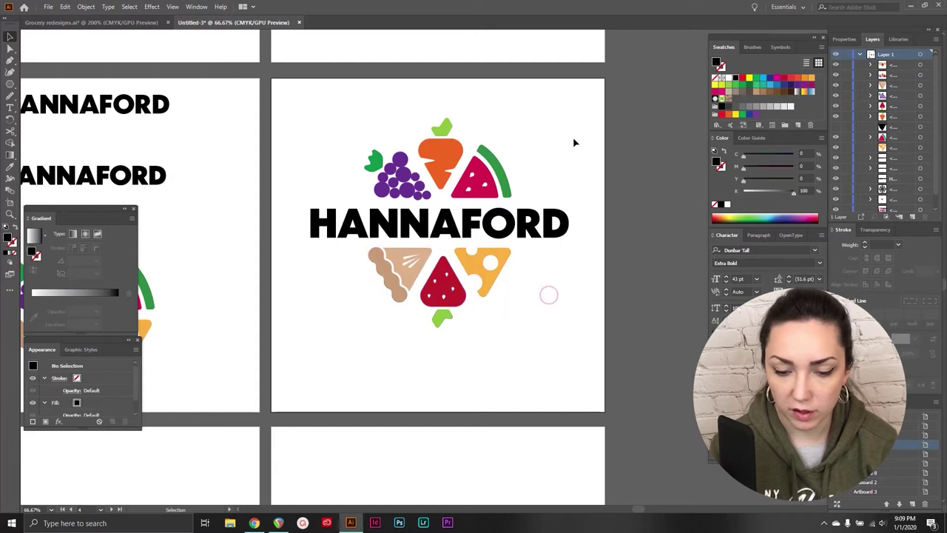
click(531, 225)
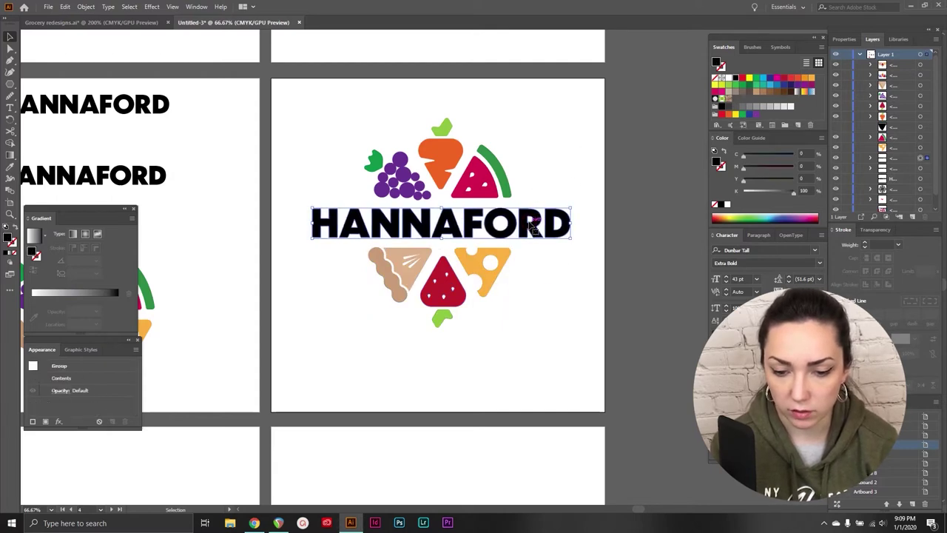
click(568, 318)
drag(518, 336, 388, 264)
drag(477, 270, 421, 459)
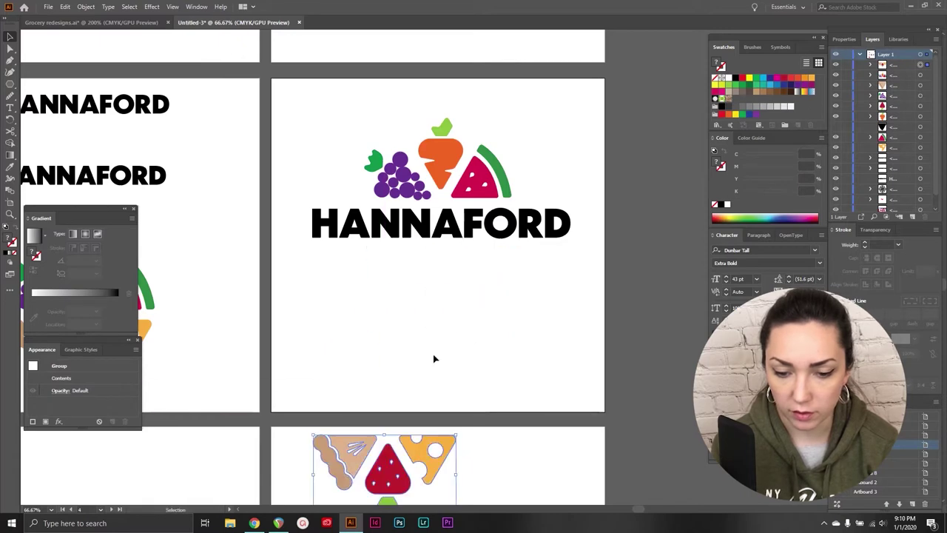
drag(375, 478, 73, 363)
drag(379, 317, 510, 316)
scroll(502, 322, right, 5)
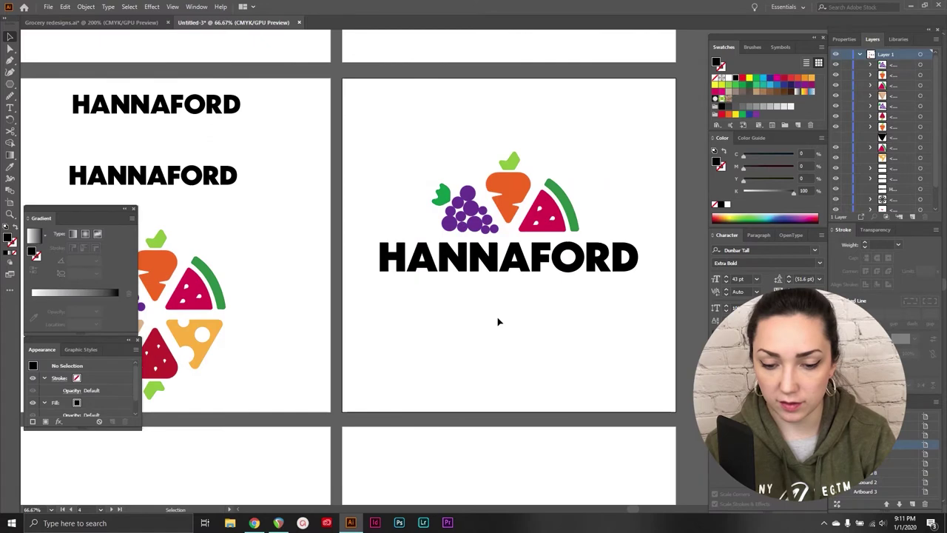
Step: Fill the fruit icon group above HANNAFORD with the black swatch
scroll(498, 321, left, 20)
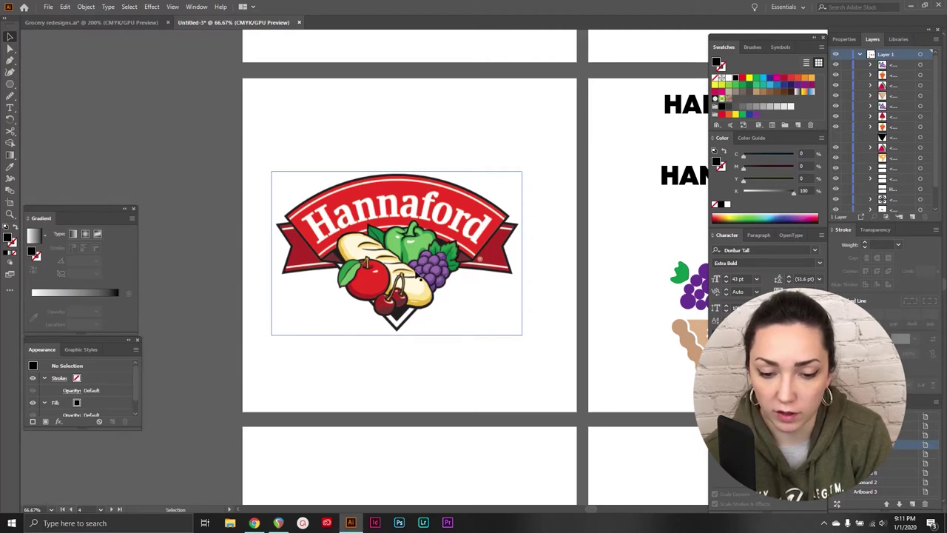
scroll(428, 279, right, 13)
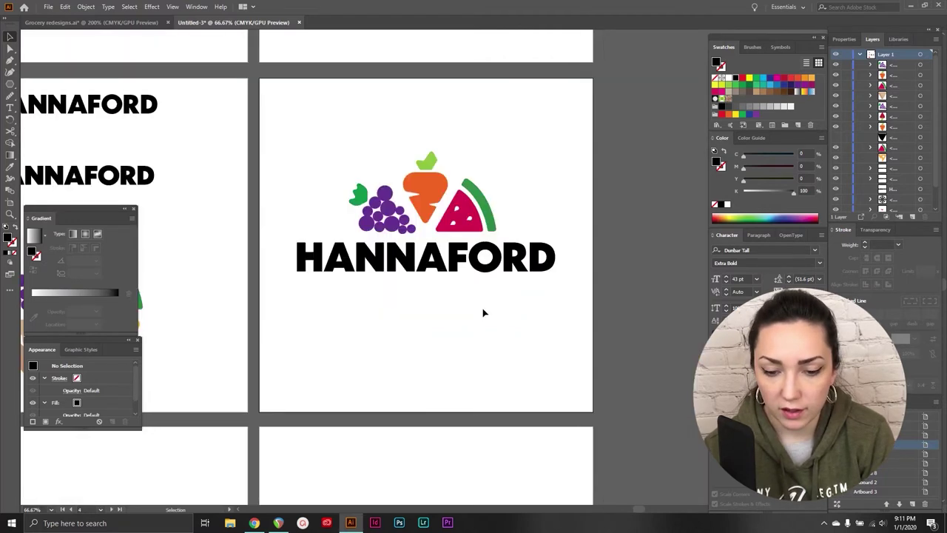
click(483, 271)
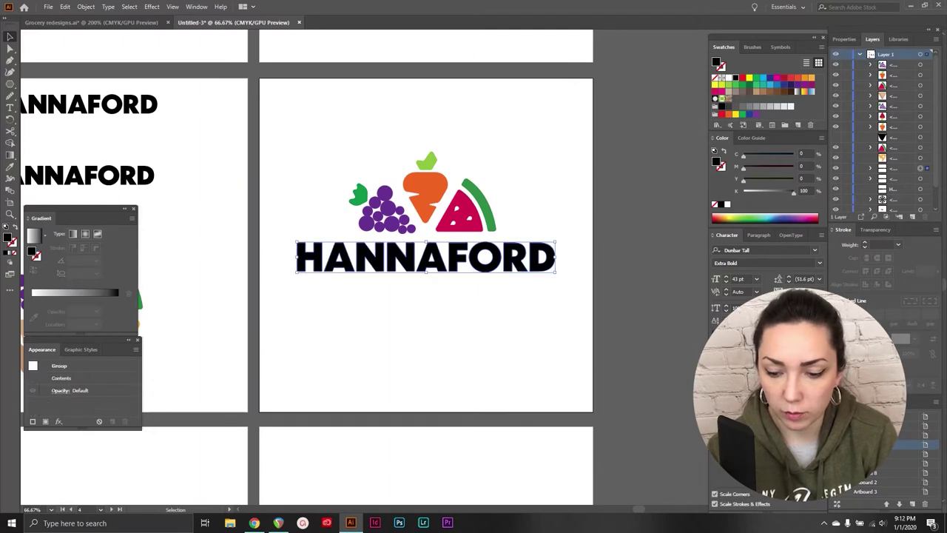
click(520, 368)
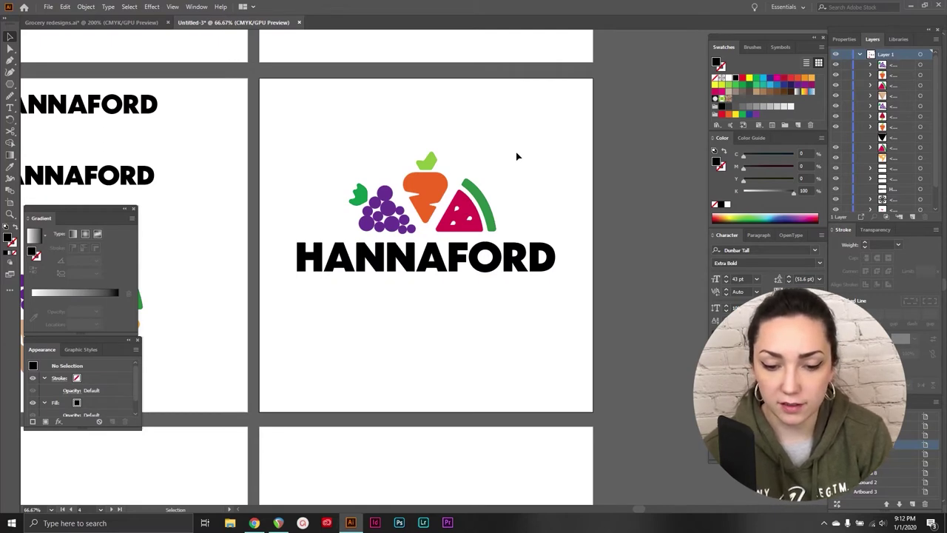
drag(508, 142, 335, 213)
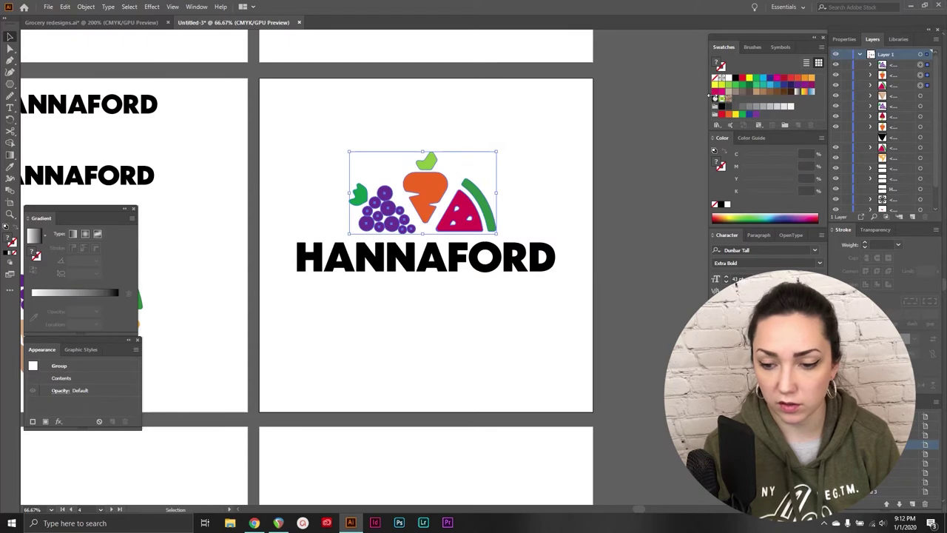
click(736, 78)
click(589, 147)
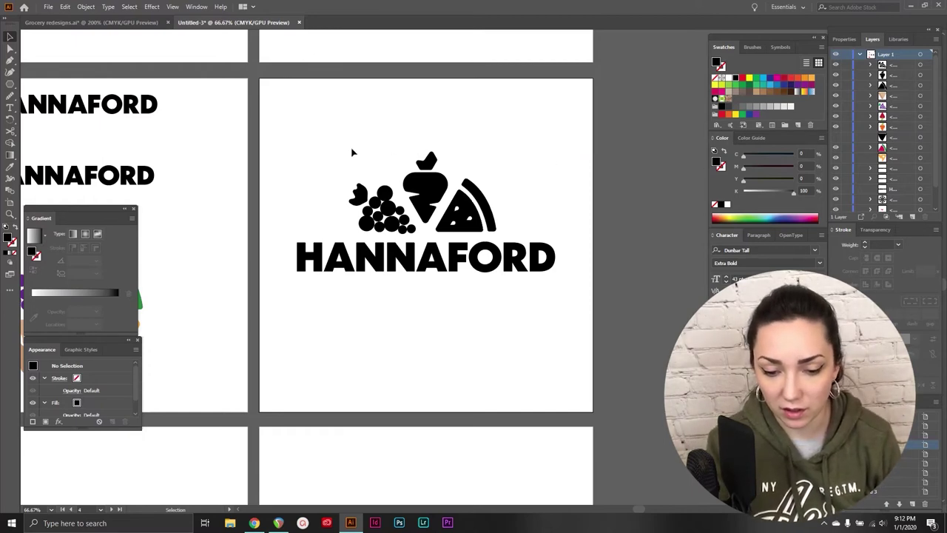
Step: Navigate to the TRADER JOE'S wordmark artboard
key(shift+Page_Up)
scroll(467, 346, right, 2)
scroll(467, 347, left, 2)
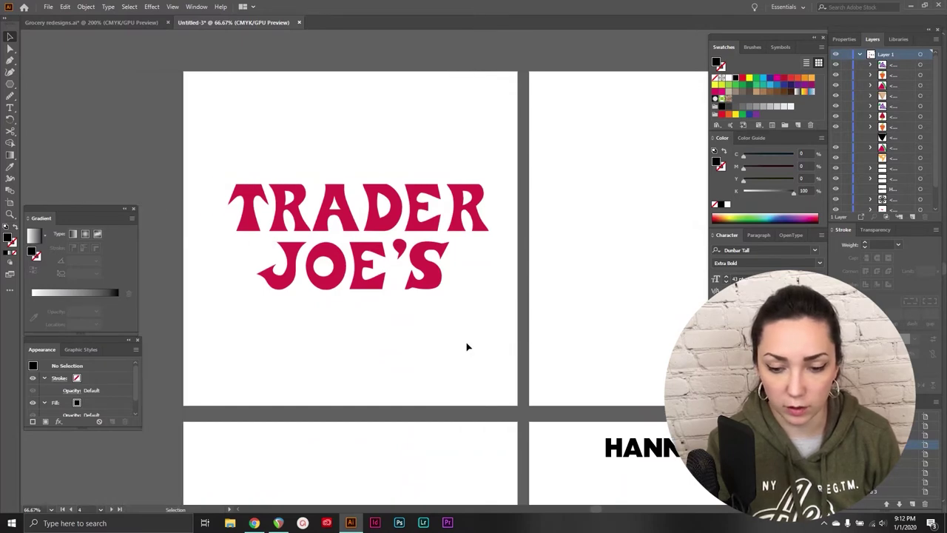
scroll(467, 347, right, 7)
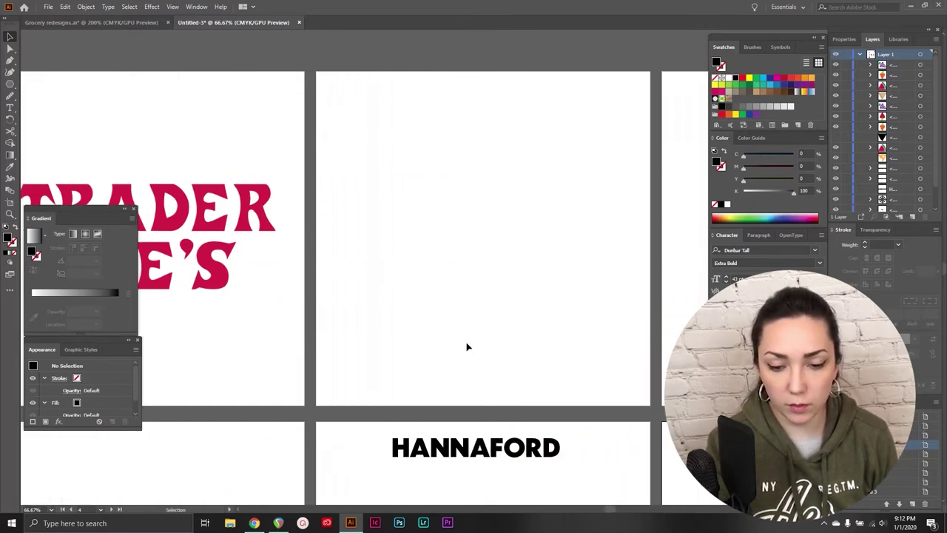
scroll(467, 346, left, 4)
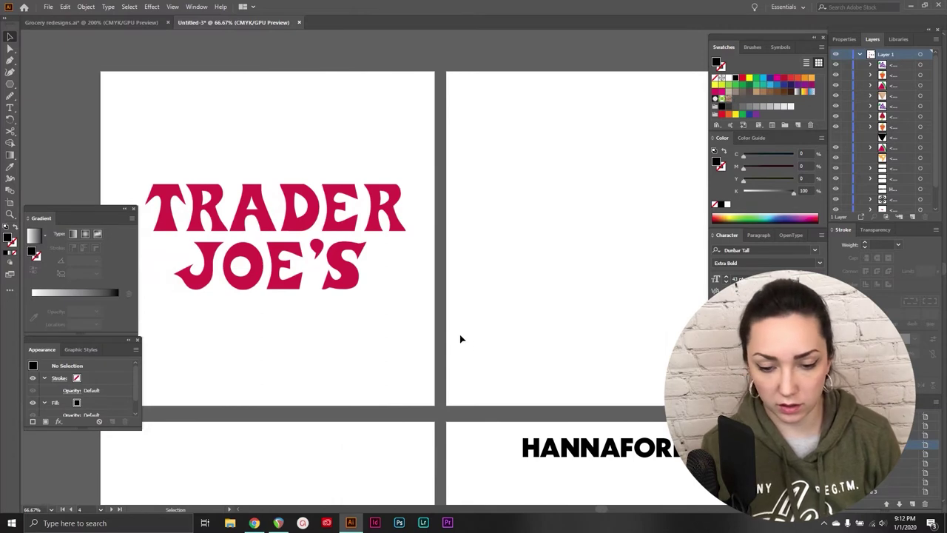
scroll(516, 301, up, 1)
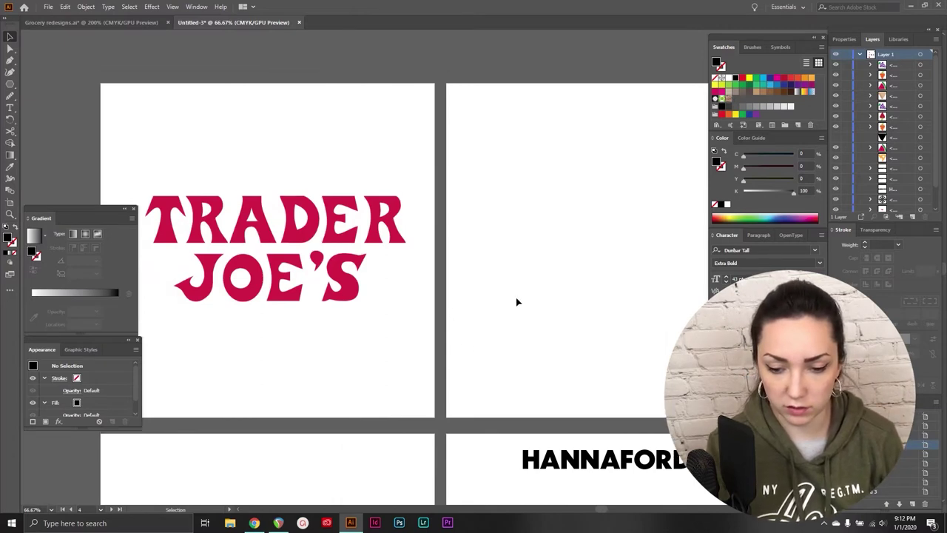
Step: Add a text box on the empty artboard reading TRADER JOE'S, split onto two lines
scroll(516, 301, right, 5)
key(t)
drag(328, 196, 629, 379)
text(TRADER JOE'S)
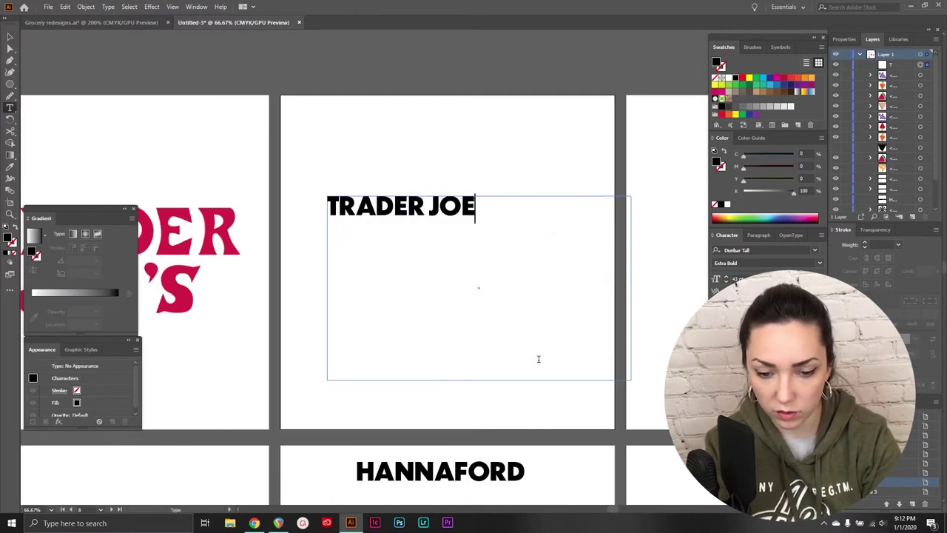
click(434, 206)
key(Return)
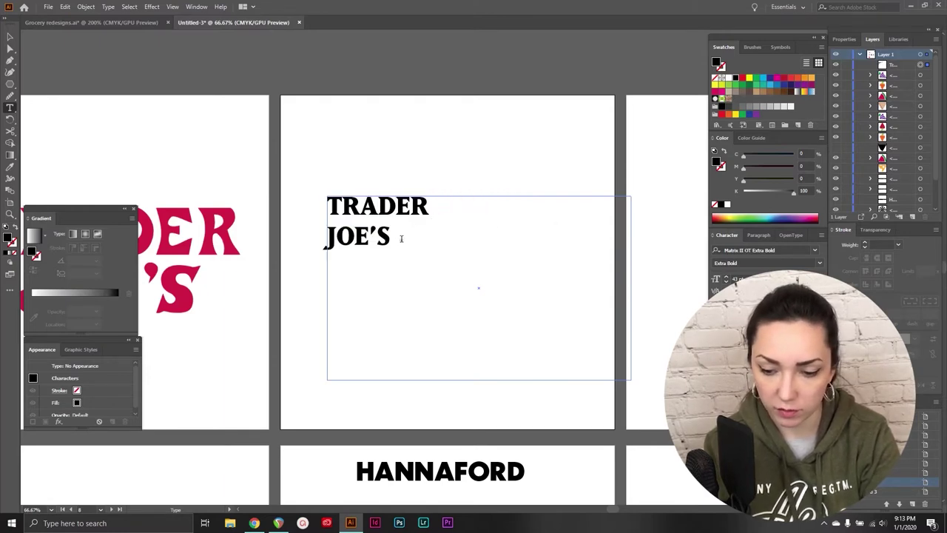
Step: Enlarge all of the TRADER JOE'S lettering and finish editing
key(ctrl+a)
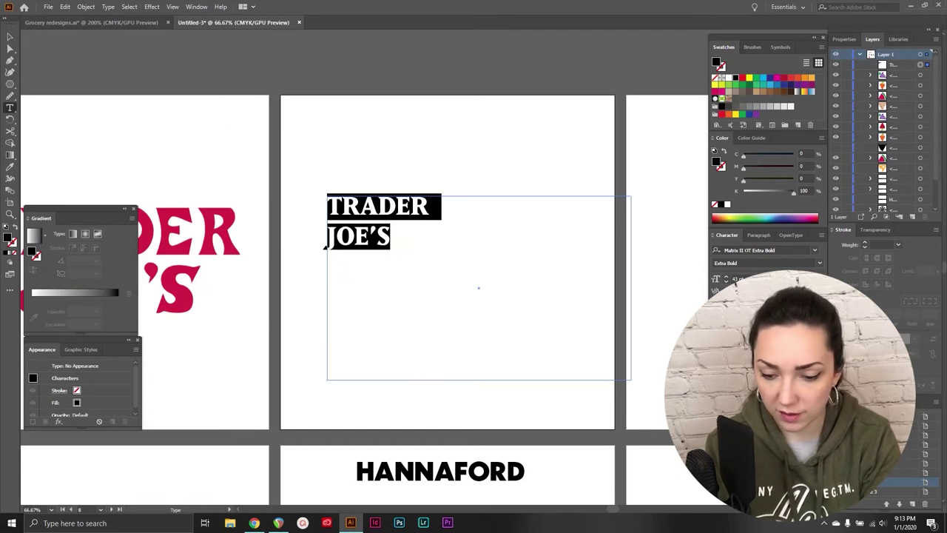
key(ctrl+shift+period)
key(ctrl+shift+period)
key(ctrl+shift+period)
key(ctrl+shift+period)
key(ctrl+shift+period)
key(ctrl+shift+period)
key(ctrl+shift+period)
key(ctrl+shift+period)
scroll(467, 339, left, 5)
scroll(467, 339, right, 2)
scroll(467, 339, left, 3)
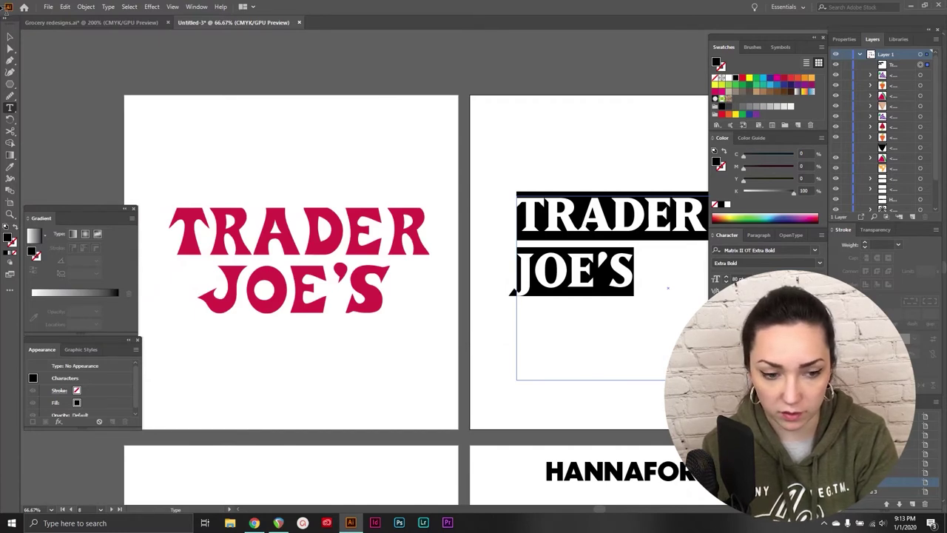
click(13, 35)
click(362, 155)
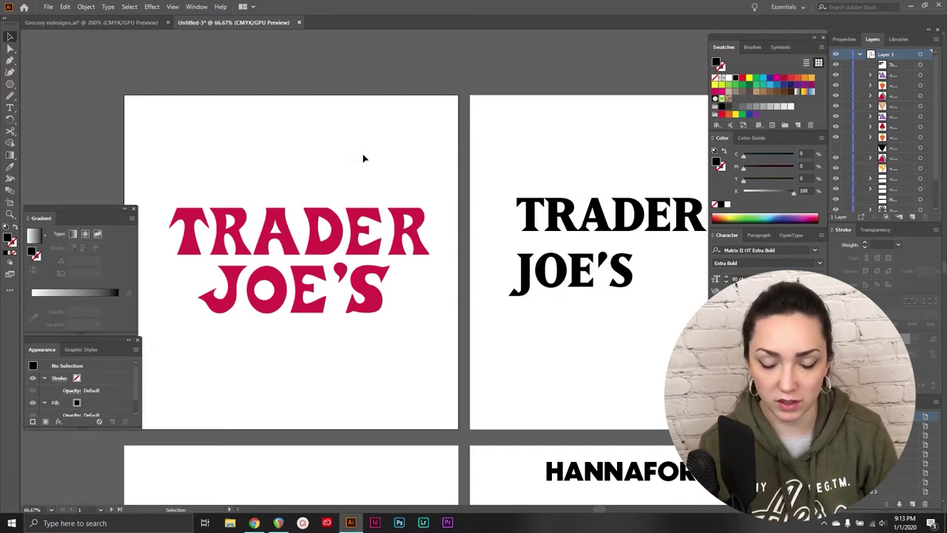
Step: Fit the frame to the lettering, convert it to outlines, and duplicate it below
scroll(363, 158, right, 1)
click(560, 272)
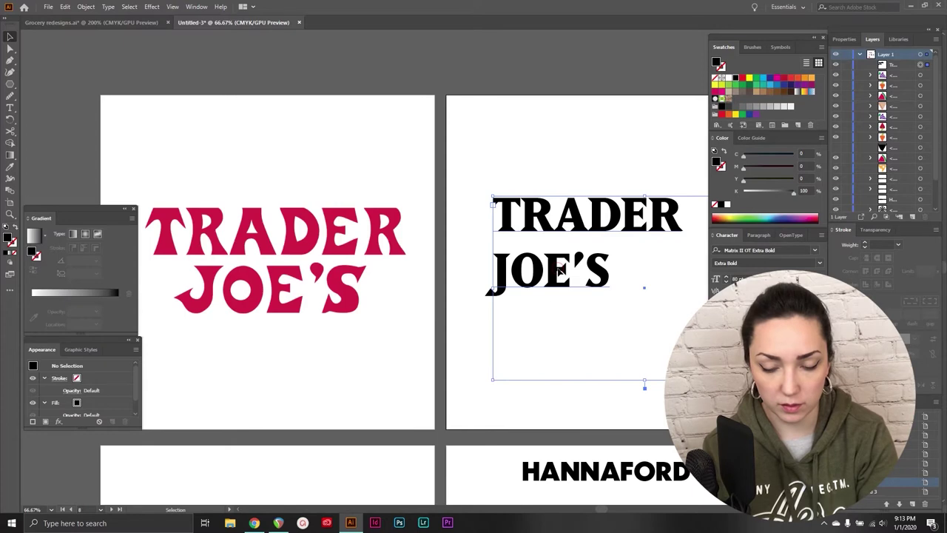
double_click(645, 385)
drag(604, 277, 567, 62)
click(581, 281)
key(ctrl+shift+o)
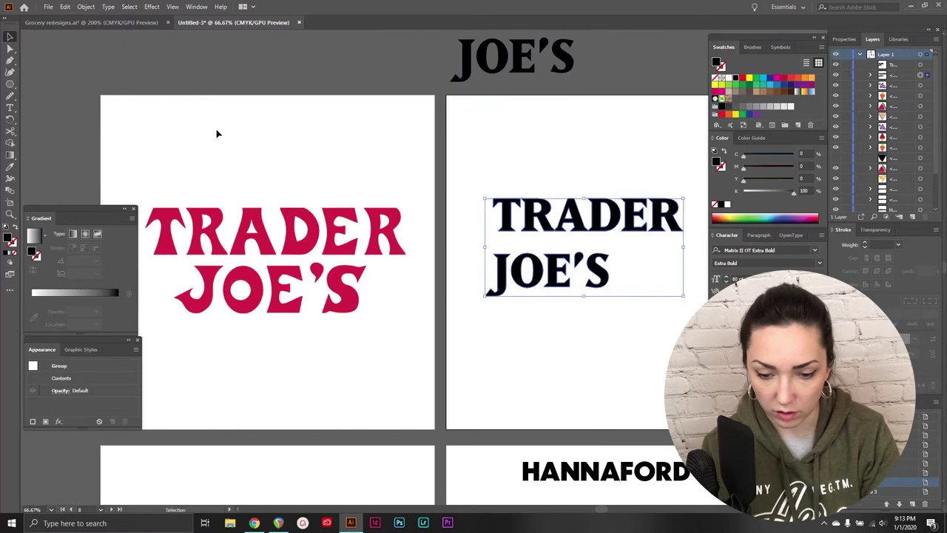
scroll(444, 245, right, 5)
drag(448, 190, 444, 353)
click(592, 355)
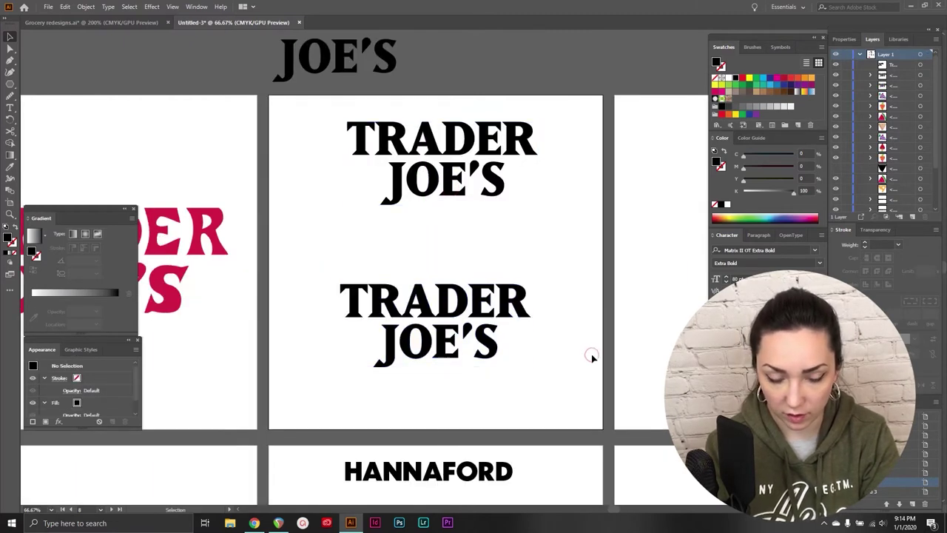
Step: Move one TRADER JOE'S copy onto the next artboard's upper right
click(11, 48)
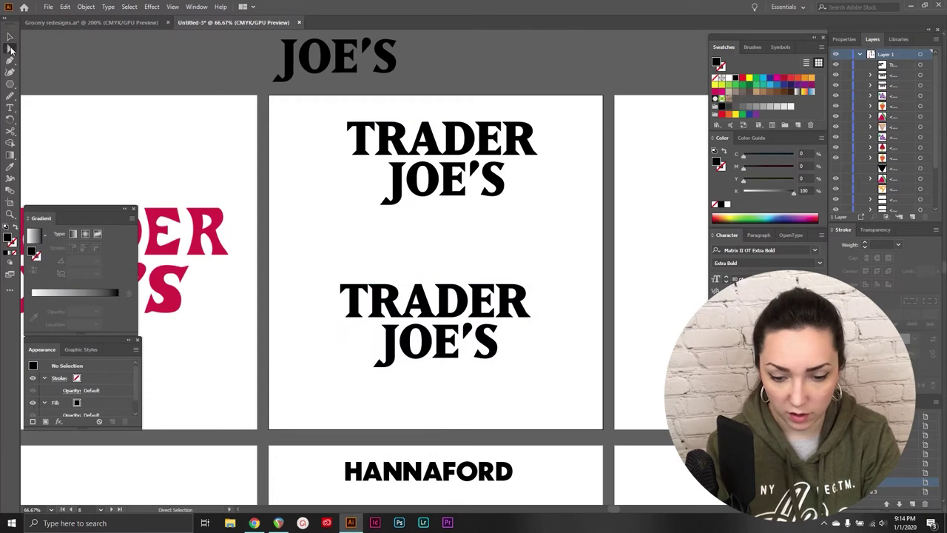
click(486, 350)
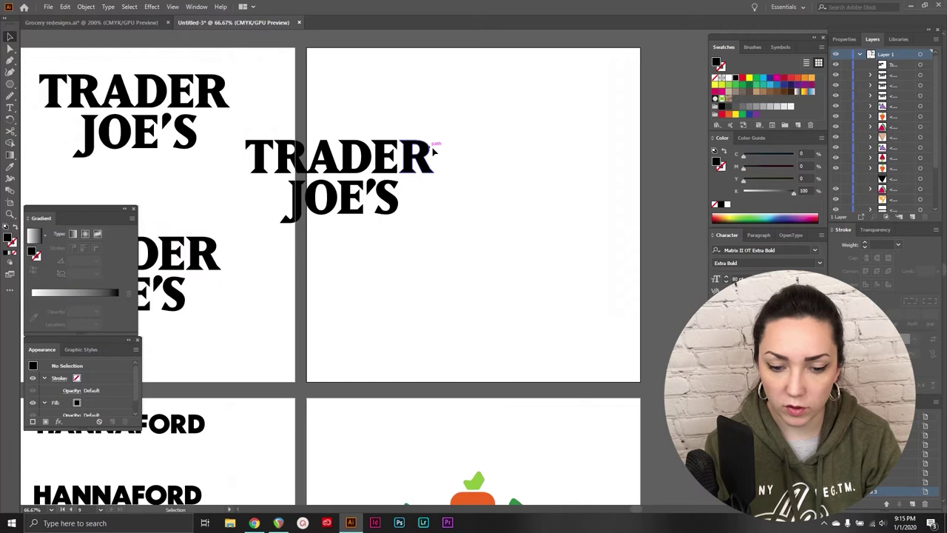
drag(434, 127, 467, 239)
click(461, 293)
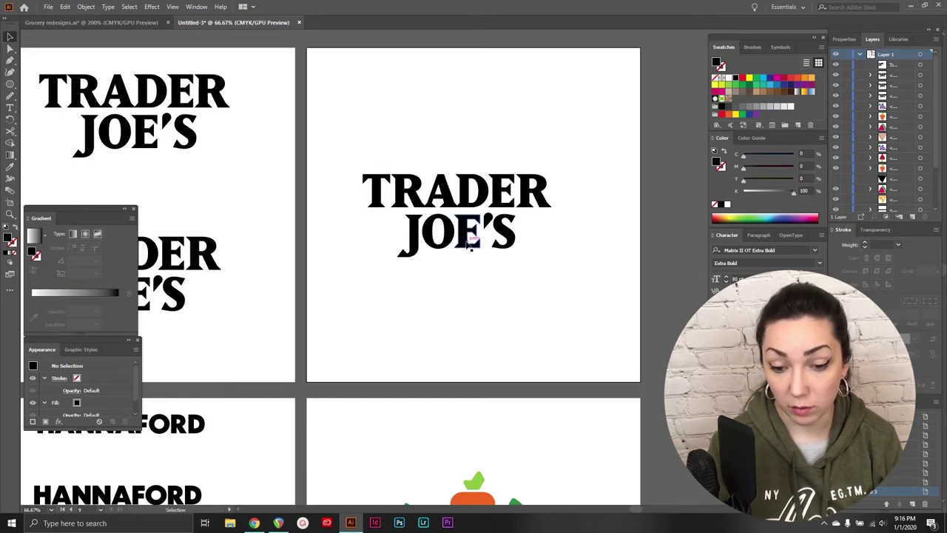
Step: Narrow the word TRADER so it matches the width of JOE'S beneath it
drag(405, 282, 490, 234)
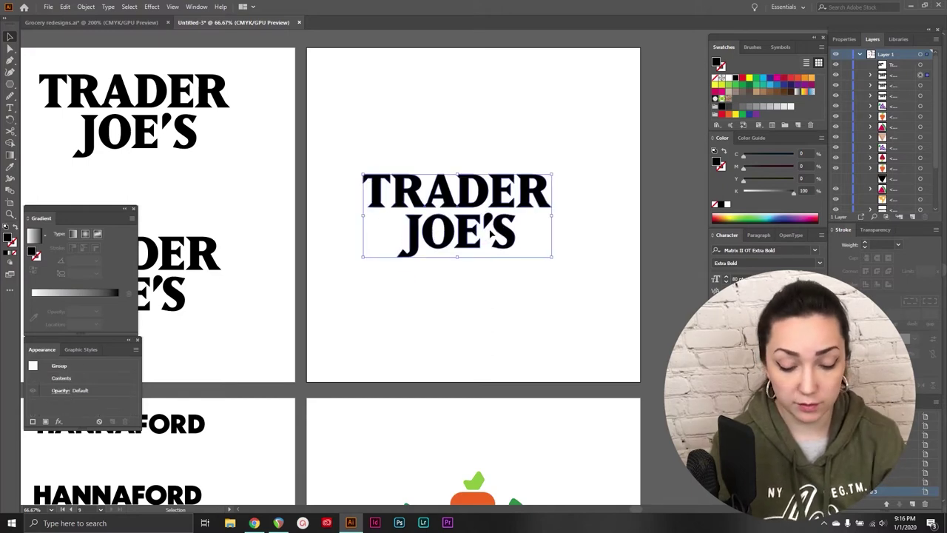
click(373, 289)
drag(372, 285, 508, 231)
drag(560, 136, 518, 192)
drag(365, 191, 405, 194)
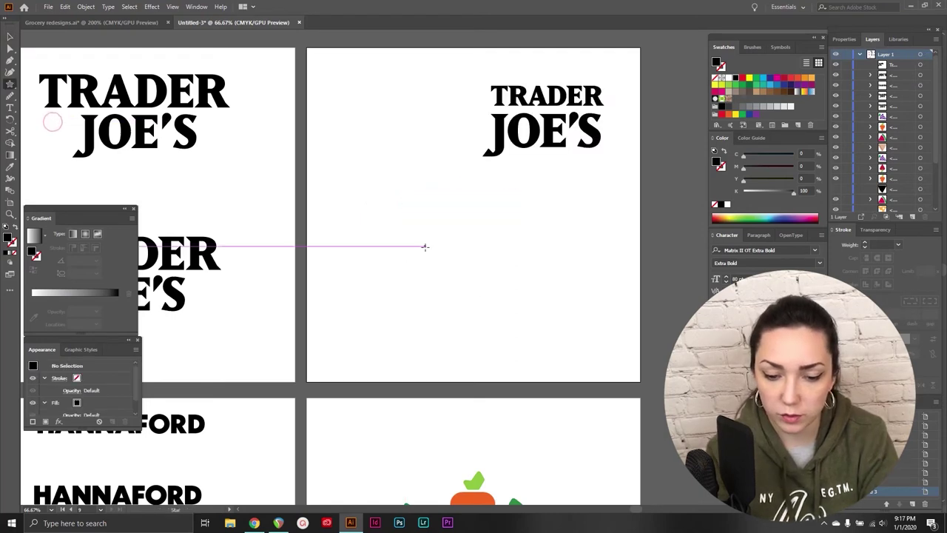
Step: Create a black four-pointed star and centre it below the lettering
click(425, 247)
click(448, 292)
key(v)
drag(344, 247, 425, 257)
click(46, 129)
Step: Rotate the star by 45 degrees
click(11, 64)
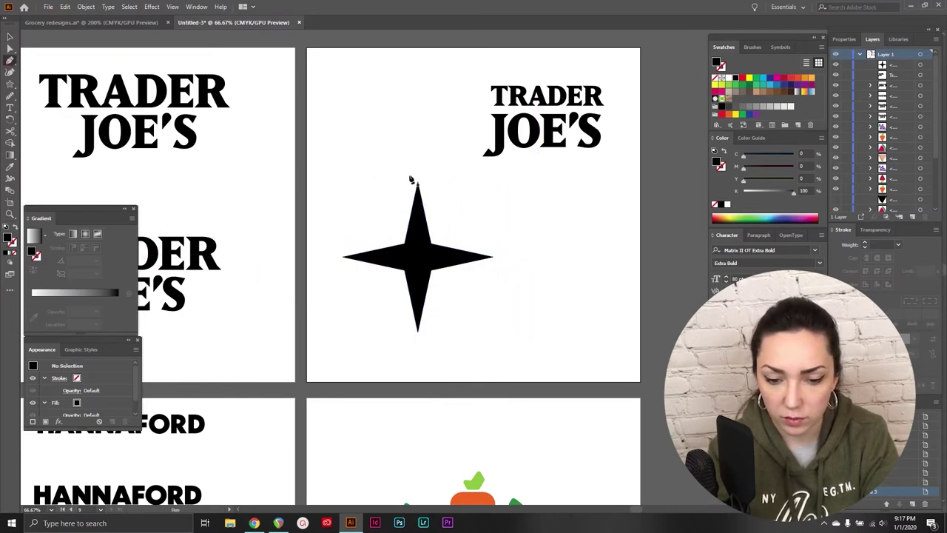
key(v)
click(419, 189)
key(a)
key(v)
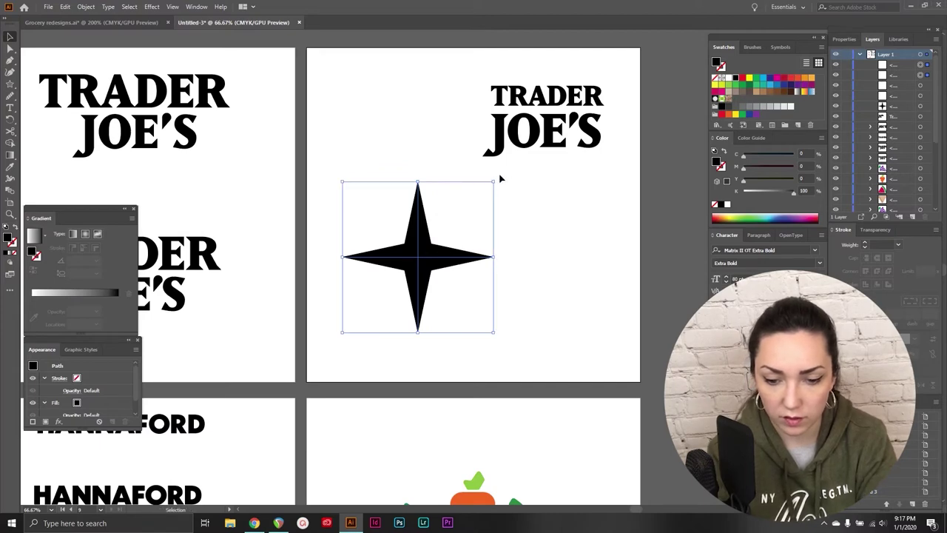
drag(496, 179, 524, 225)
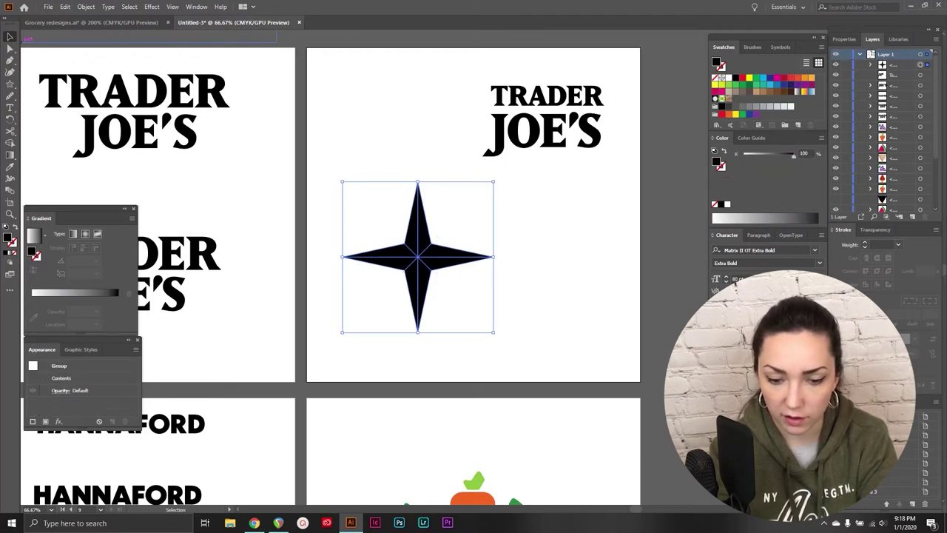
click(562, 344)
Step: Select the star's outline path, swap its fill and stroke, and make the fill white
click(411, 290)
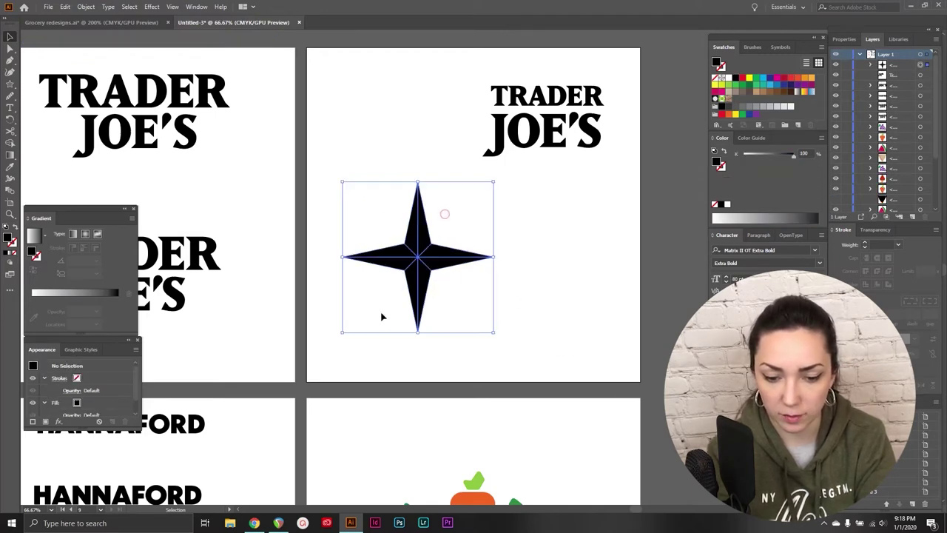
click(544, 245)
key(a)
click(438, 262)
click(426, 245)
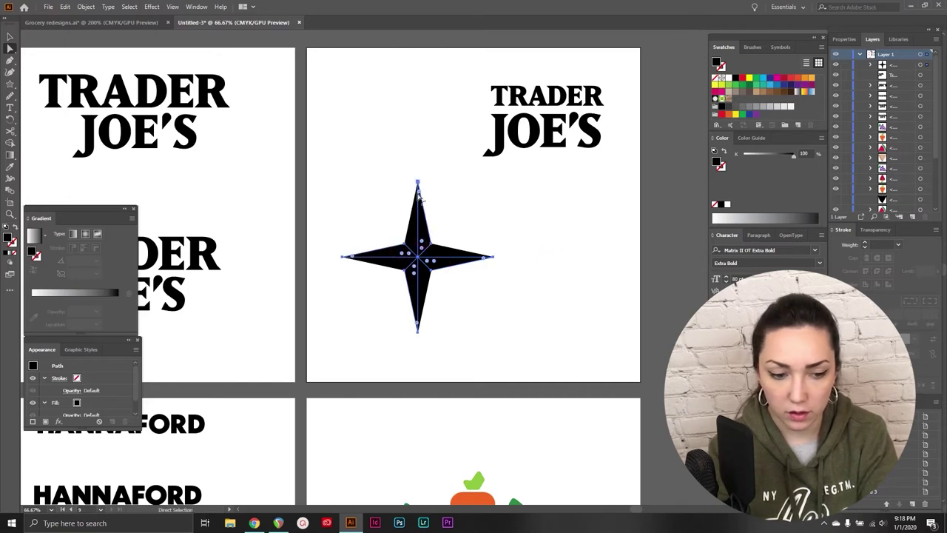
click(15, 227)
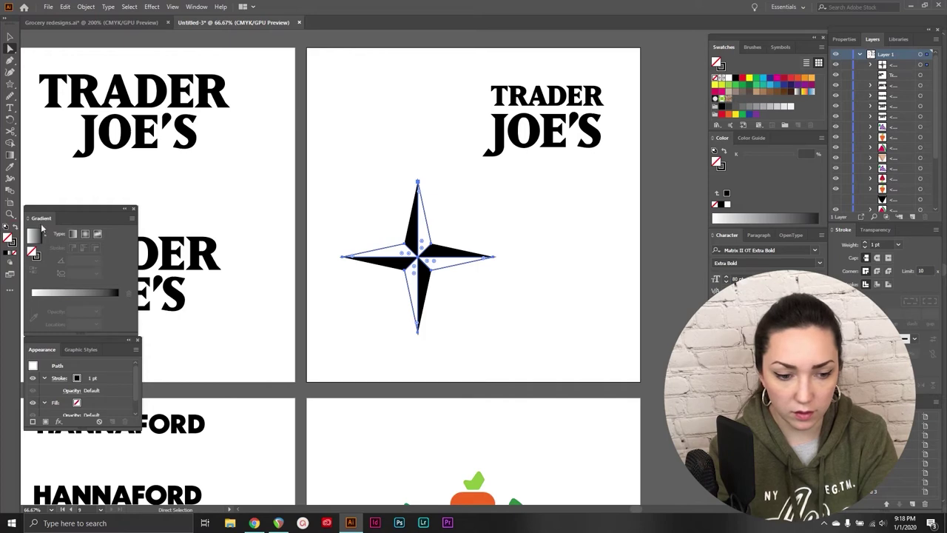
click(10, 243)
Step: Raise the star's stroke weight to 11 pt and restore its black fill
click(865, 244)
click(865, 244)
click(865, 244)
click(865, 245)
click(866, 245)
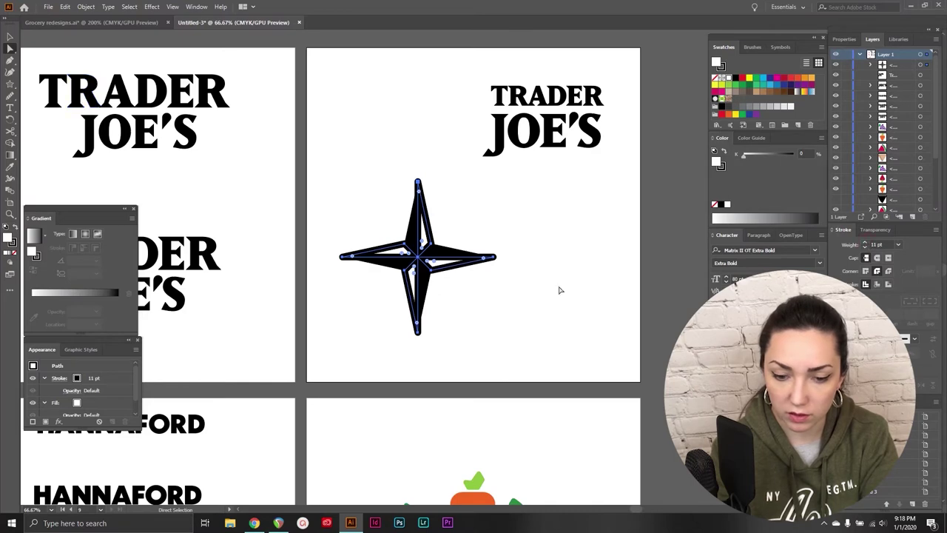
key(shift+x)
key(slash)
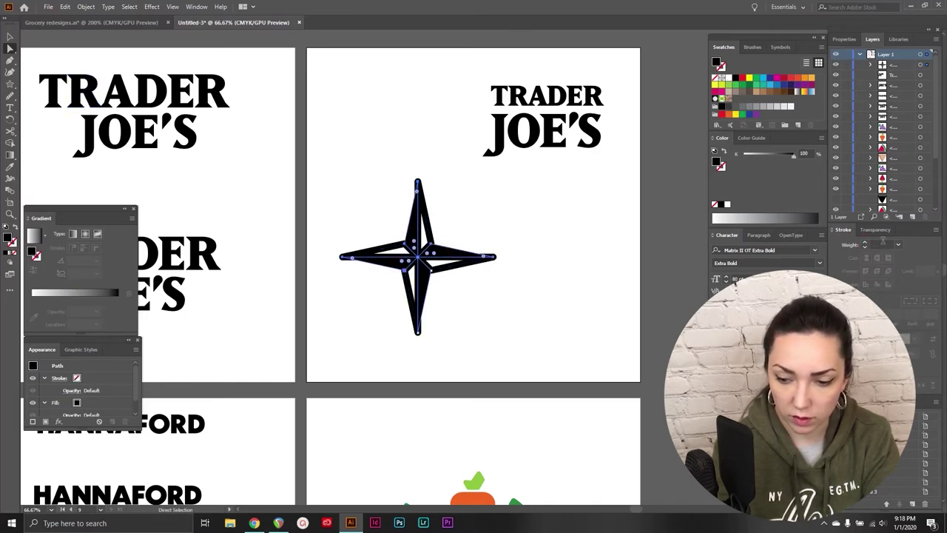
click(536, 274)
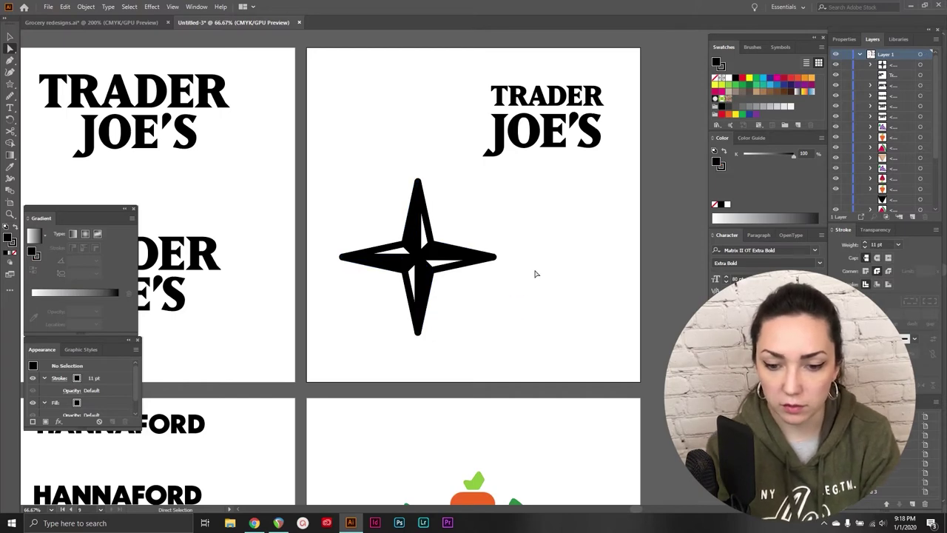
key(v)
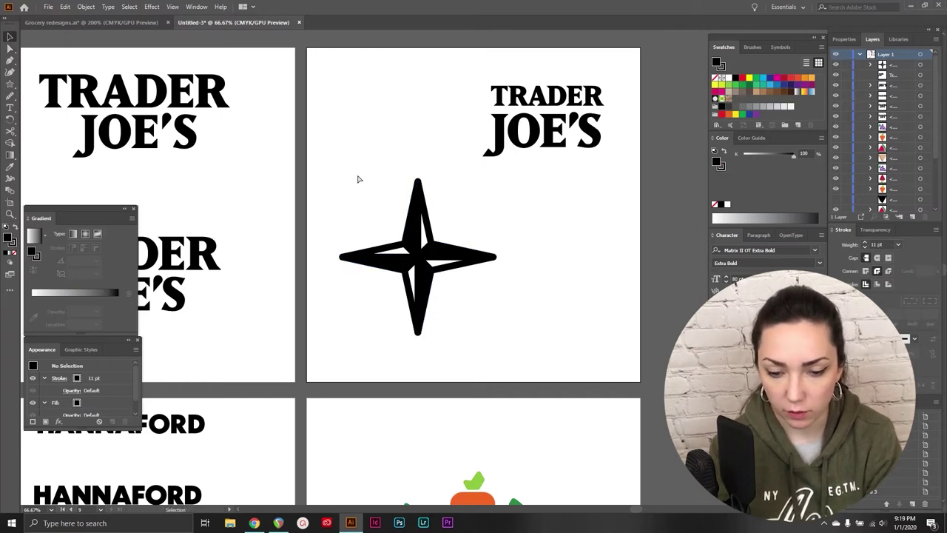
drag(355, 213, 469, 294)
Step: Draw a solid black circle centred on the star so only its four points protrude
click(353, 205)
drag(9, 84, 34, 93)
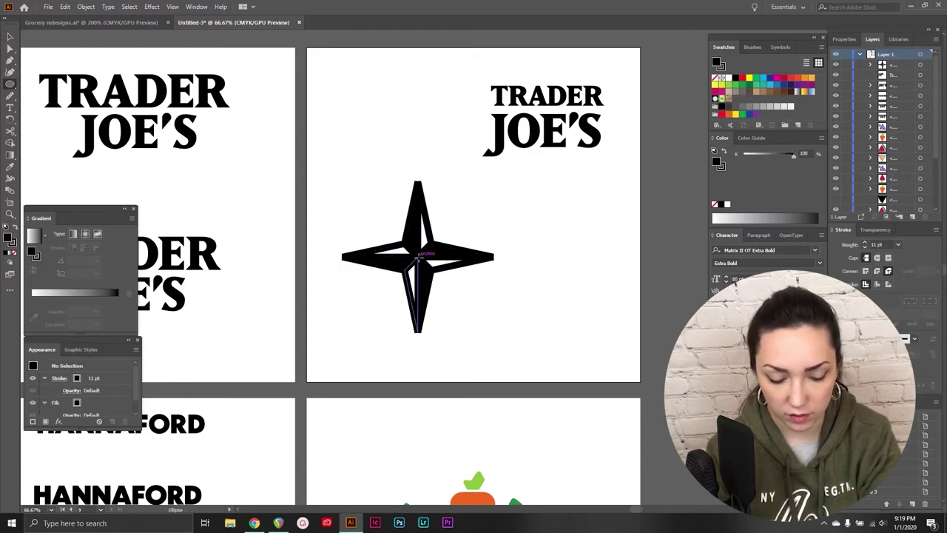
drag(409, 246, 419, 257)
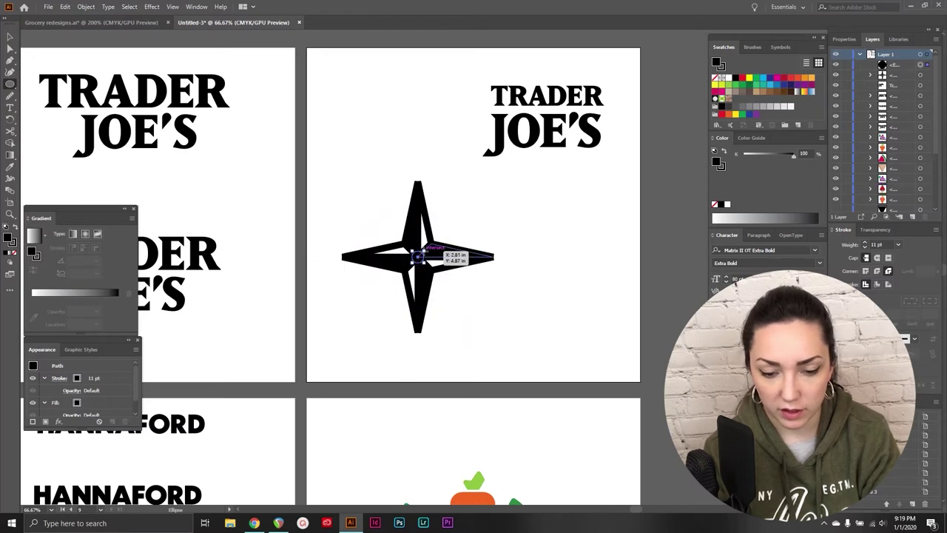
key(Delete)
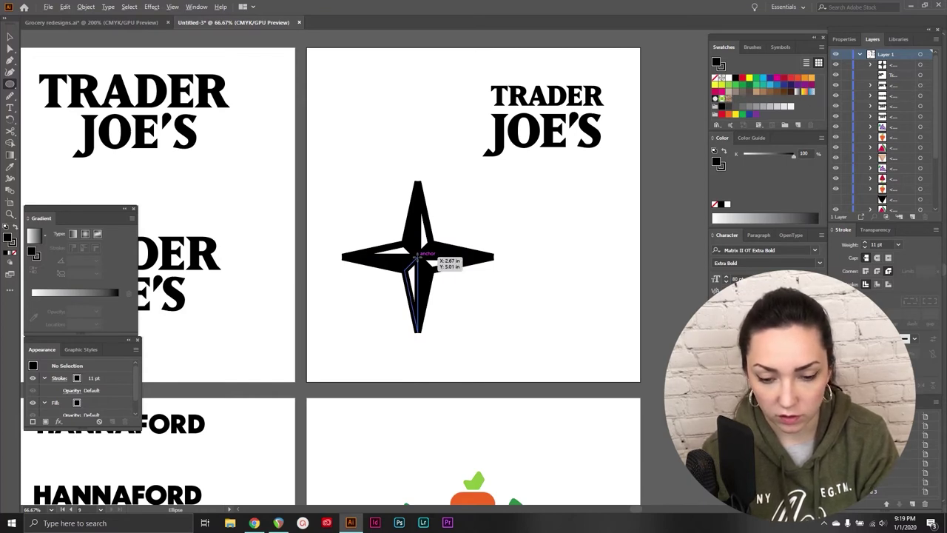
drag(419, 257, 467, 241)
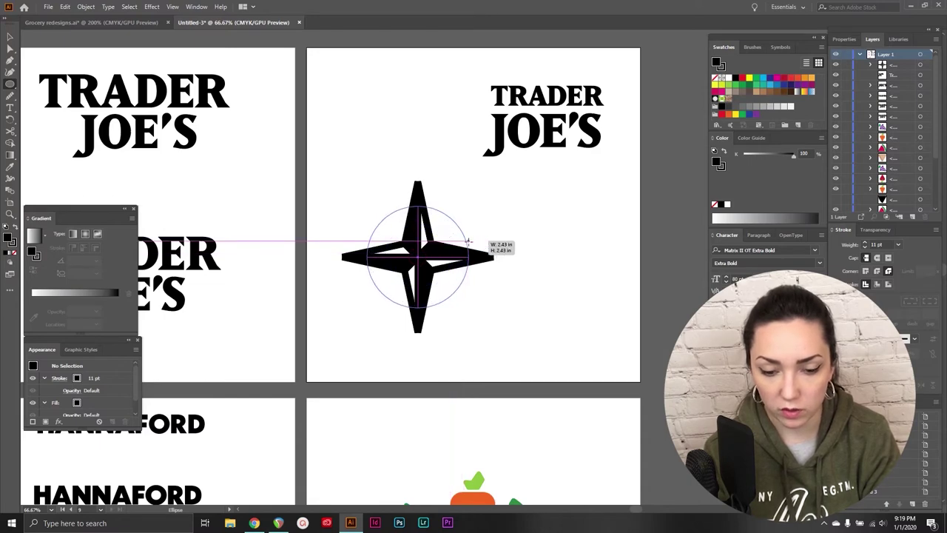
drag(467, 241, 471, 242)
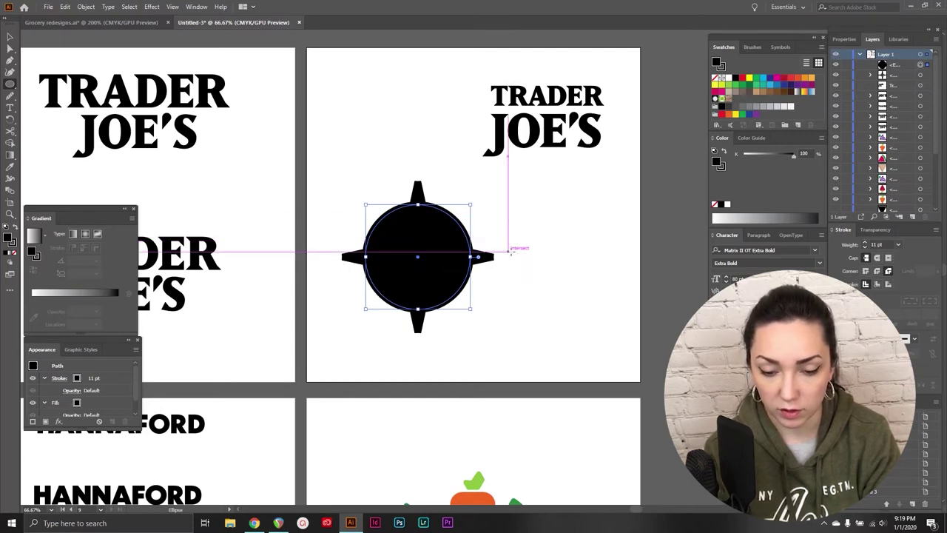
drag(516, 198, 600, 241)
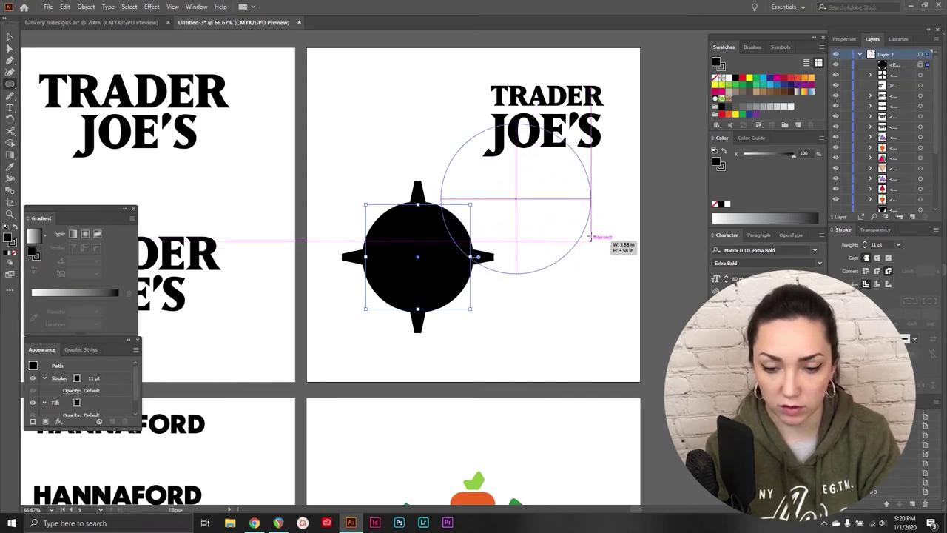
key(Escape)
key(v)
click(12, 255)
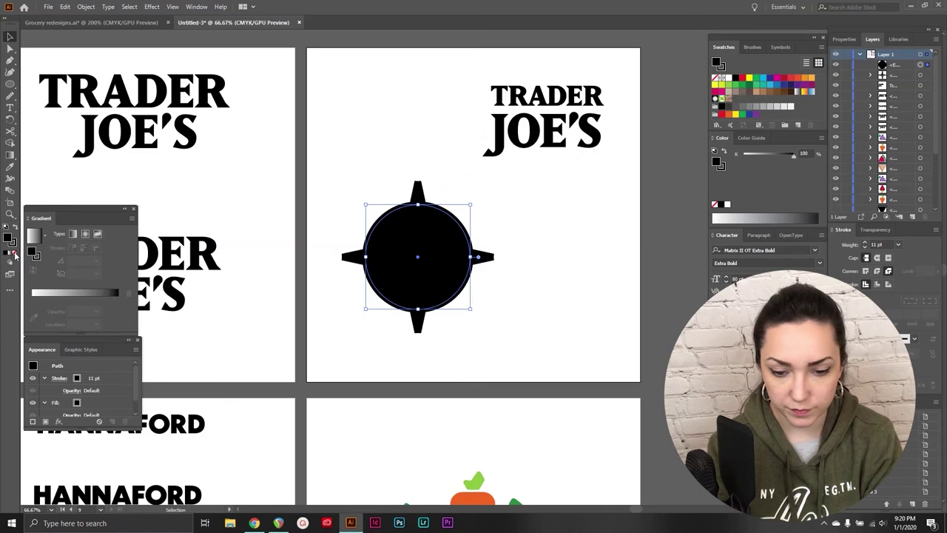
Step: Expand the compass emblem and merge the star and ring into one black compound path
click(535, 268)
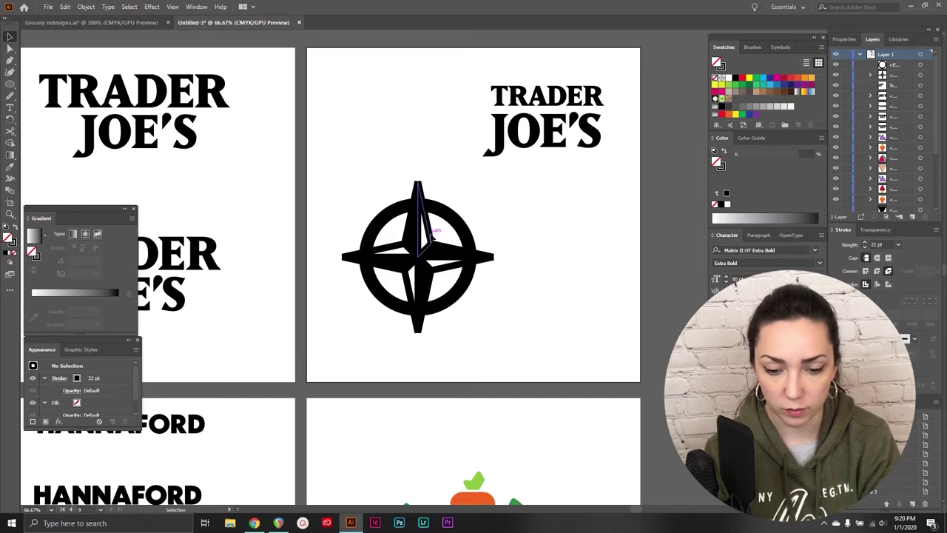
mouse_move(328, 169)
mouse_down()
mouse_move(445, 302)
mouse_move(478, 325)
mouse_up()
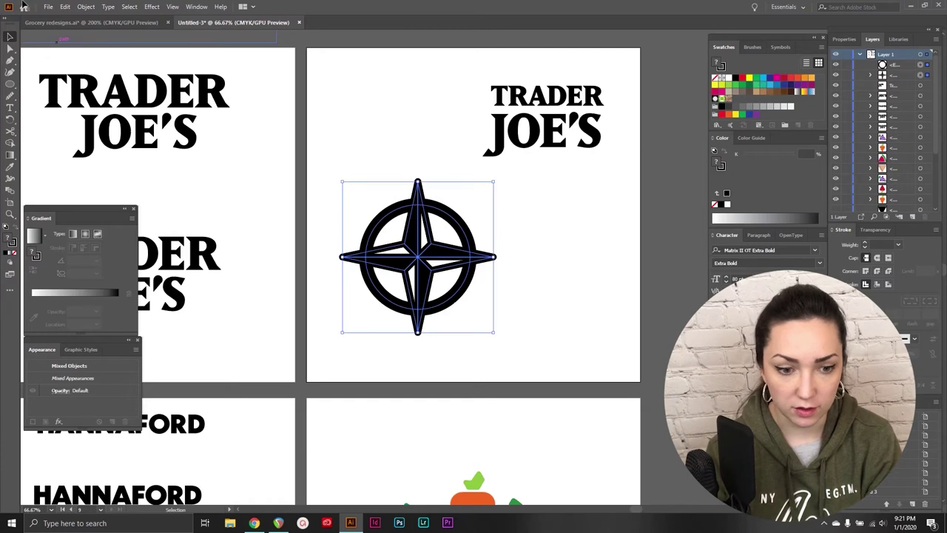
click(86, 6)
click(119, 123)
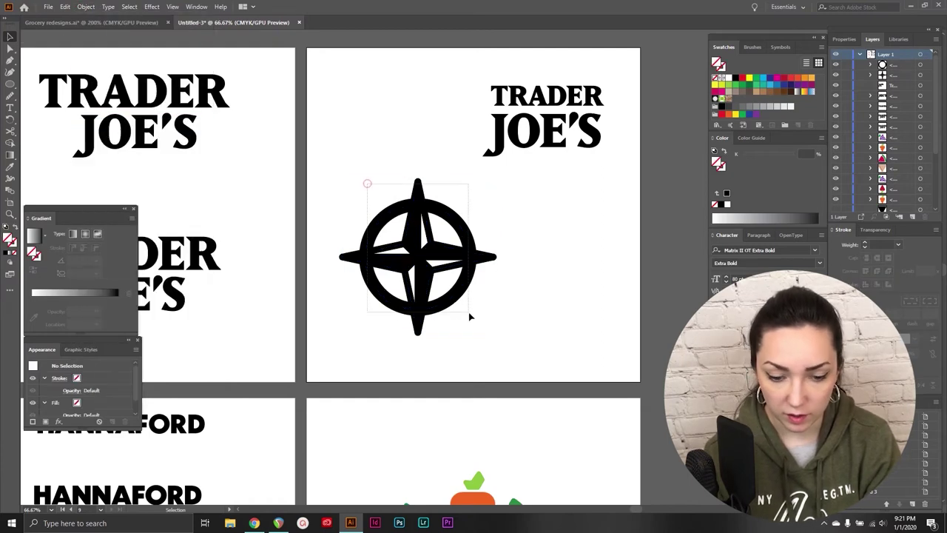
key(shift+m)
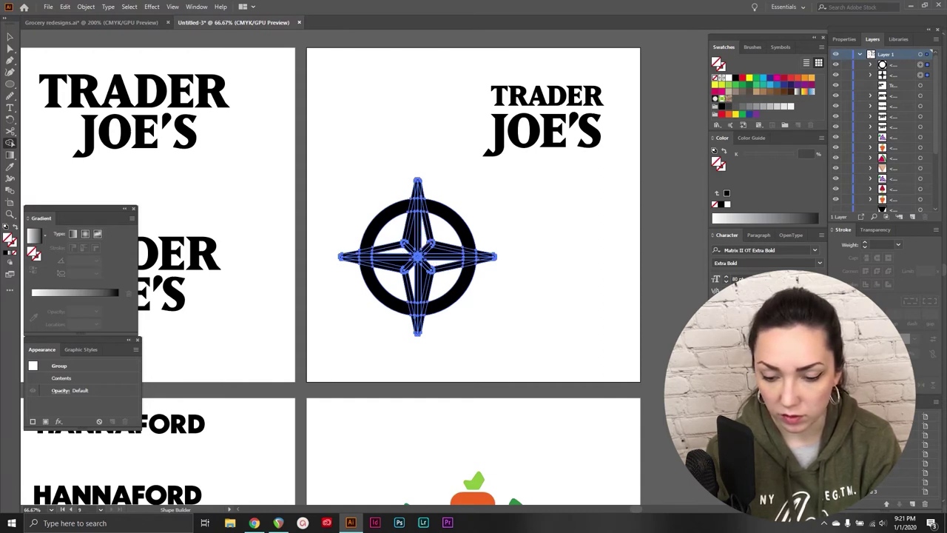
key(ctrl+8)
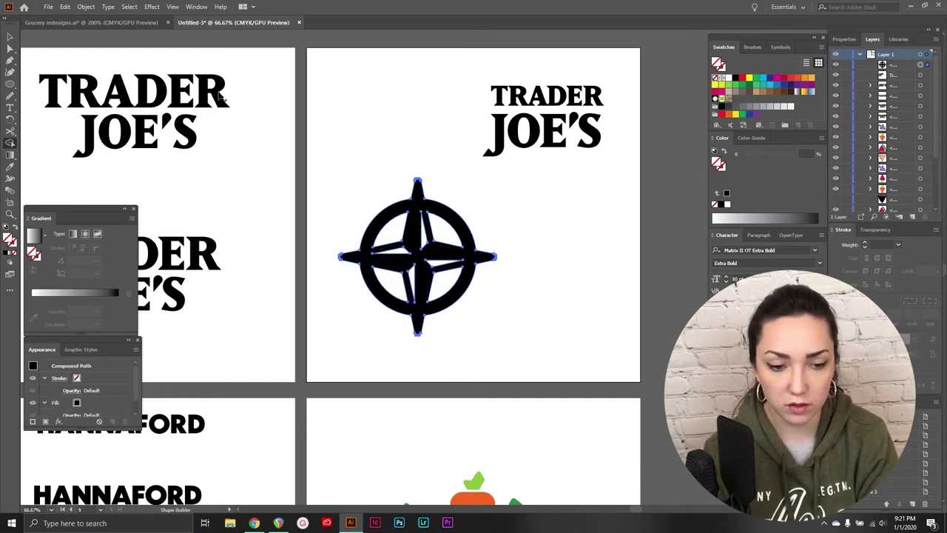
click(9, 36)
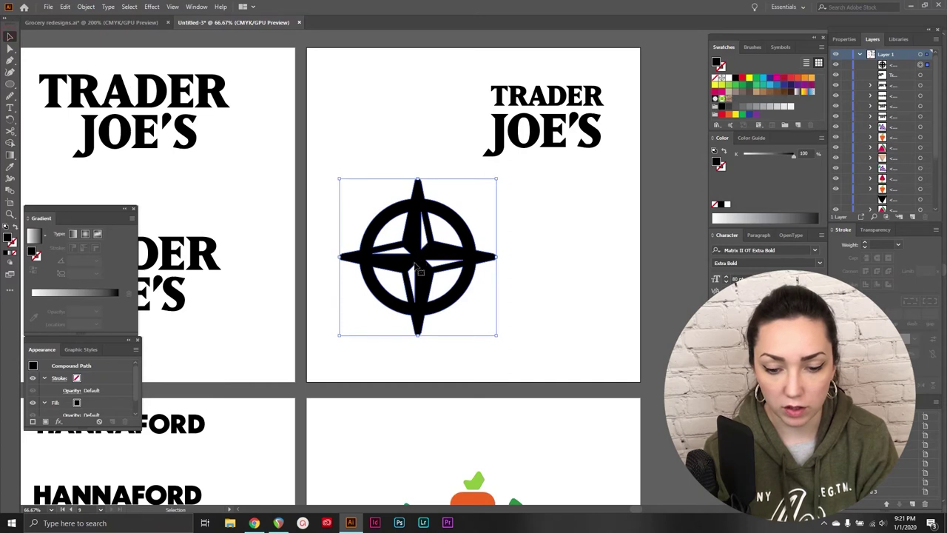
Step: Place the compass emblem left of the TRADER JOE'S wordmark and centre the pair on the artboard
click(574, 243)
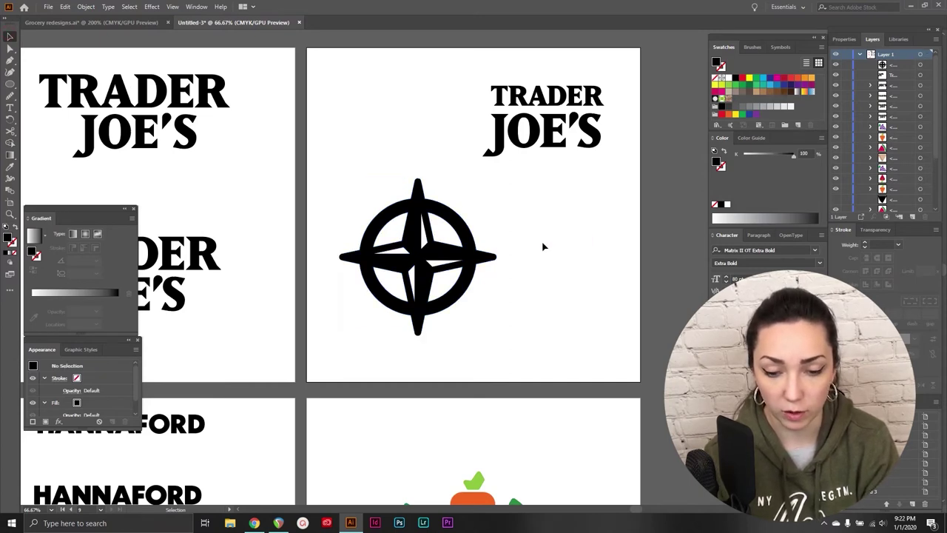
mouse_move(375, 181)
mouse_down()
mouse_move(444, 286)
mouse_move(406, 194)
mouse_up()
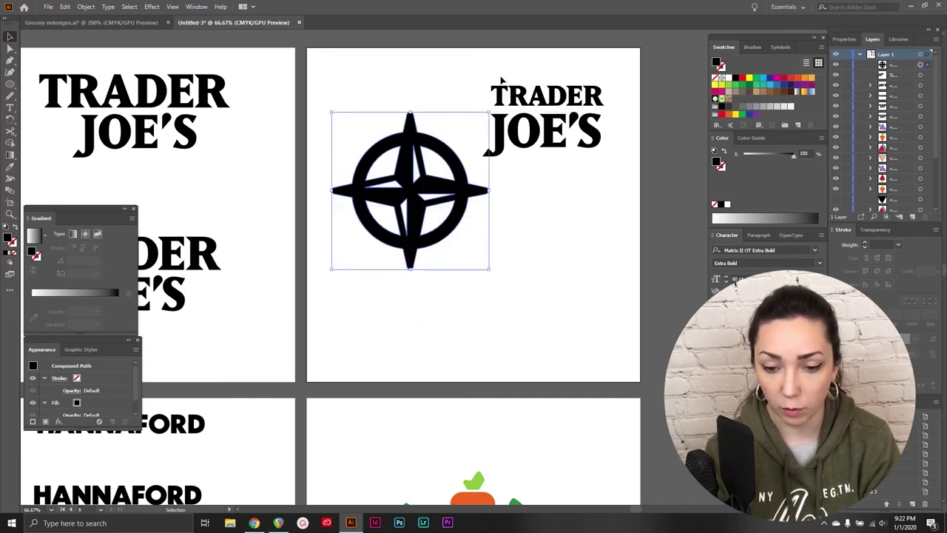
click(580, 152)
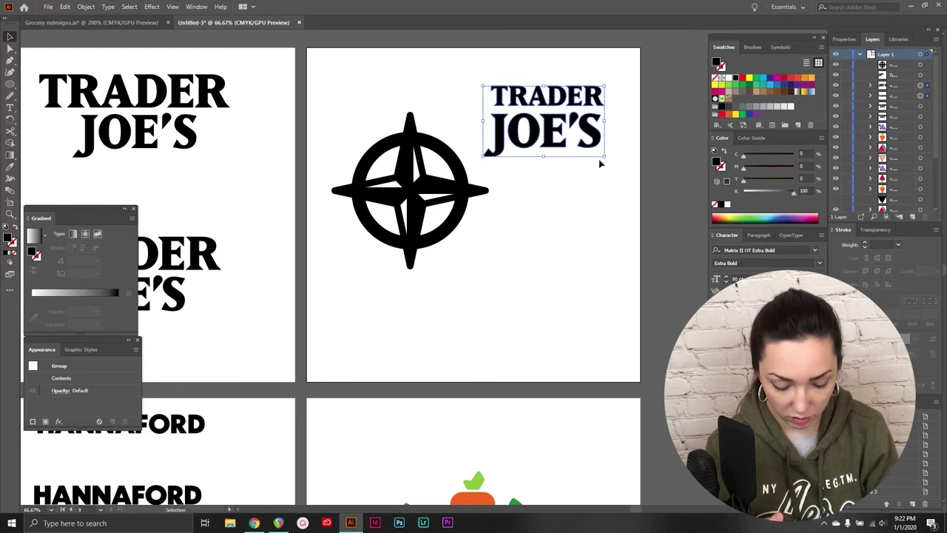
key(ctrl+z)
drag(598, 159, 382, 200)
click(478, 302)
drag(548, 127, 428, 227)
click(489, 335)
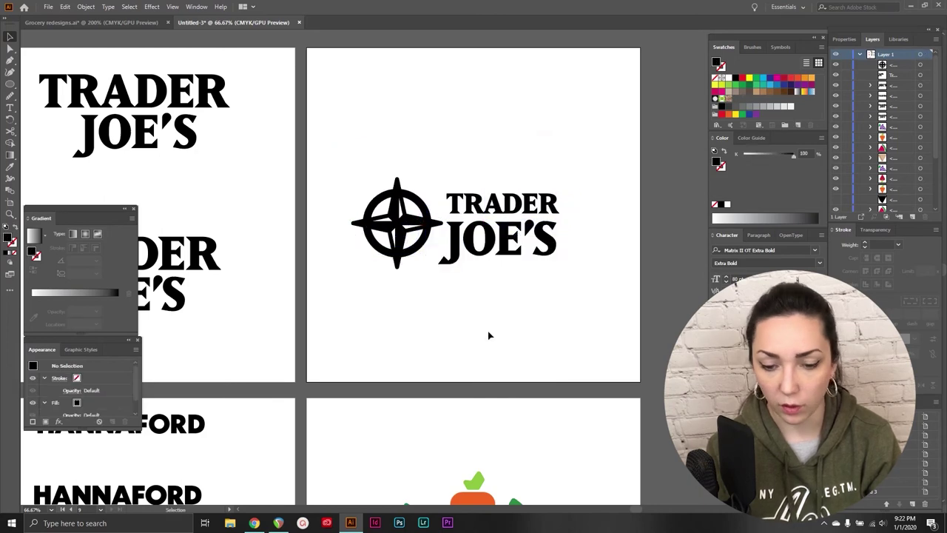
Step: Review the Trader Joe's artboards and select the standalone stacked TRADER JOE'S wordmark
scroll(487, 335, left, 5)
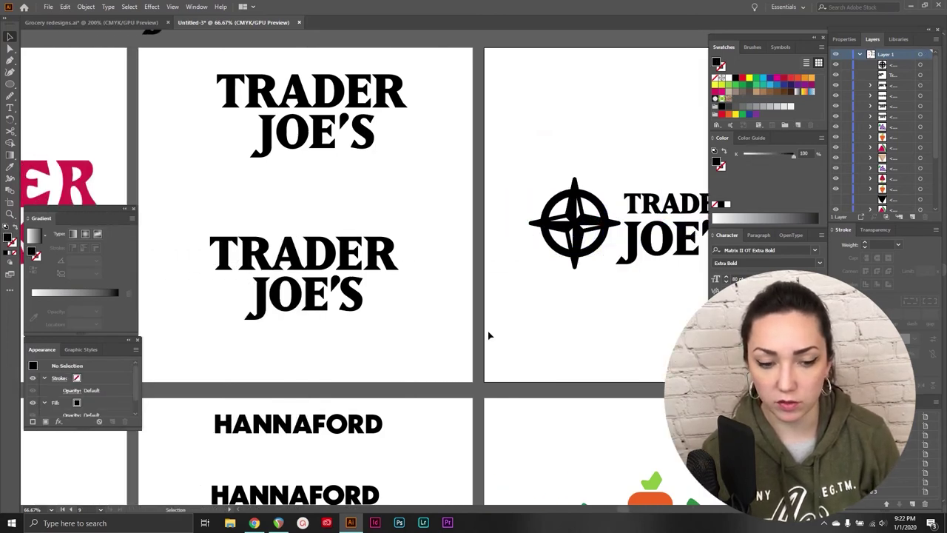
scroll(489, 335, left, 4)
scroll(489, 335, right, 4)
scroll(489, 335, left, 4)
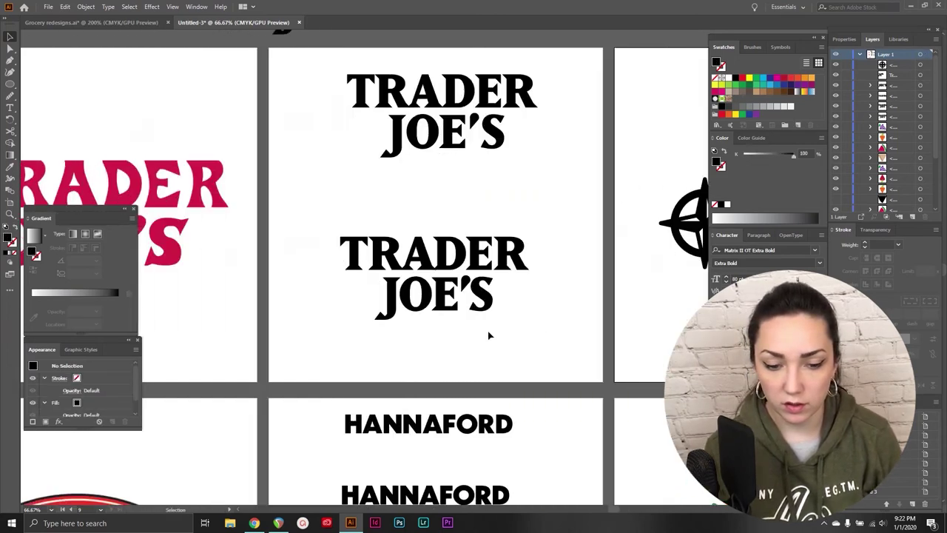
scroll(435, 336, left, 5)
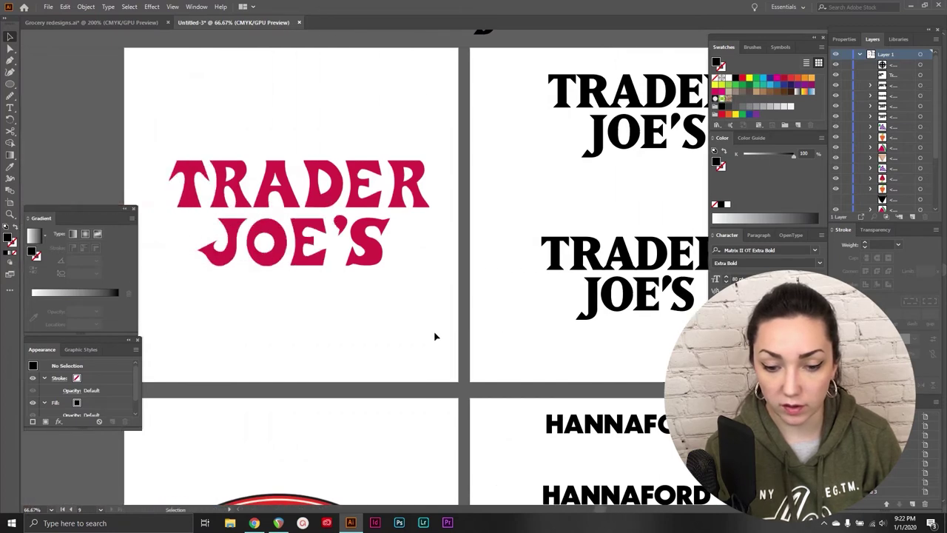
scroll(486, 321, right, 3)
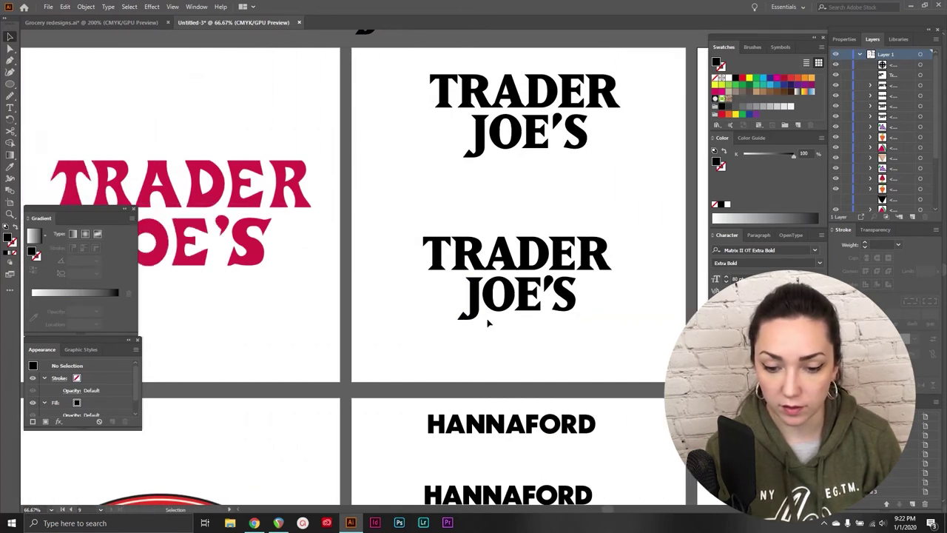
drag(466, 227, 590, 330)
click(624, 349)
scroll(624, 349, right, 7)
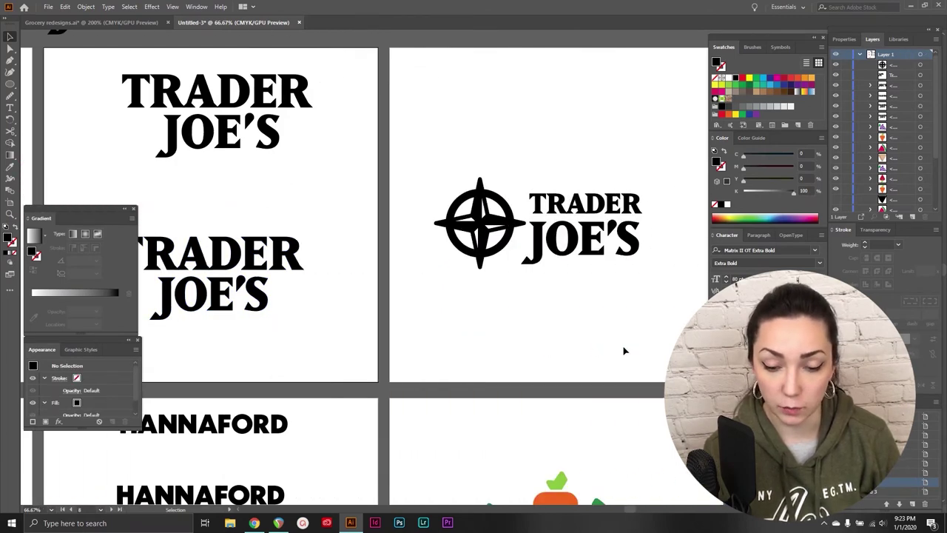
scroll(624, 350, down, 1)
scroll(624, 351, up, 7)
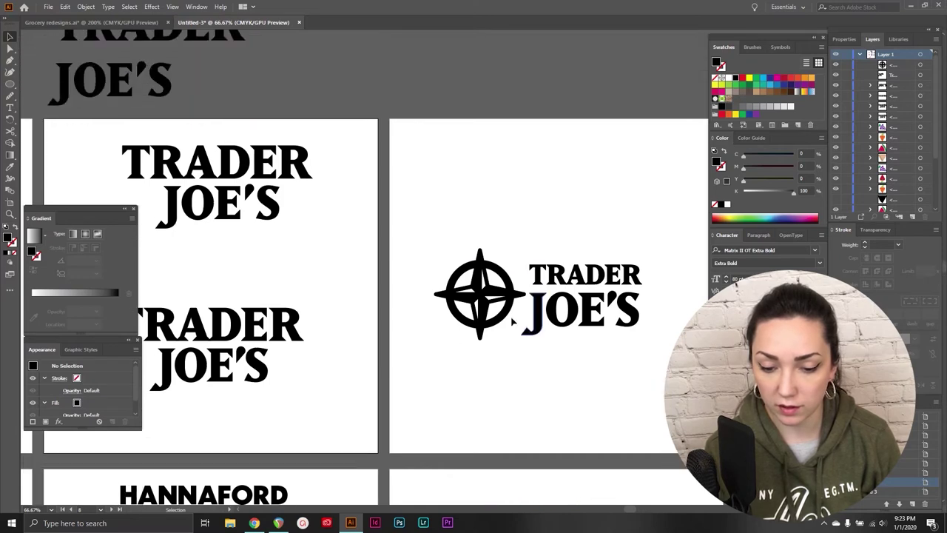
scroll(517, 356, right, 3)
scroll(517, 357, left, 6)
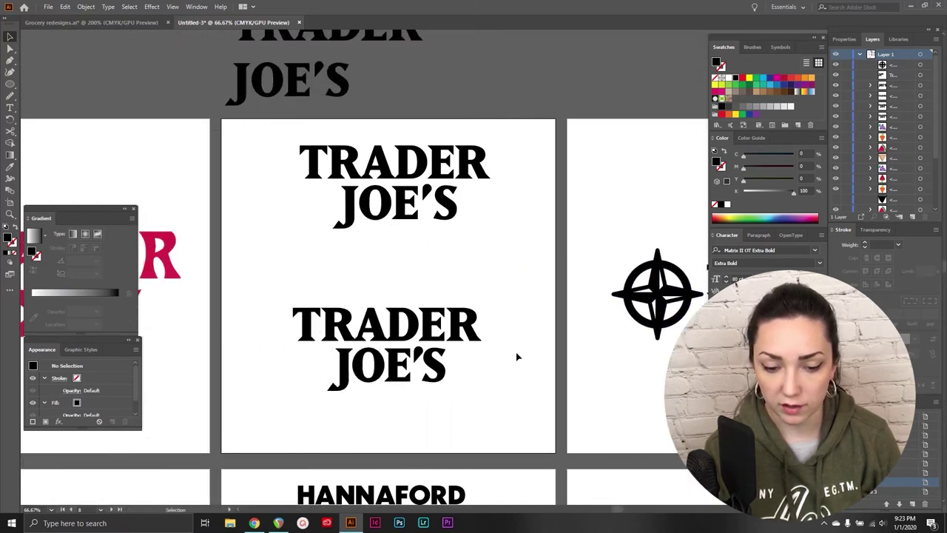
drag(458, 301, 298, 406)
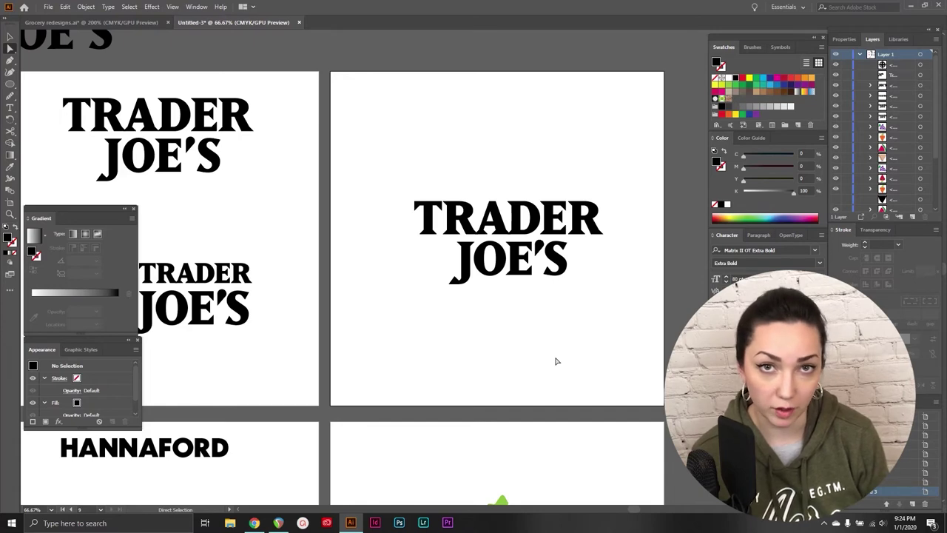
Step: Scroll down to the Market Basket logo and pan to the blank artboard beside it
scroll(556, 362, down, 5)
scroll(556, 361, right, 4)
scroll(557, 362, left, 3)
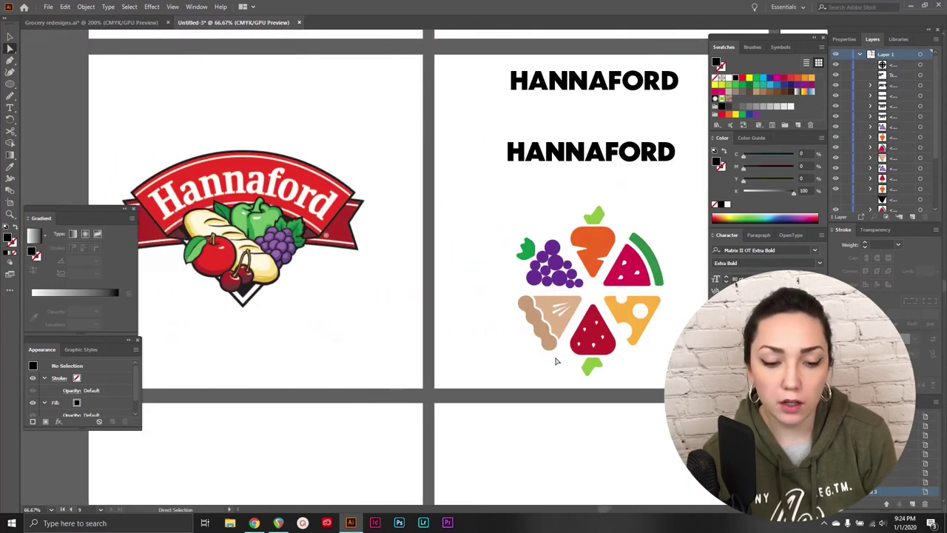
scroll(557, 361, down, 3)
scroll(556, 361, down, 4)
scroll(556, 361, right, 1)
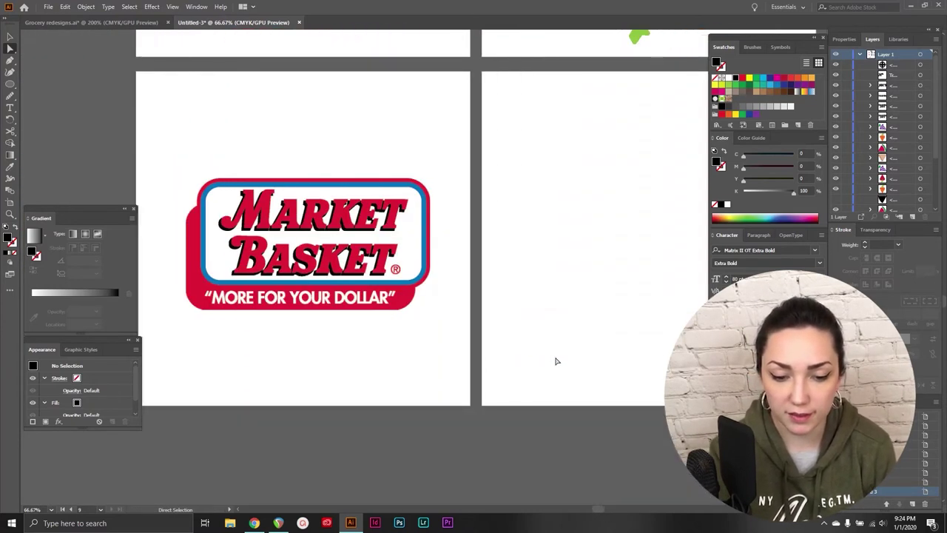
scroll(540, 278, left, 1)
scroll(539, 280, down, 1)
scroll(539, 280, up, 3)
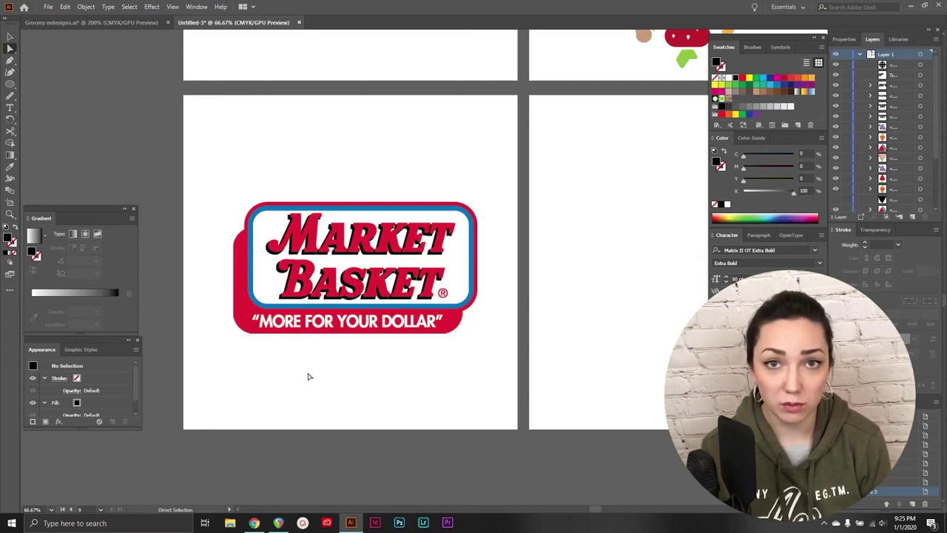
scroll(437, 391, right, 2)
scroll(436, 390, up, 1)
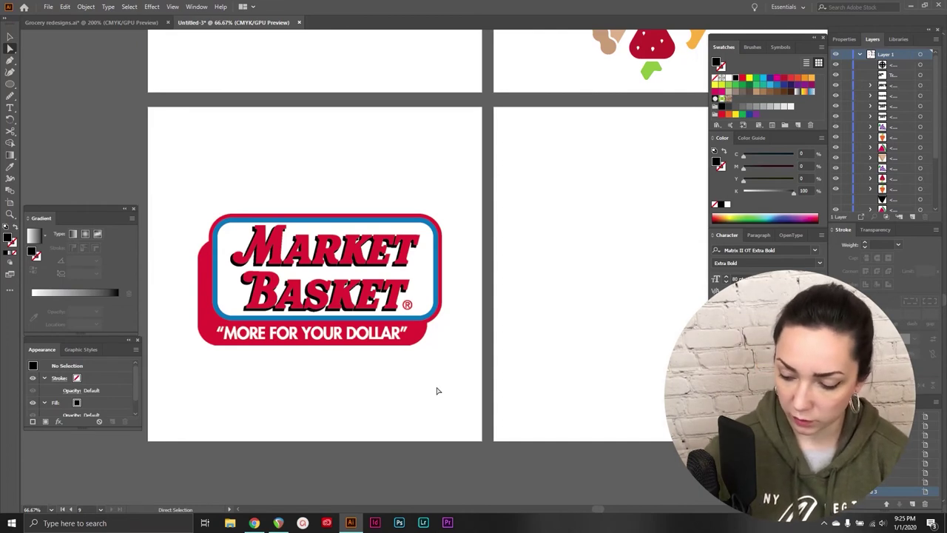
scroll(438, 388, right, 5)
click(10, 107)
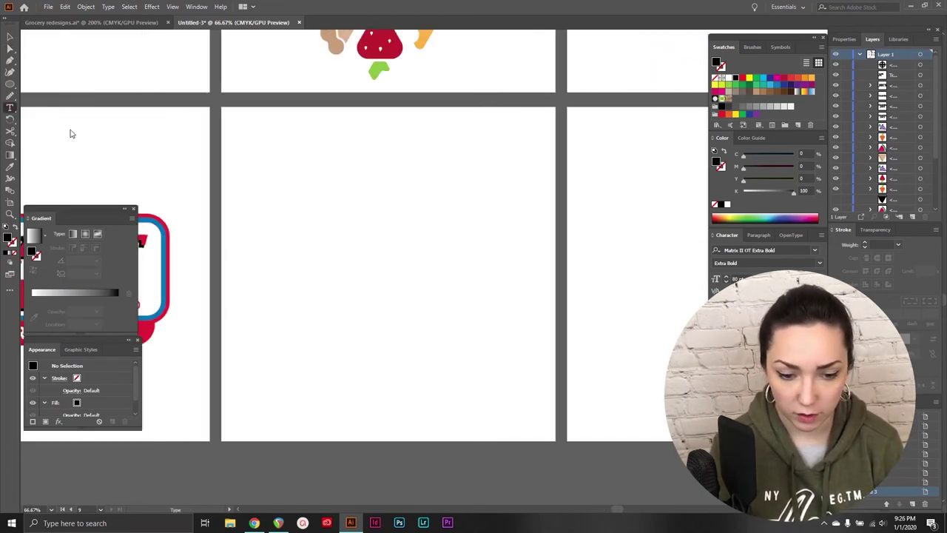
Step: Drag an area text box across the blank artboard beside the Market Basket logo for the MARKET wordmark
drag(271, 191, 517, 361)
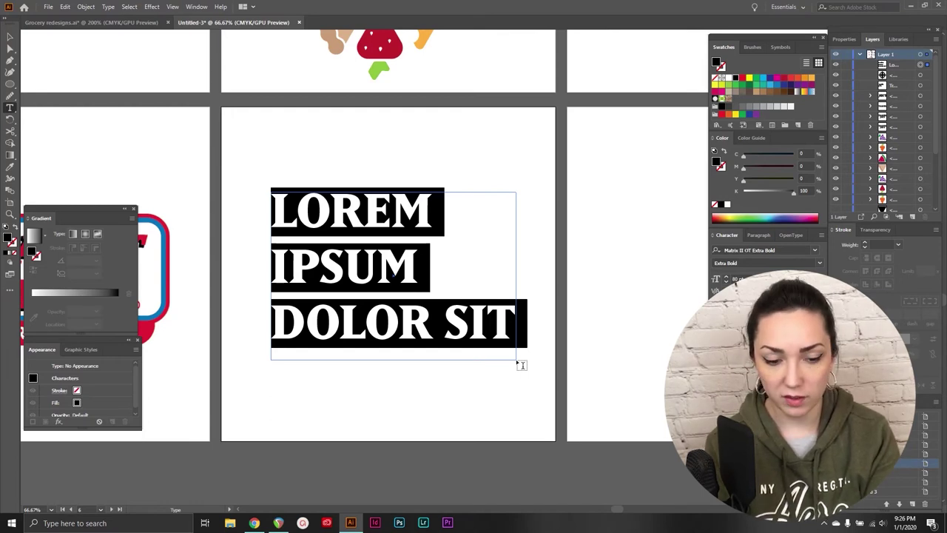
scroll(522, 365, left, 5)
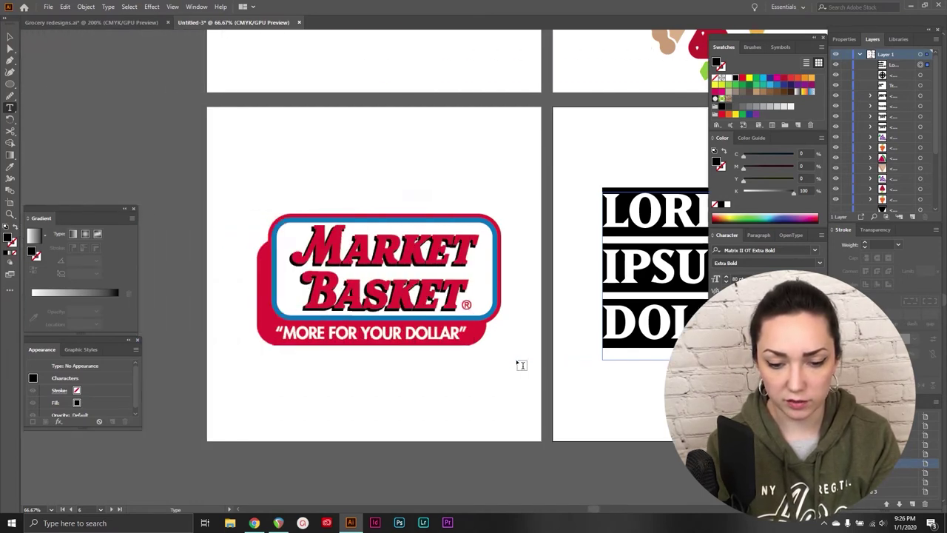
scroll(522, 365, right, 4)
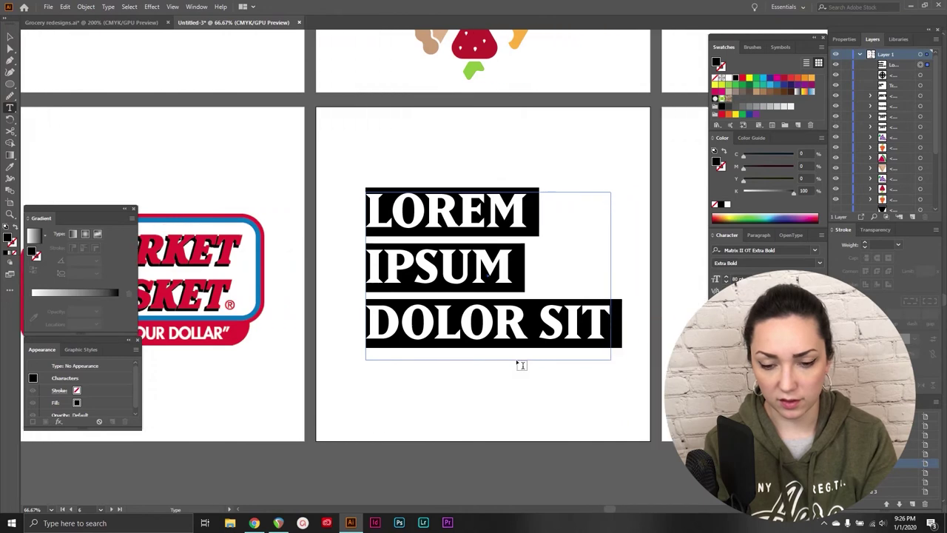
scroll(521, 365, right, 1)
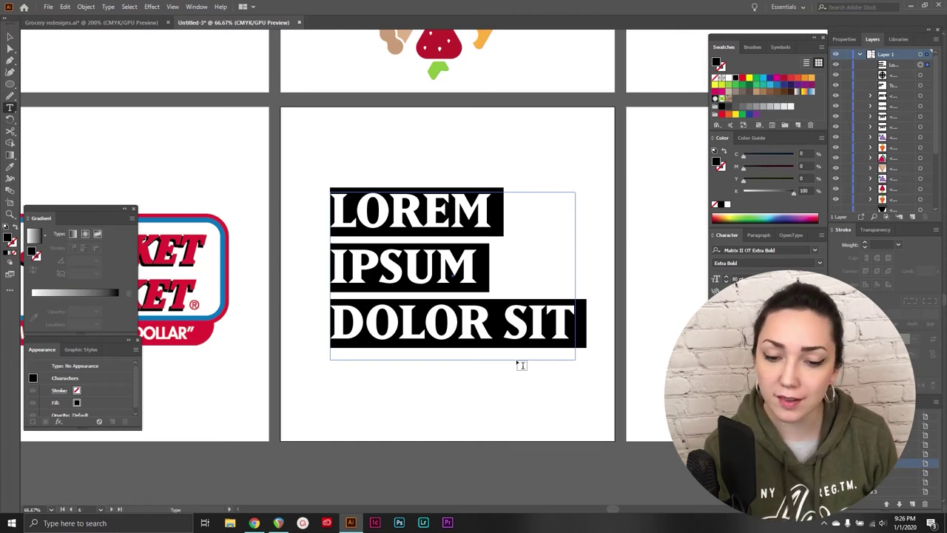
scroll(518, 364, up, 5)
scroll(486, 271, down, 6)
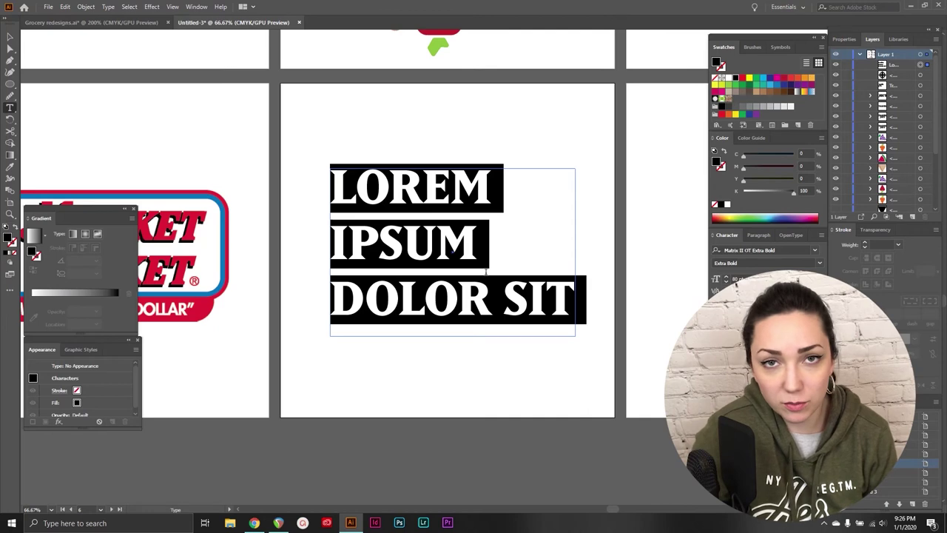
Step: Type MARKET and set it in Lemongrass Script Regular
text(MARKET)
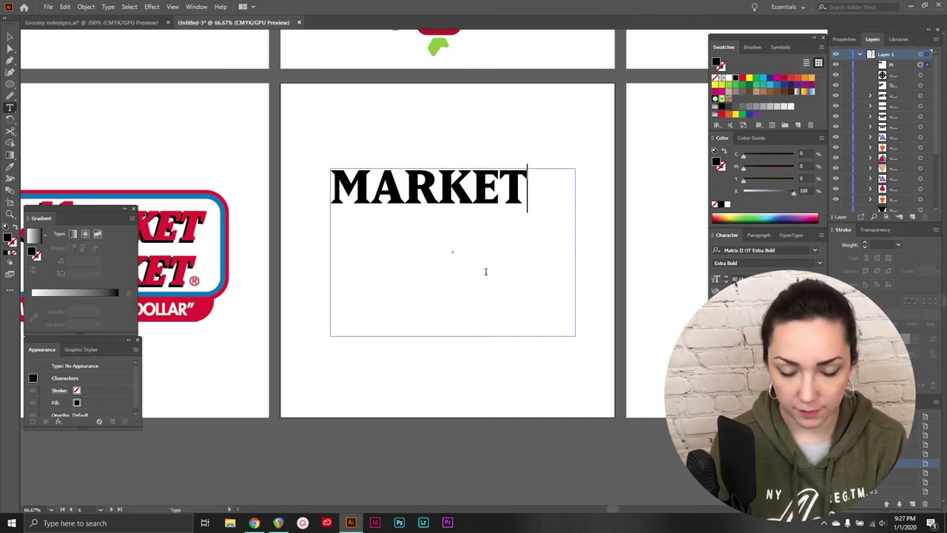
key(ctrl+a)
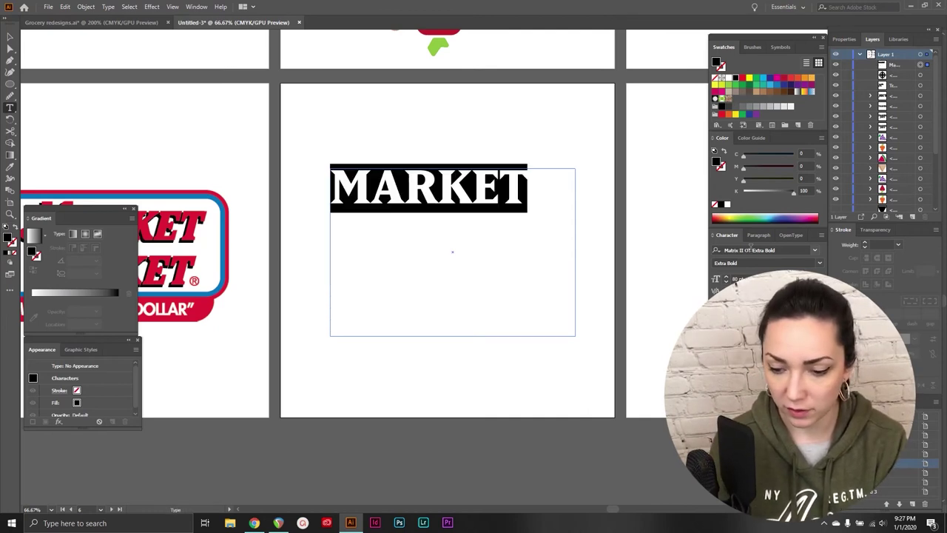
click(751, 250)
text(lam)
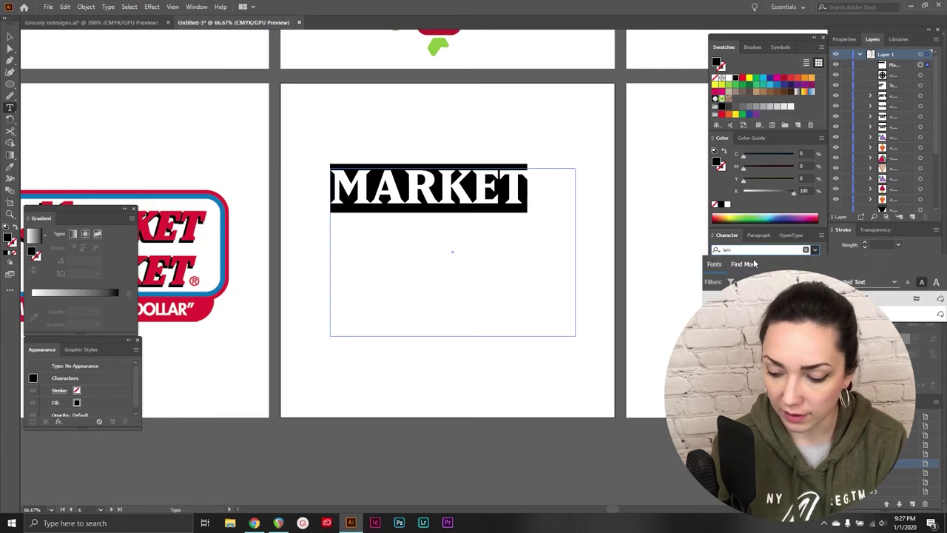
key(Down)
key(Down)
key(Down)
key(Return)
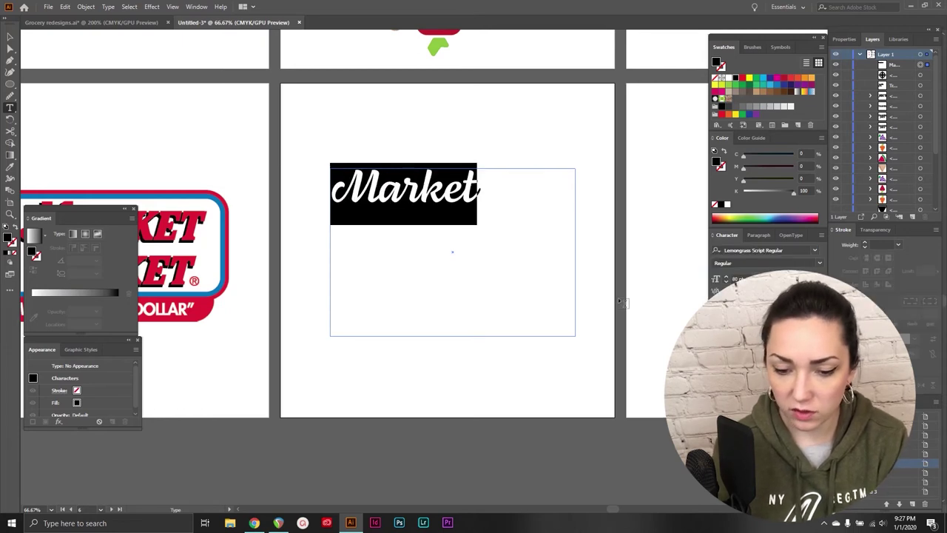
click(506, 194)
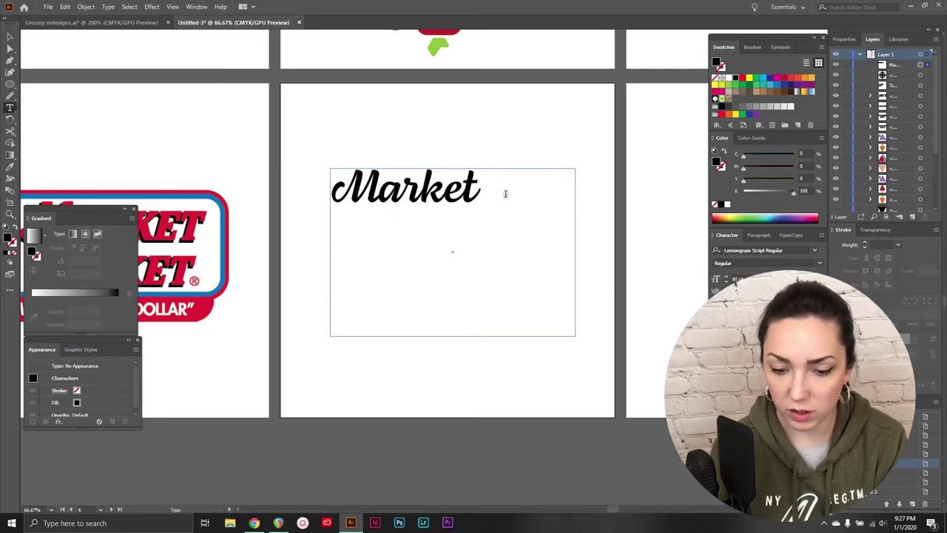
Step: Shrink the Market text frame to fit snugly around the word
click(8, 35)
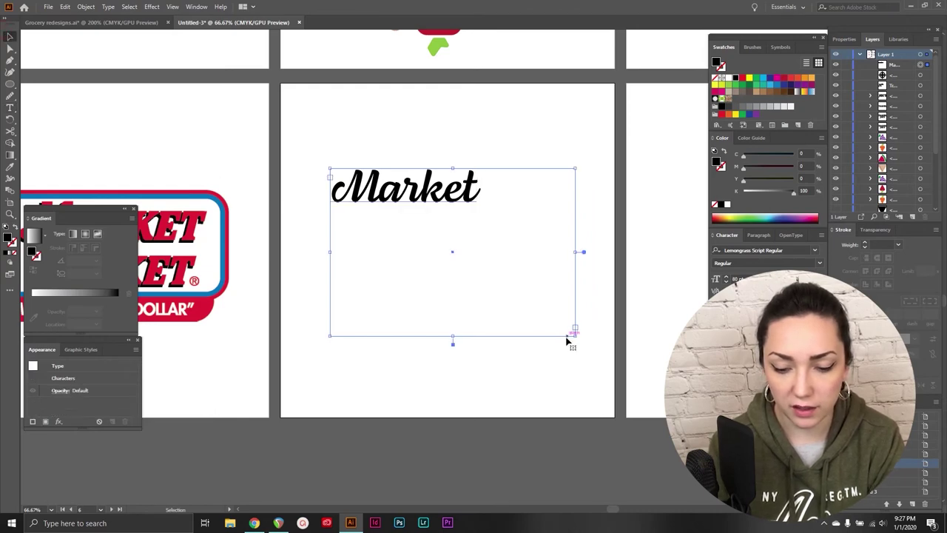
drag(575, 336, 489, 211)
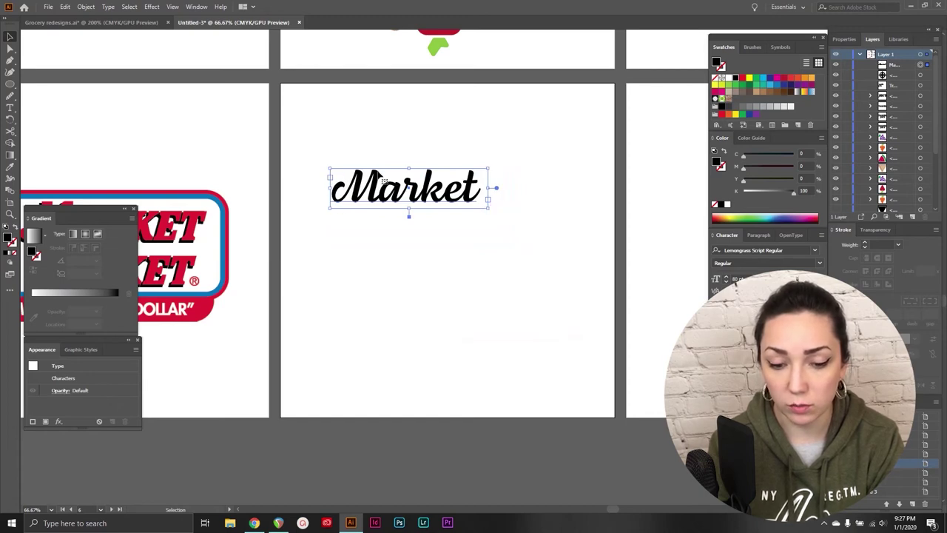
click(443, 275)
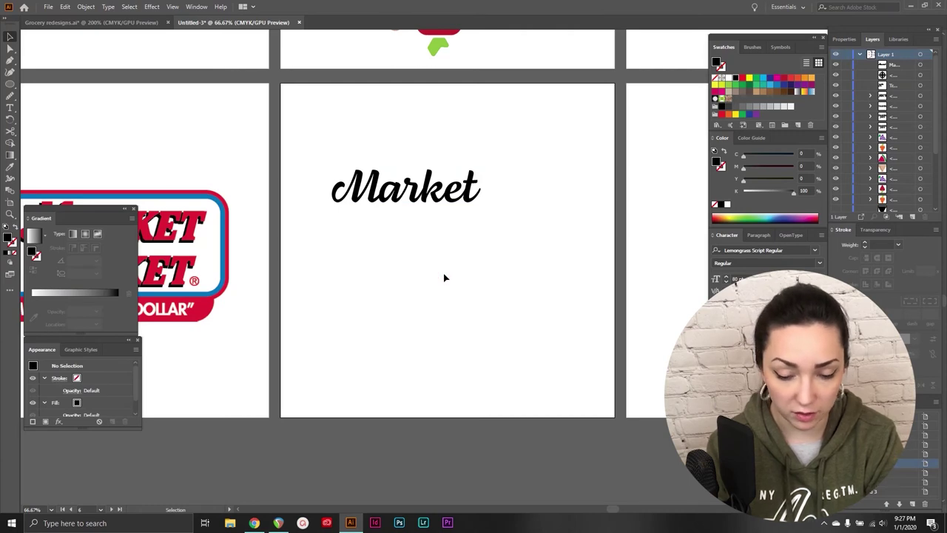
Step: Draw a new type area below Market and enter the word Basket
key(t)
drag(331, 243, 555, 359)
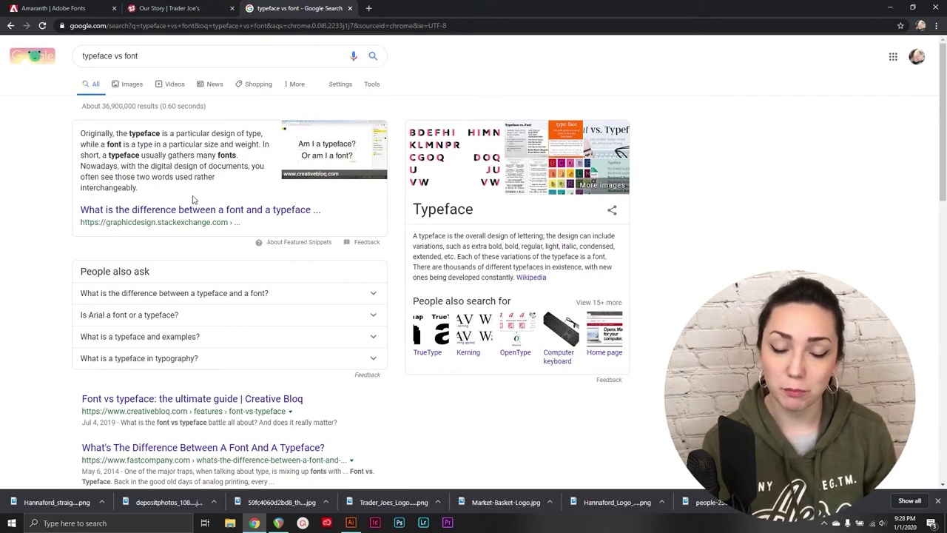
click(351, 522)
key(ctrl+a)
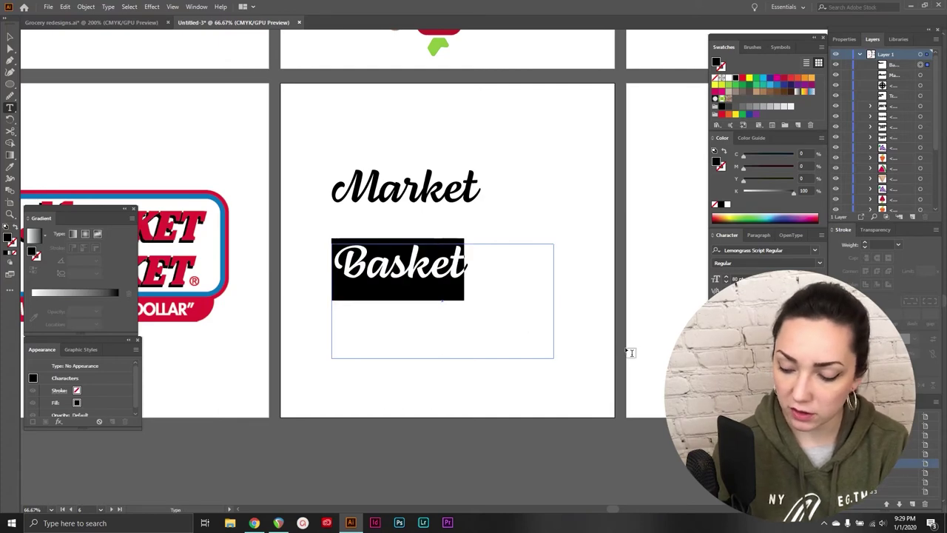
Step: Make Basket outlined Amaranth Bold capitals and nudge KET and B closer together
click(767, 250)
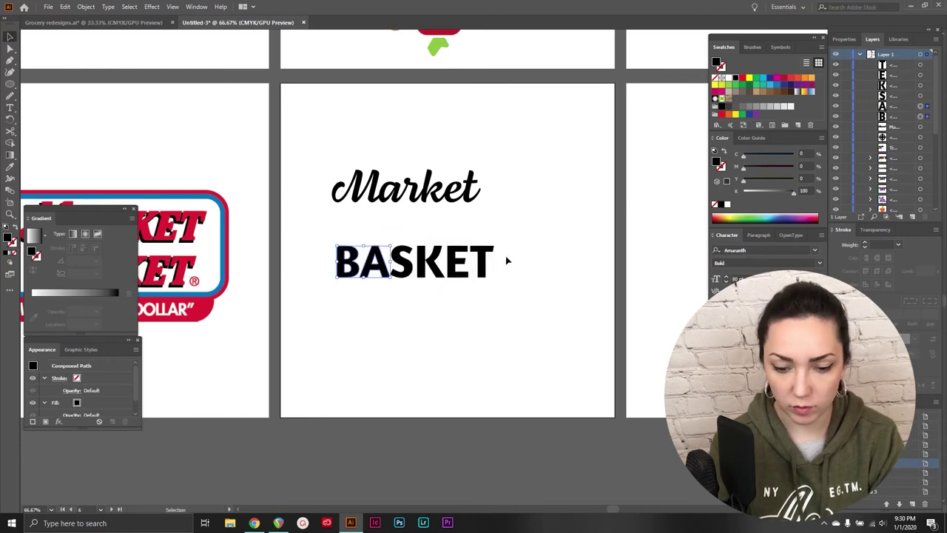
click(506, 256)
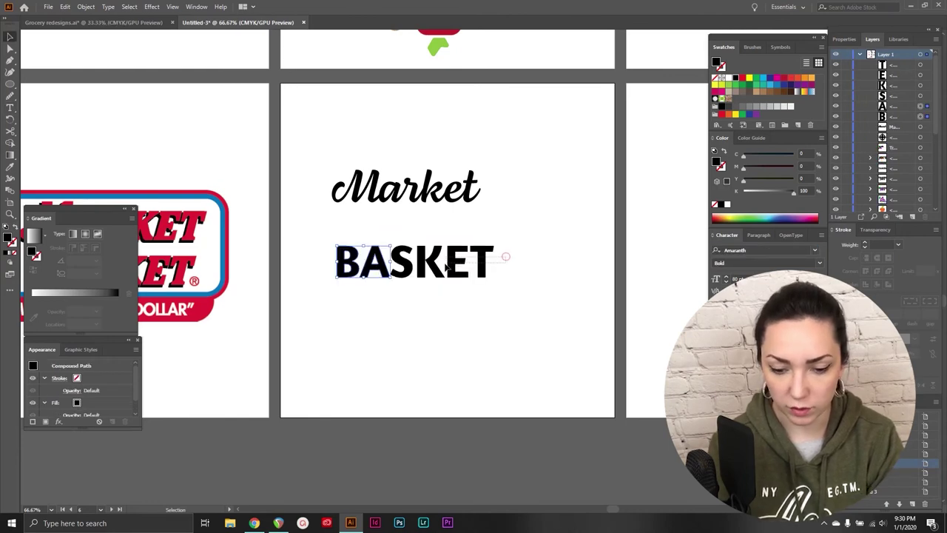
drag(421, 275, 510, 289)
key(Left)
key(Left)
key(Left)
key(Left)
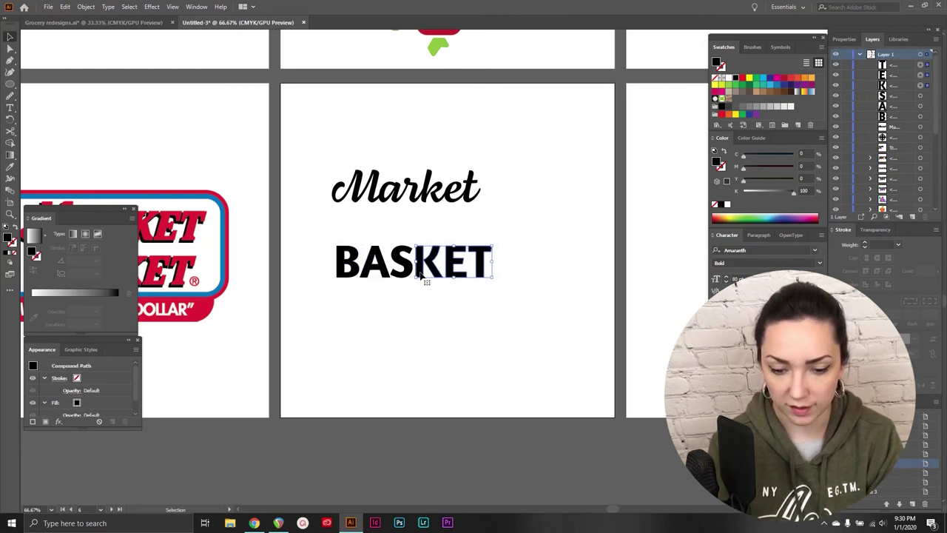
drag(512, 252, 448, 270)
click(318, 258)
drag(313, 256, 348, 271)
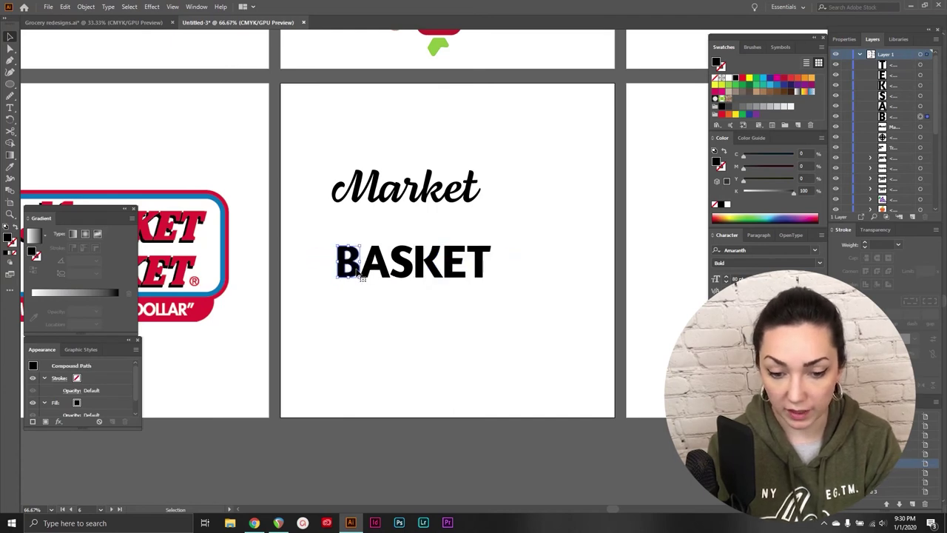
click(359, 333)
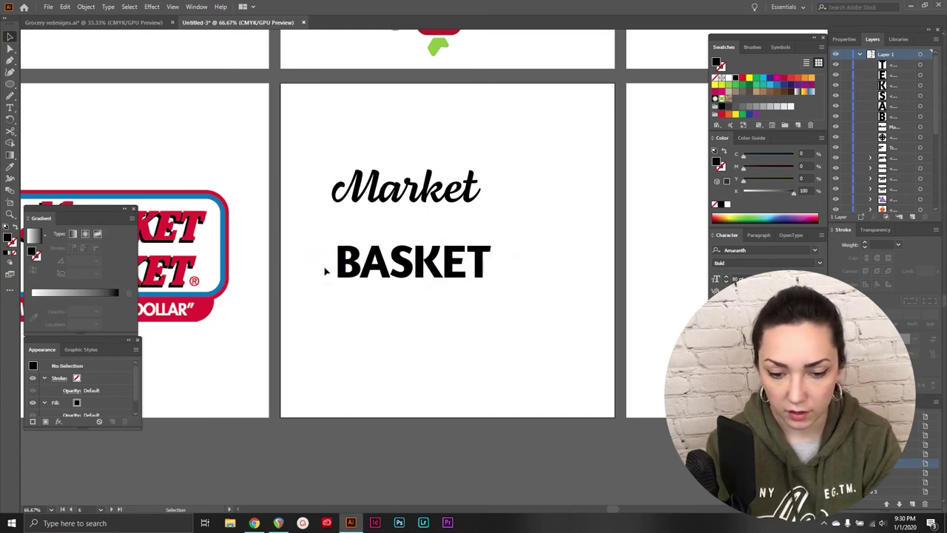
drag(326, 262, 325, 262)
click(478, 355)
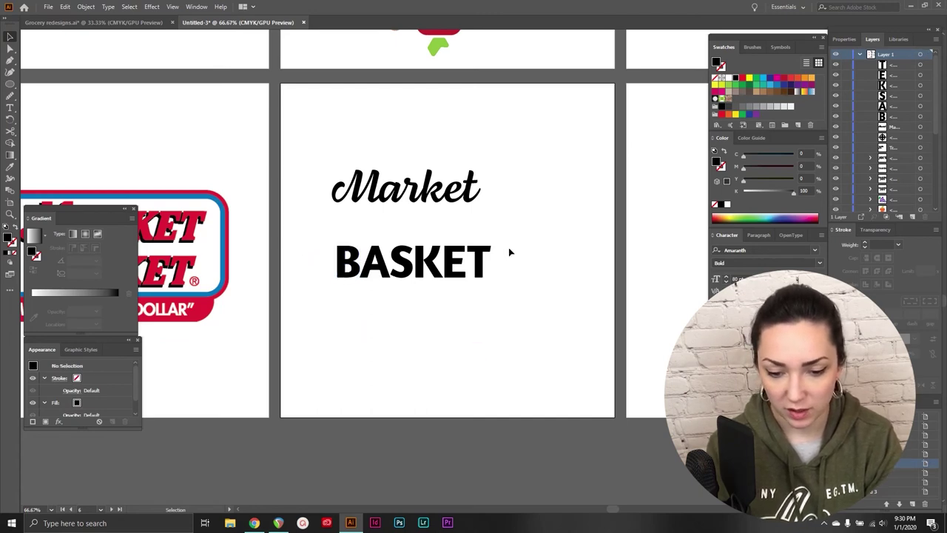
Step: Scale the grouped BASKET to Market's width and move the lockup higher
drag(496, 260, 412, 272)
drag(318, 243, 378, 280)
drag(533, 232, 313, 296)
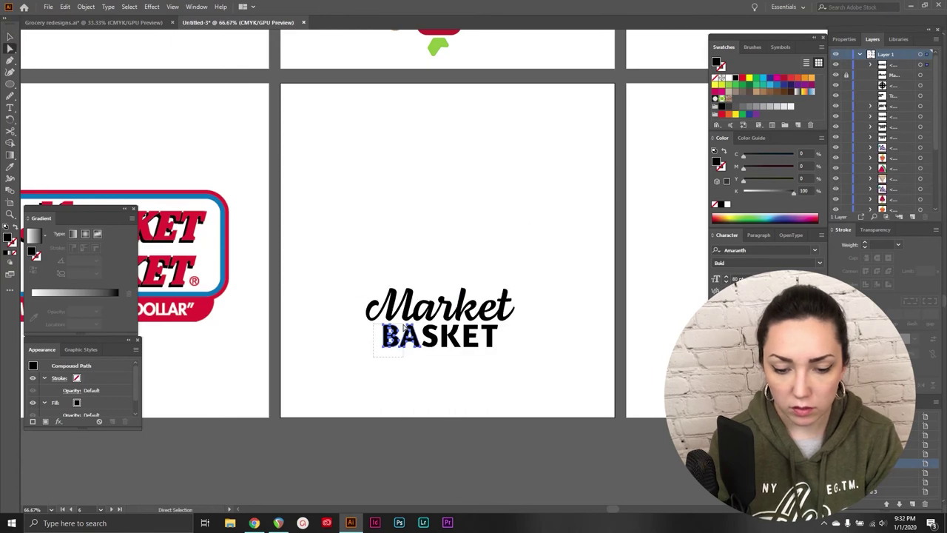
drag(403, 326, 404, 324)
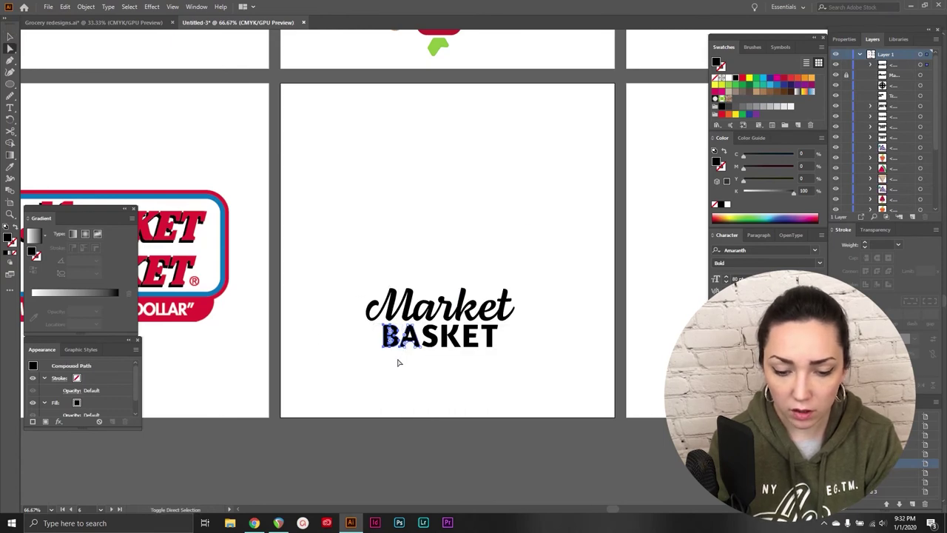
key(v)
click(392, 344)
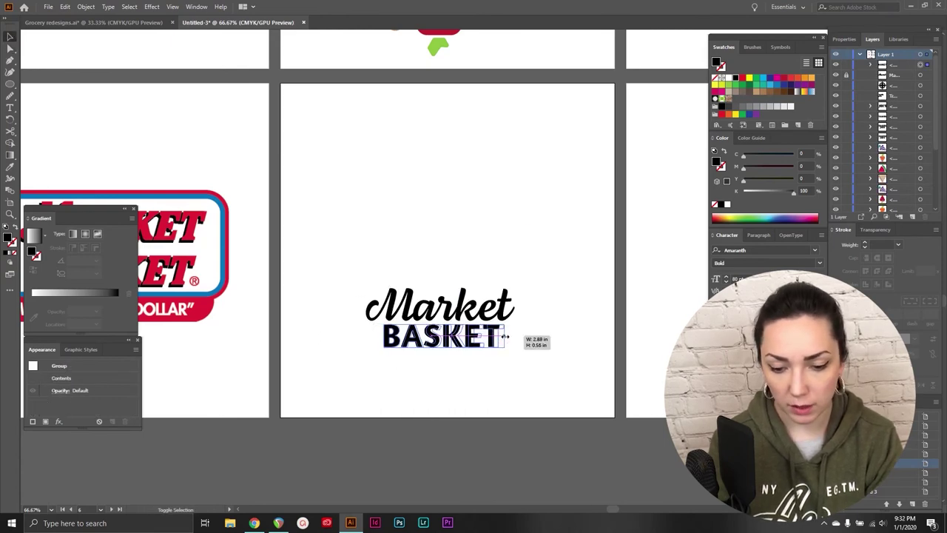
drag(397, 339, 382, 333)
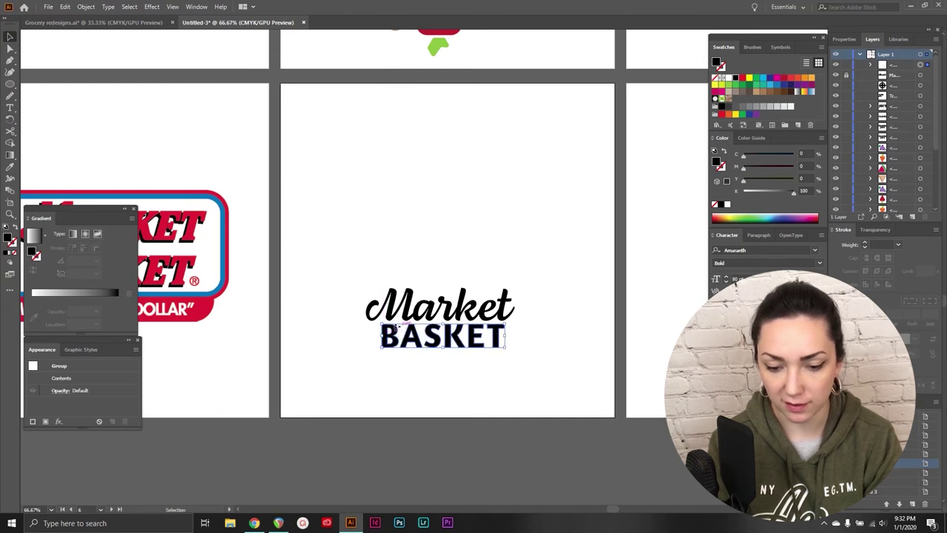
click(523, 329)
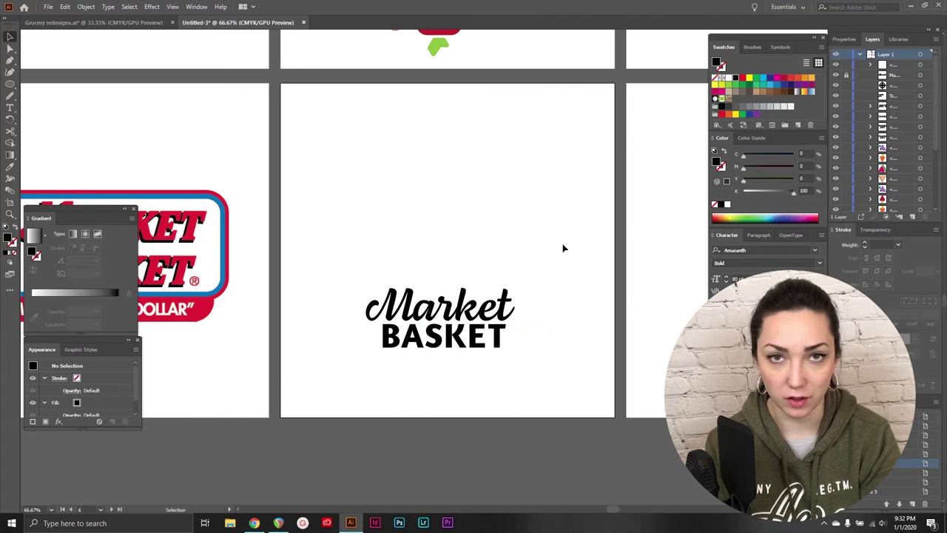
key(ctrl+z)
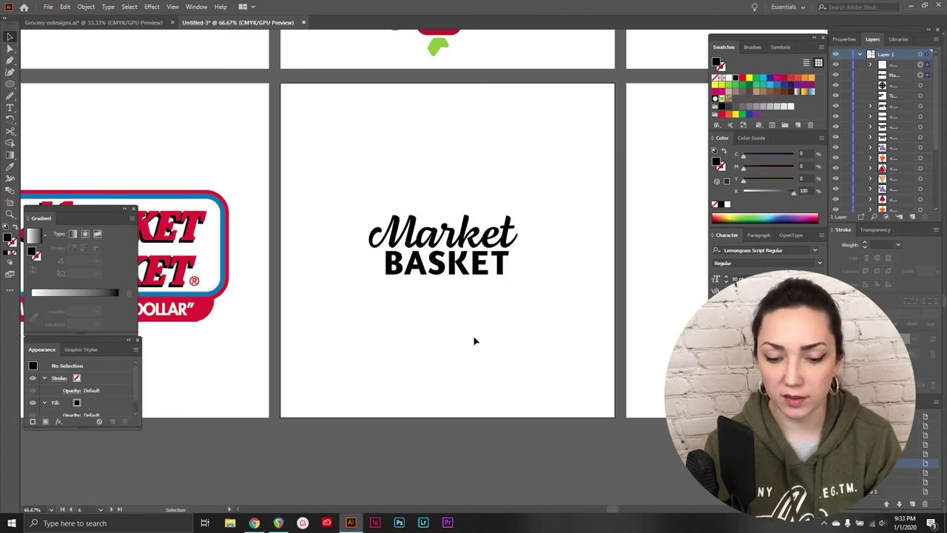
Step: Test a duplicate lockup with a wider BASKET, then delete the copy
key(ctrl+shift+z)
drag(386, 356, 368, 361)
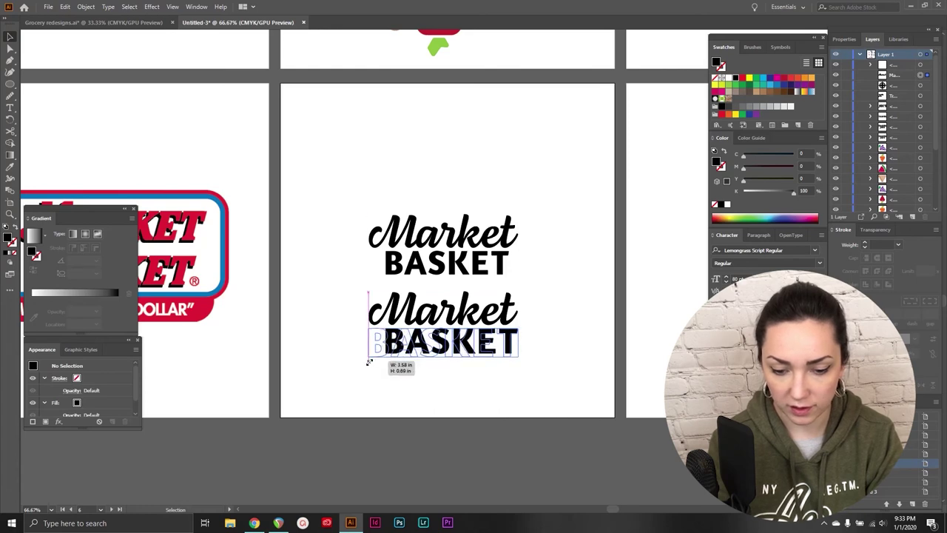
click(438, 378)
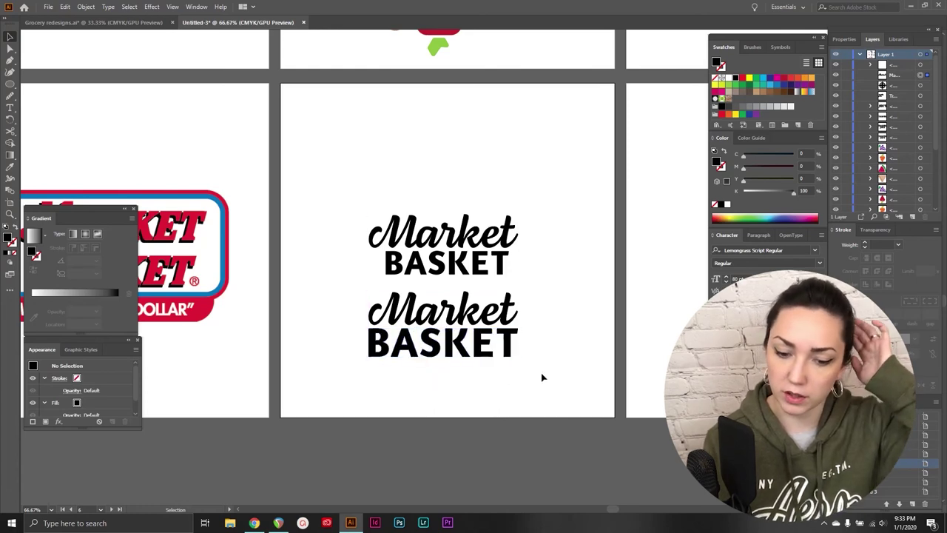
drag(548, 383, 415, 311)
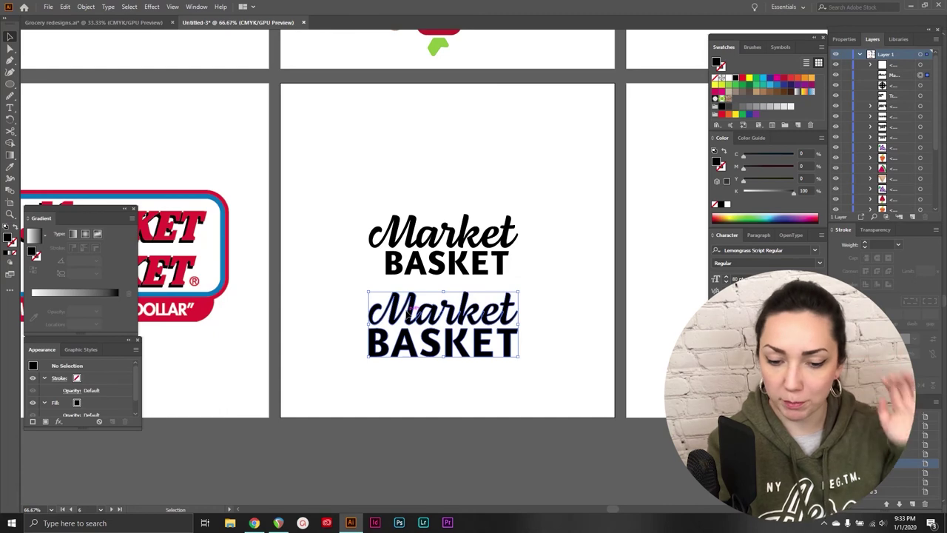
key(Delete)
click(476, 345)
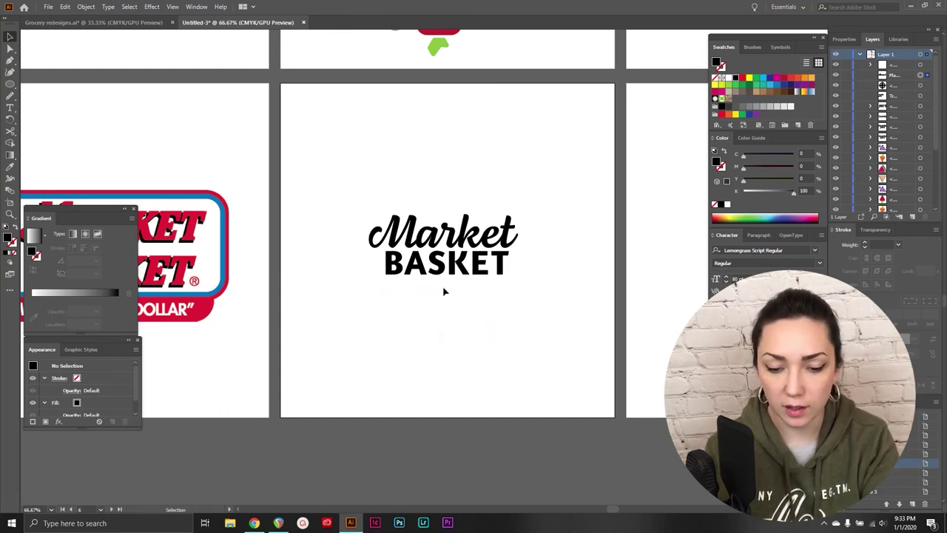
Step: Copy the script Market below the lockup, trim it to a single M, and zoom in
click(450, 242)
drag(450, 242, 450, 345)
click(527, 388)
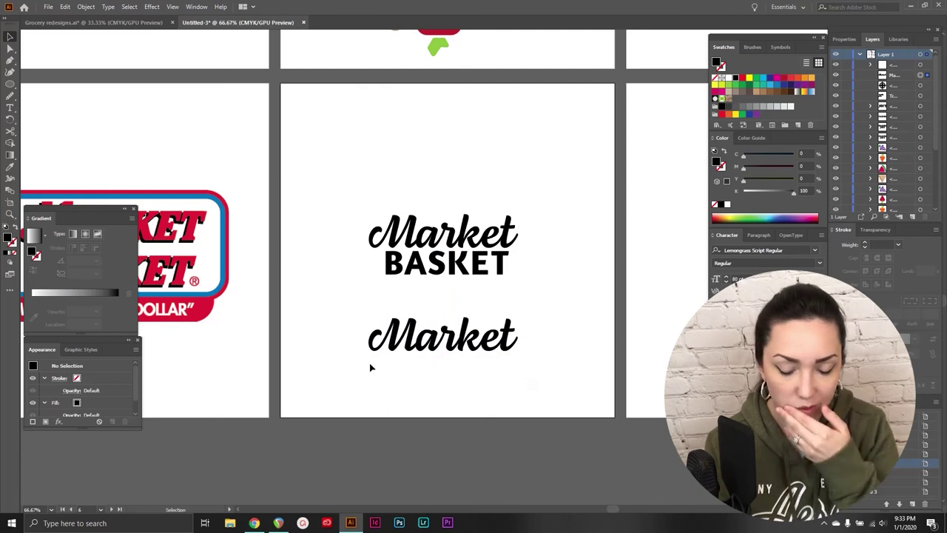
click(520, 391)
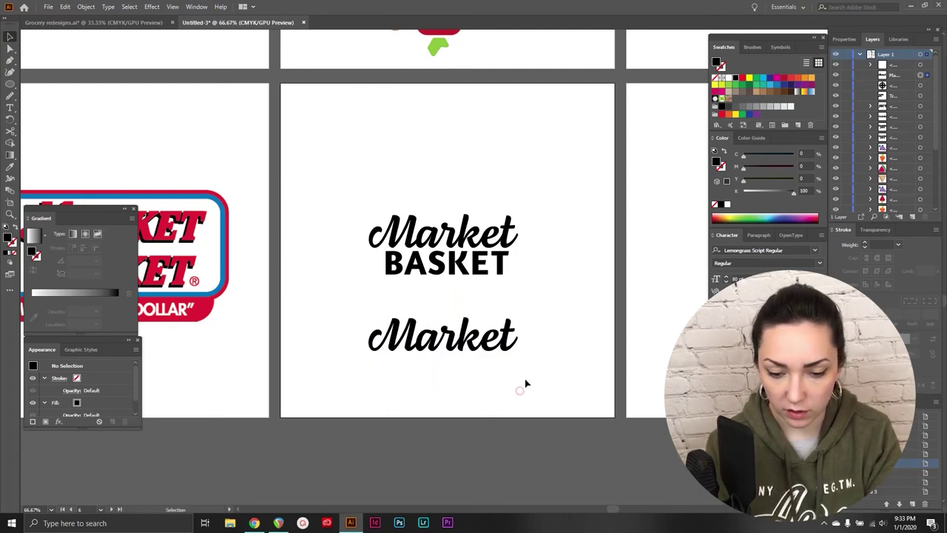
key(BackSpace)
key(BackSpace)
key(BackSpace)
key(BackSpace)
key(BackSpace)
scroll(194, 327, left, 5)
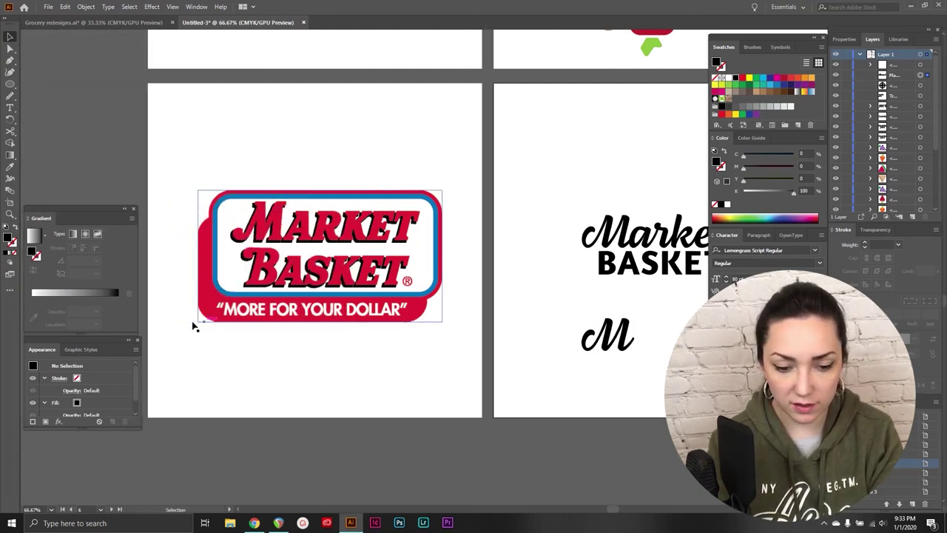
scroll(339, 266, right, 5)
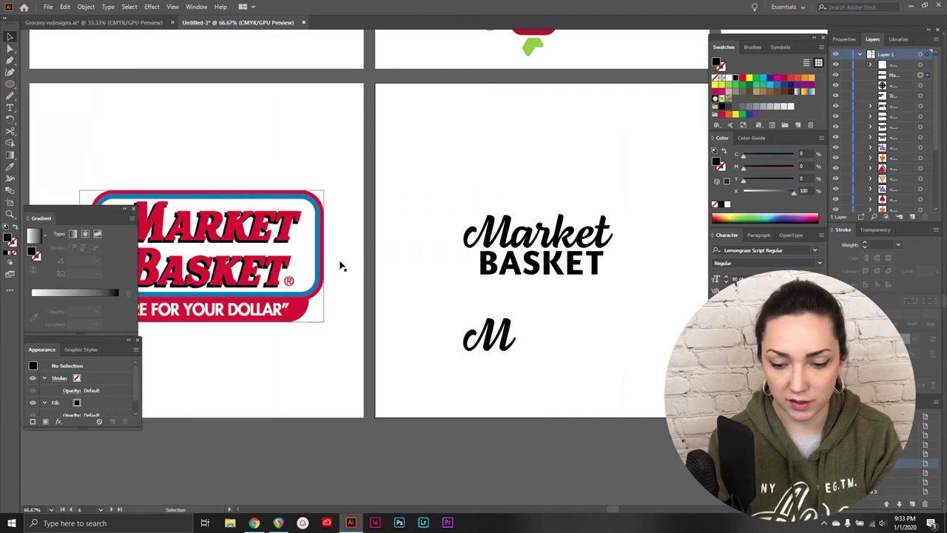
click(10, 214)
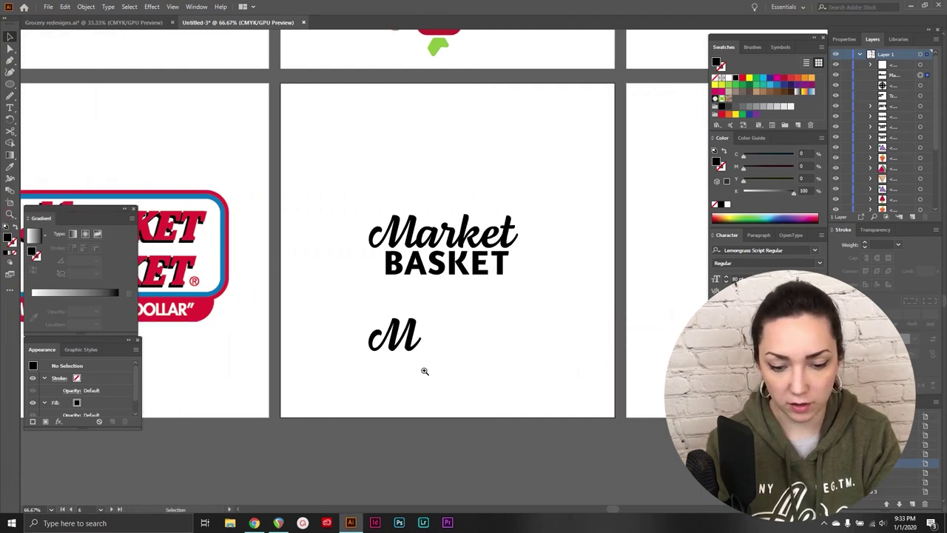
click(415, 345)
click(480, 233)
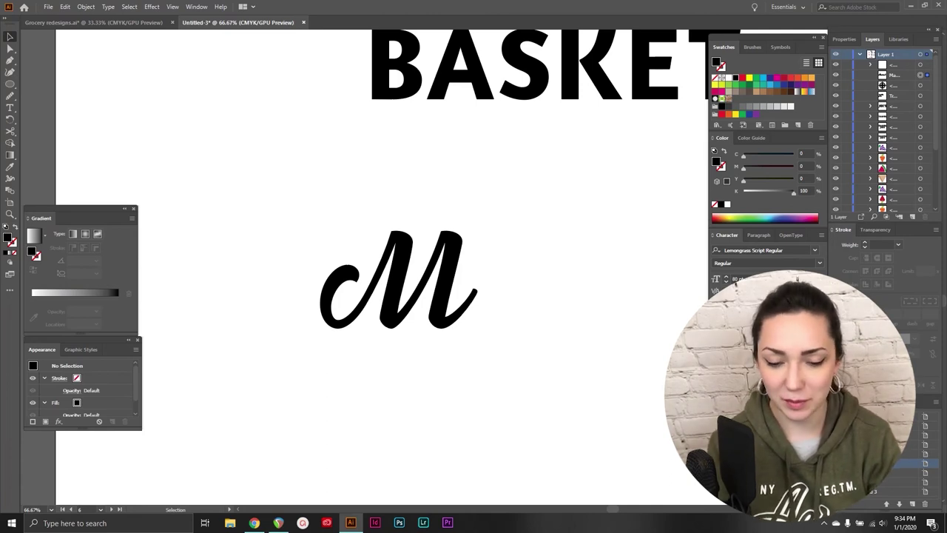
Step: End the frozen Adobe Illustrator 2020 task in Task Manager and relaunch Illustrator
key(ctrl+shift+Escape)
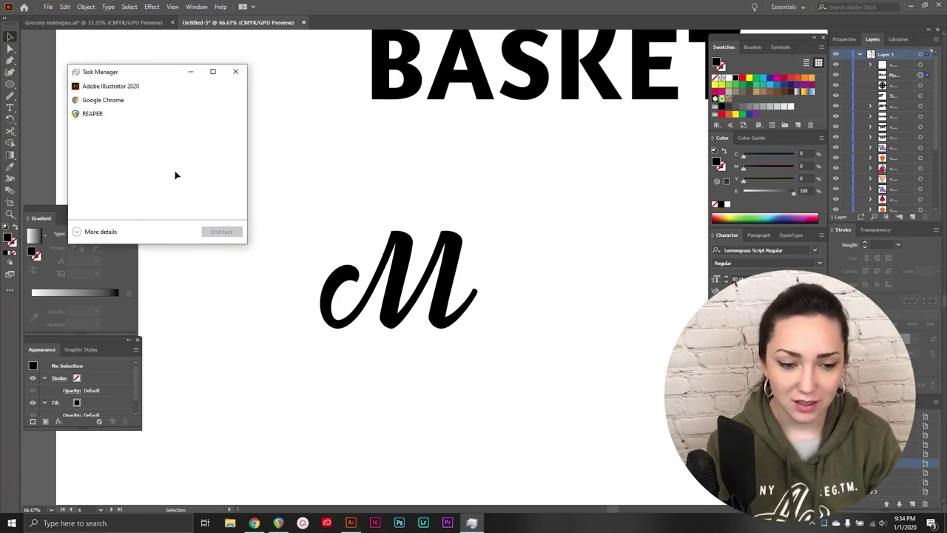
click(148, 86)
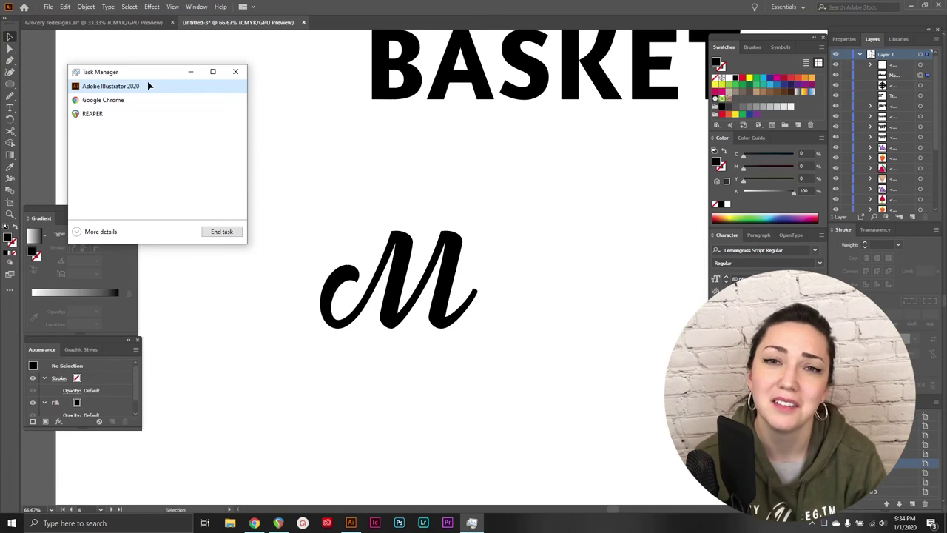
click(216, 234)
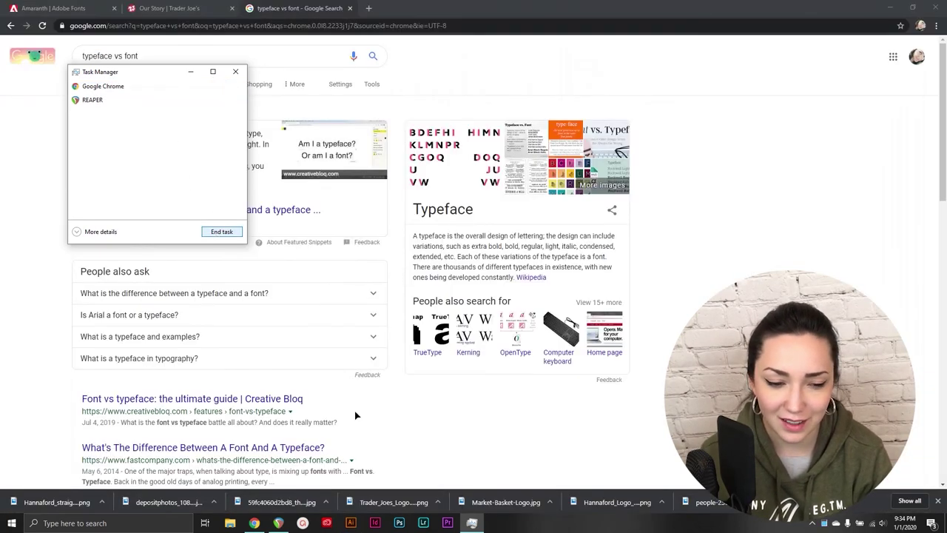
click(351, 523)
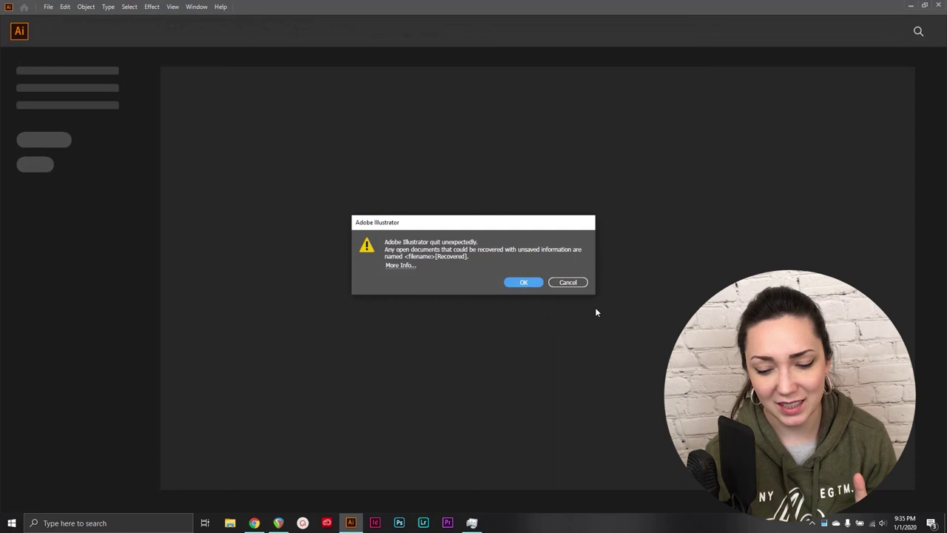
click(521, 283)
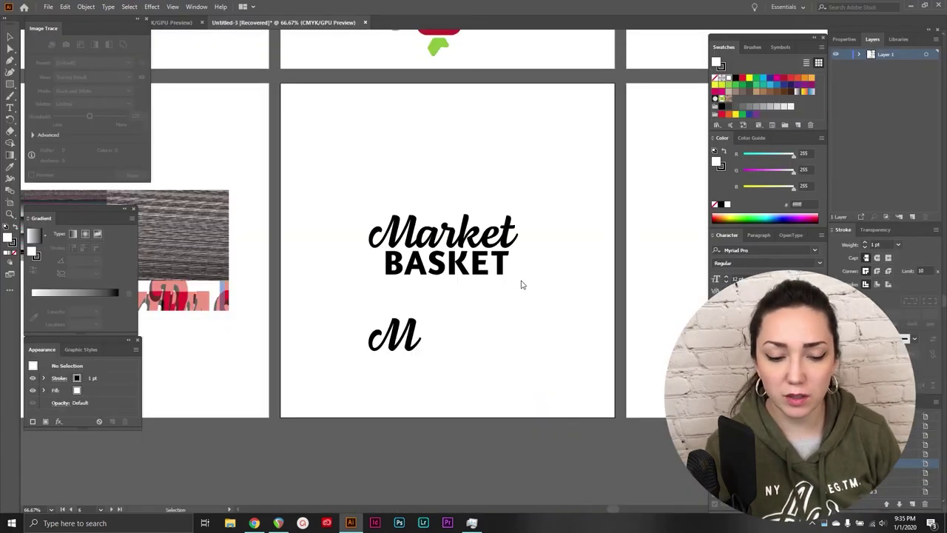
Step: Zoom the recovered document out to 25% so all nine logo artboards show
scroll(522, 284, left, 5)
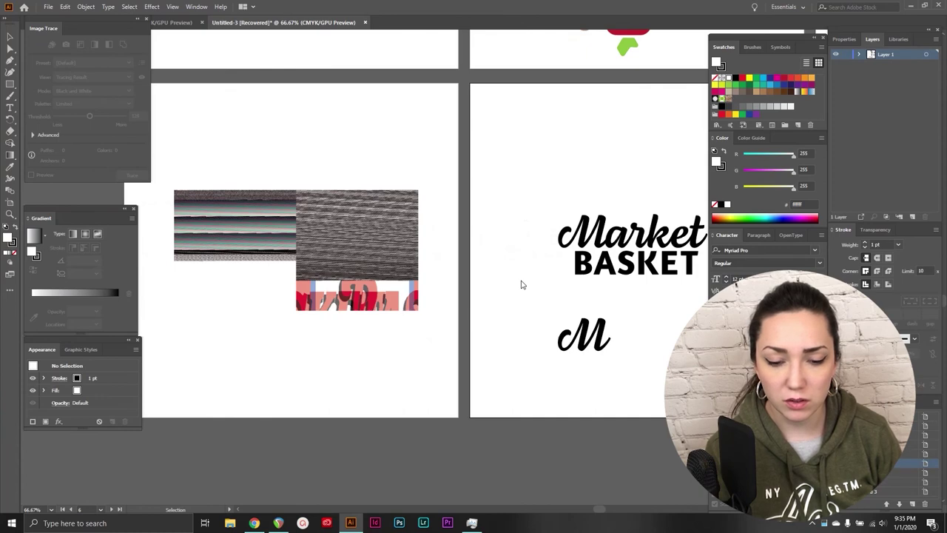
scroll(521, 284, right, 1)
scroll(521, 284, left, 3)
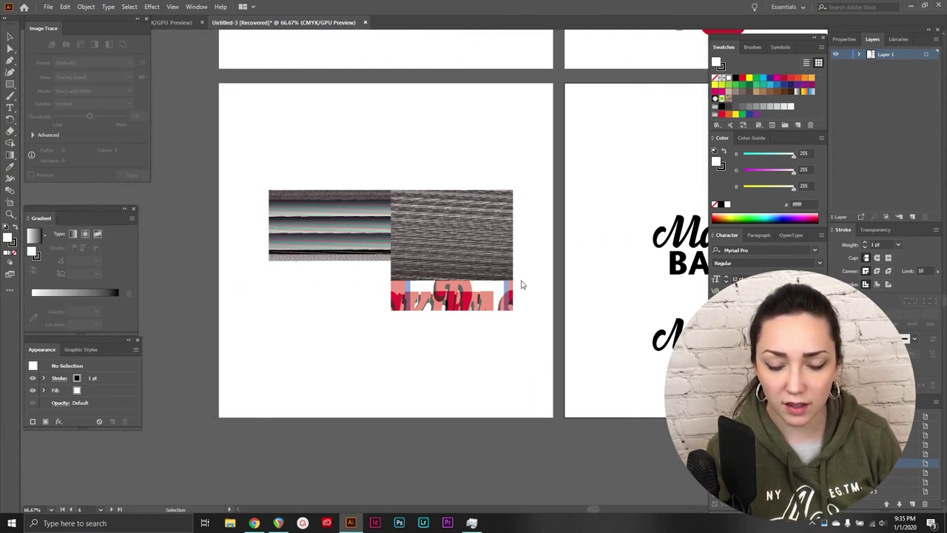
scroll(522, 285, up, 10)
scroll(522, 284, up, 2)
scroll(522, 284, down, 5)
scroll(522, 284, up, 2)
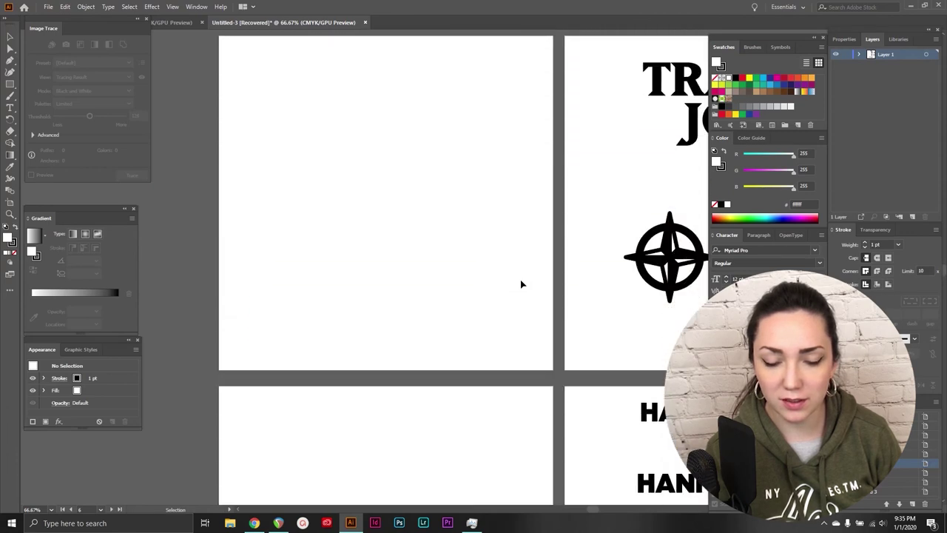
scroll(522, 284, down, 5)
key(z)
alt+click(578, 167)
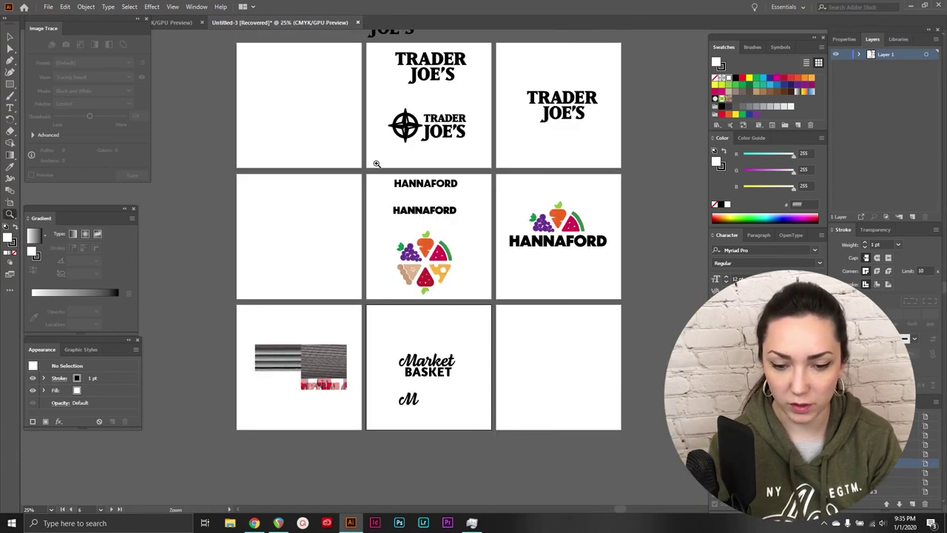
click(10, 38)
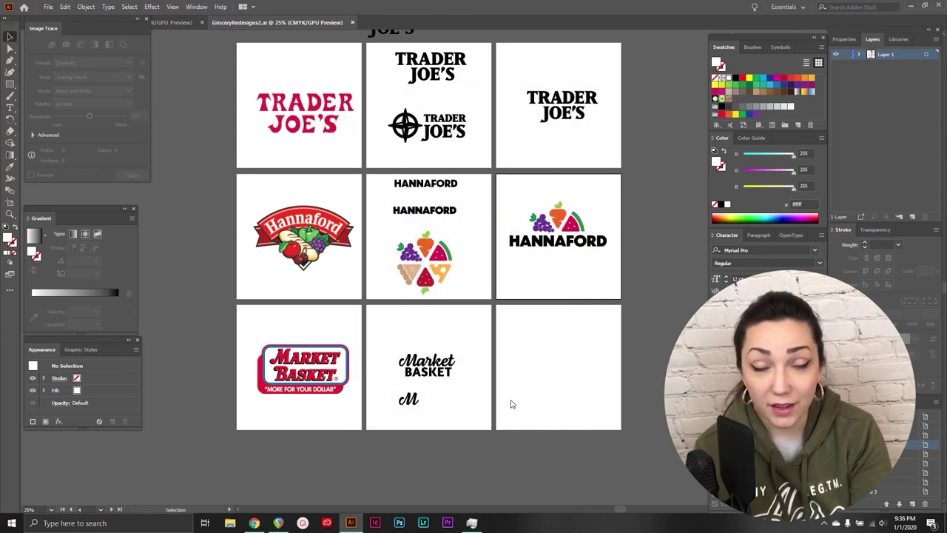
Step: Round the square's corners heavily with the live-corner widget around the M
click(9, 215)
click(408, 400)
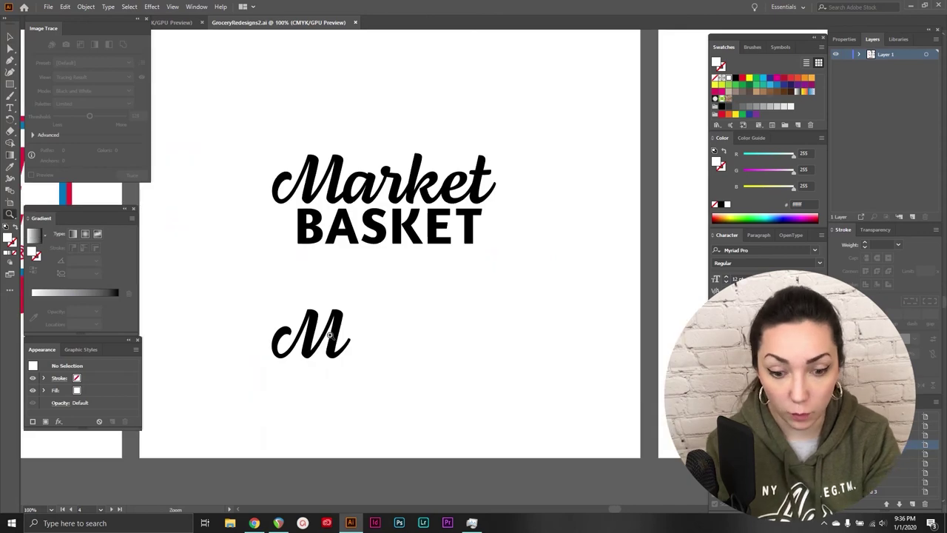
click(417, 296)
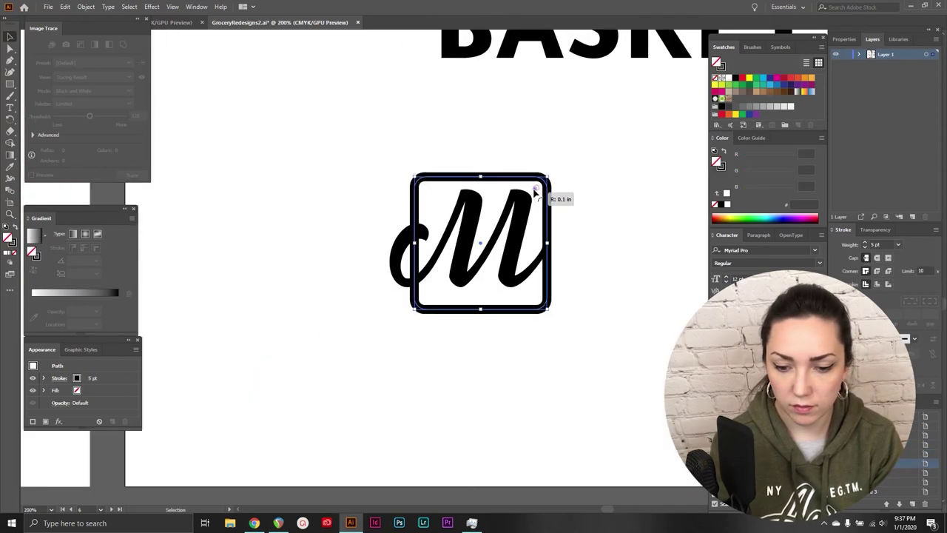
drag(533, 194, 519, 209)
click(296, 244)
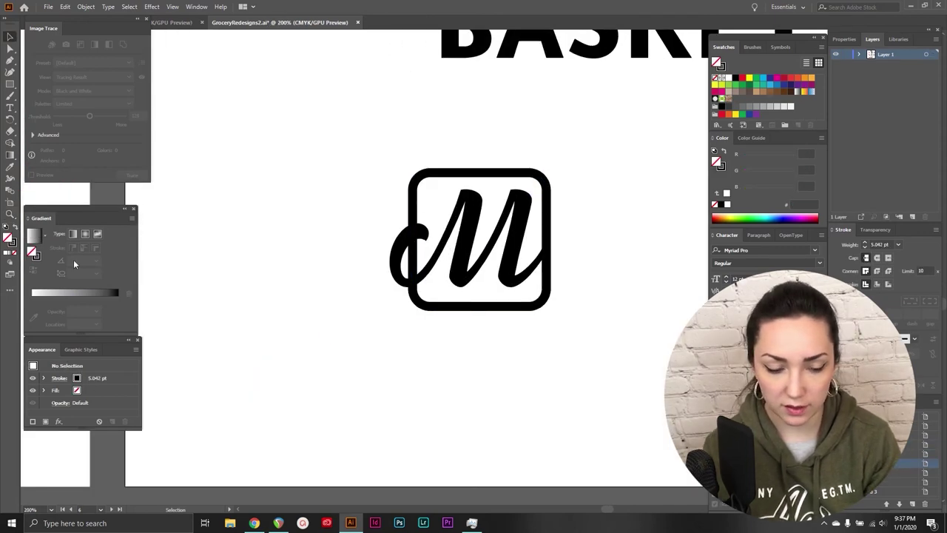
click(11, 215)
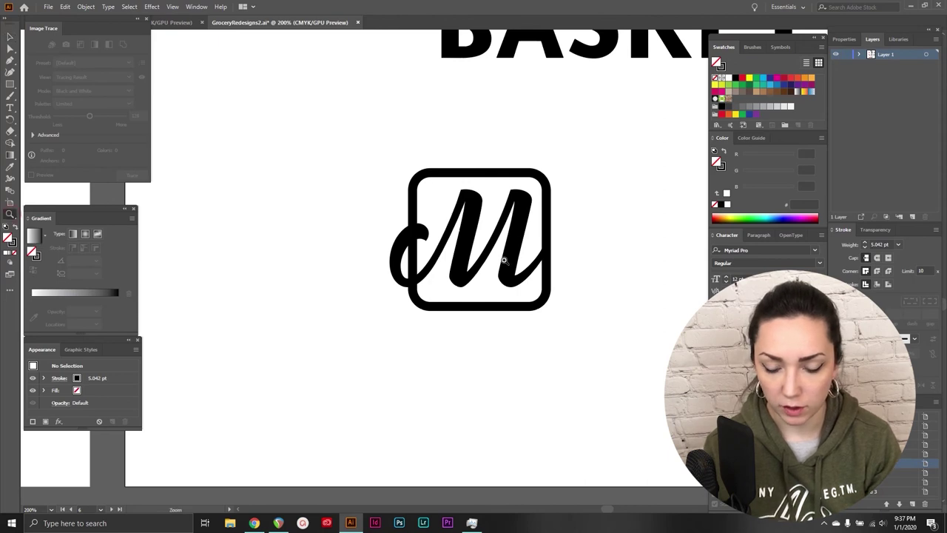
click(504, 260)
Step: Merge the M badge parts with Shape Builder and place it beside the wordmark
click(10, 37)
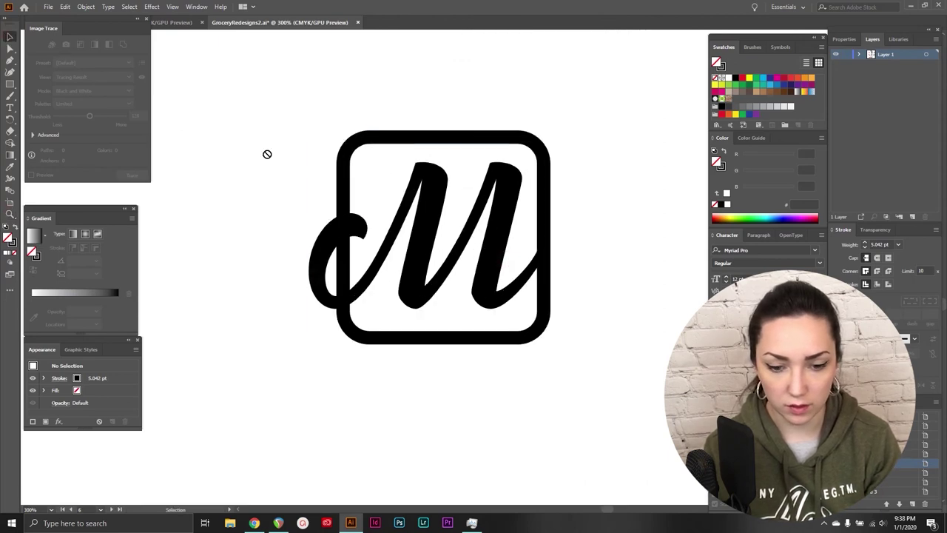
click(324, 268)
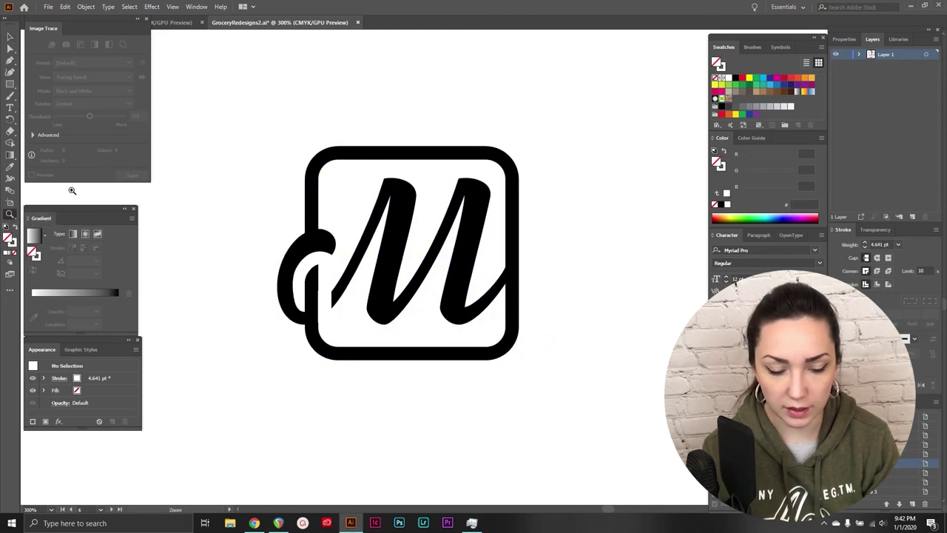
key(ctrl+a)
key(shift+m)
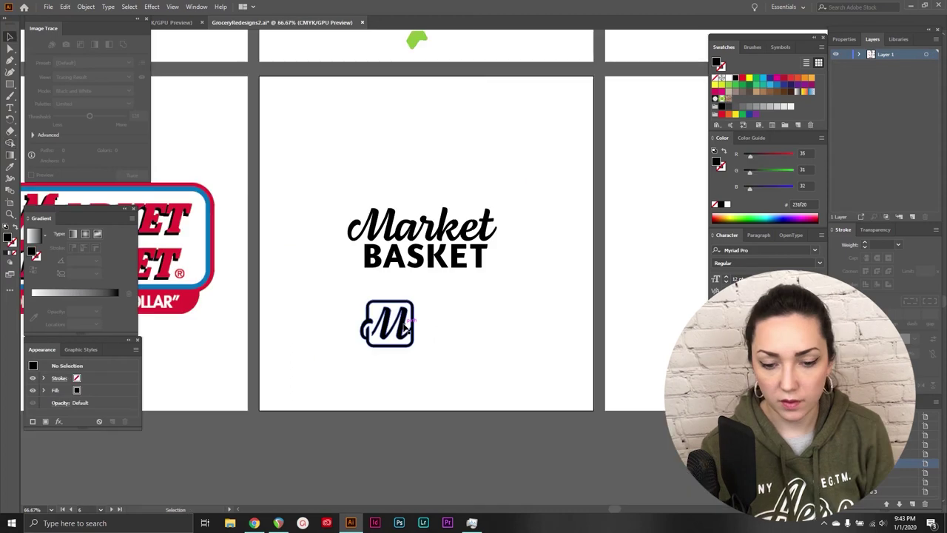
drag(406, 328, 334, 242)
click(423, 331)
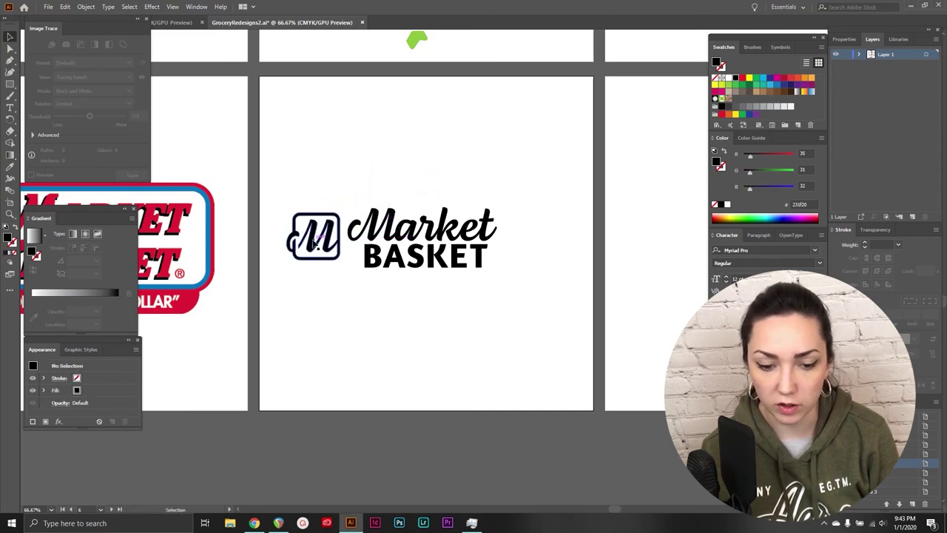
Step: Move the M badge below the wordmark and Alt-drag a copy above it
drag(314, 243, 415, 338)
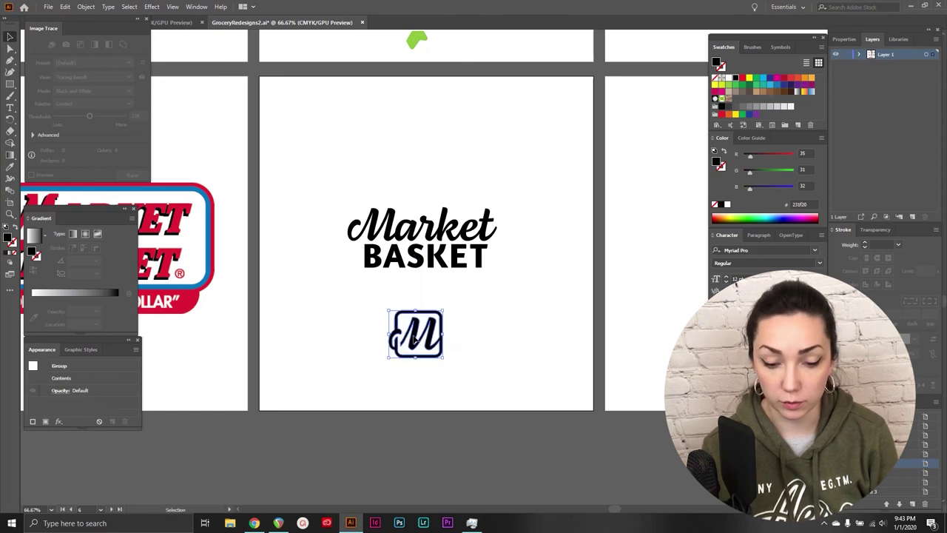
click(477, 329)
drag(512, 199, 314, 291)
click(474, 320)
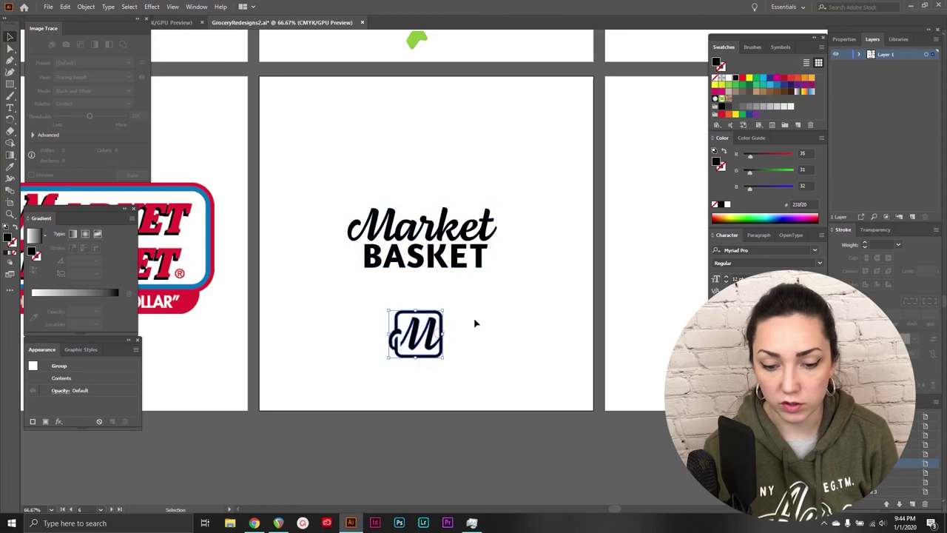
click(440, 320)
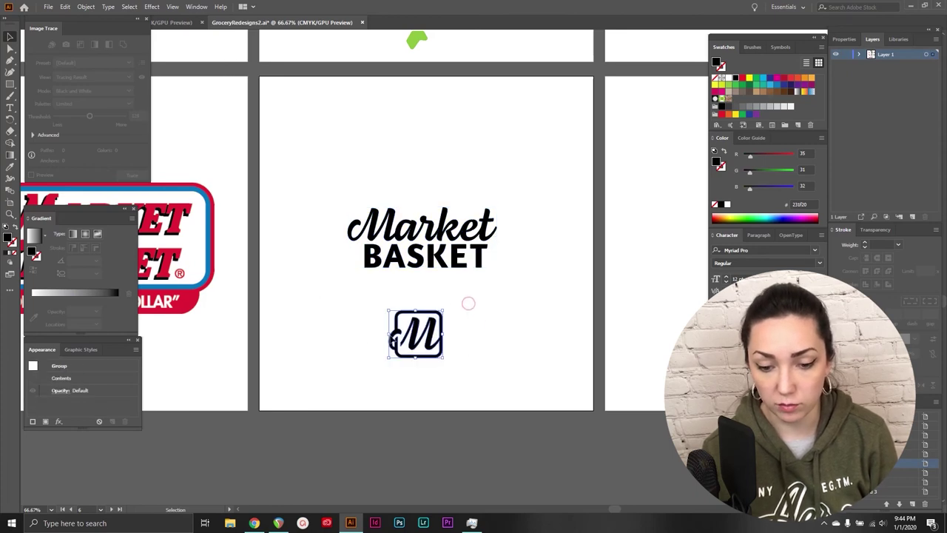
click(524, 309)
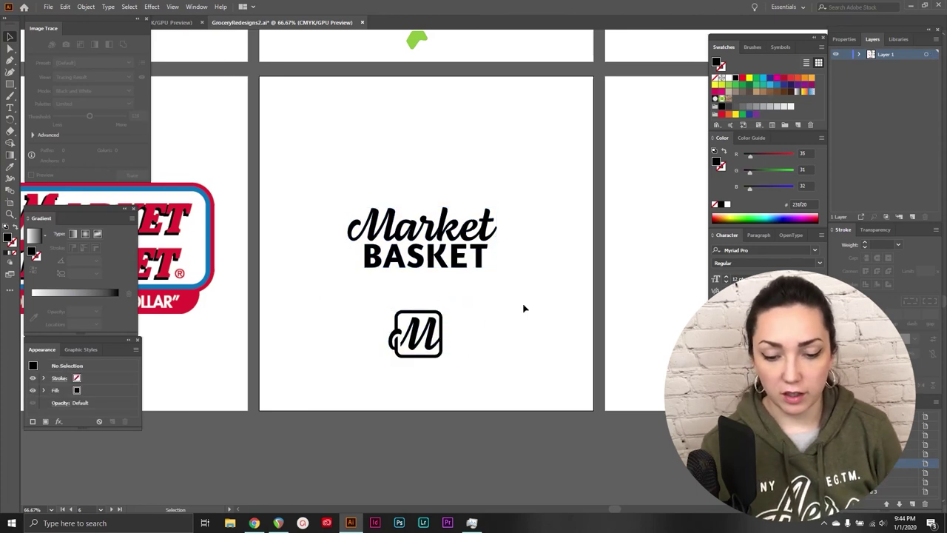
drag(425, 345, 431, 184)
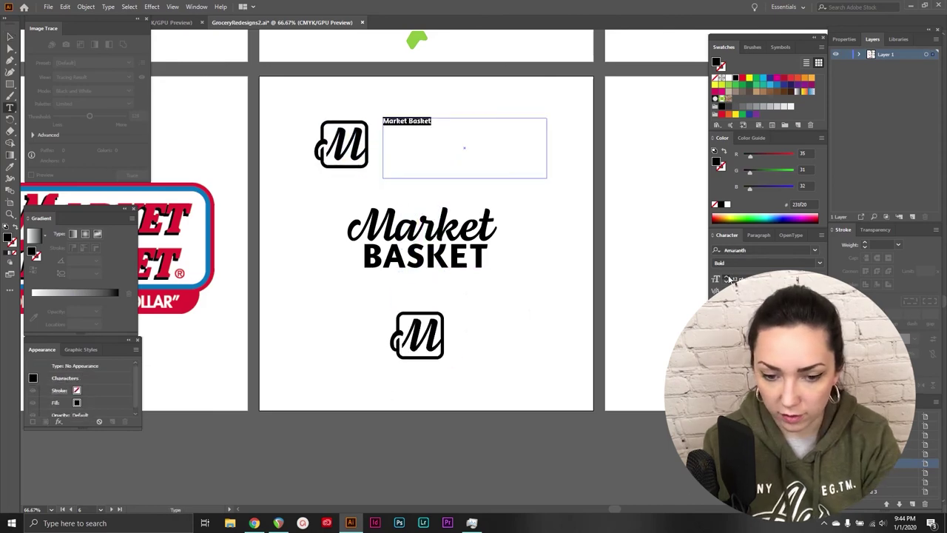
Step: Select the M badge with the stacked MARKET BASKET text and shift them right
scroll(729, 280, up, 10)
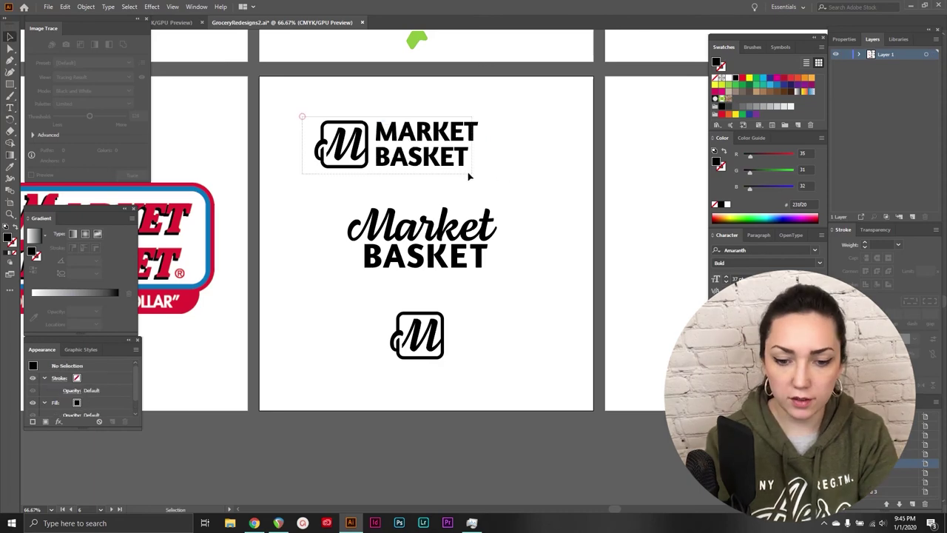
drag(467, 177, 300, 115)
drag(437, 163, 470, 163)
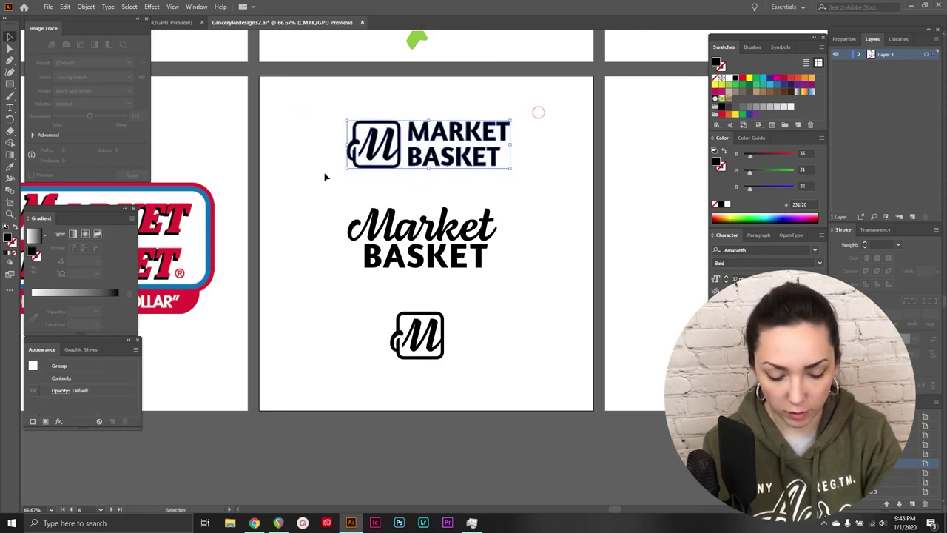